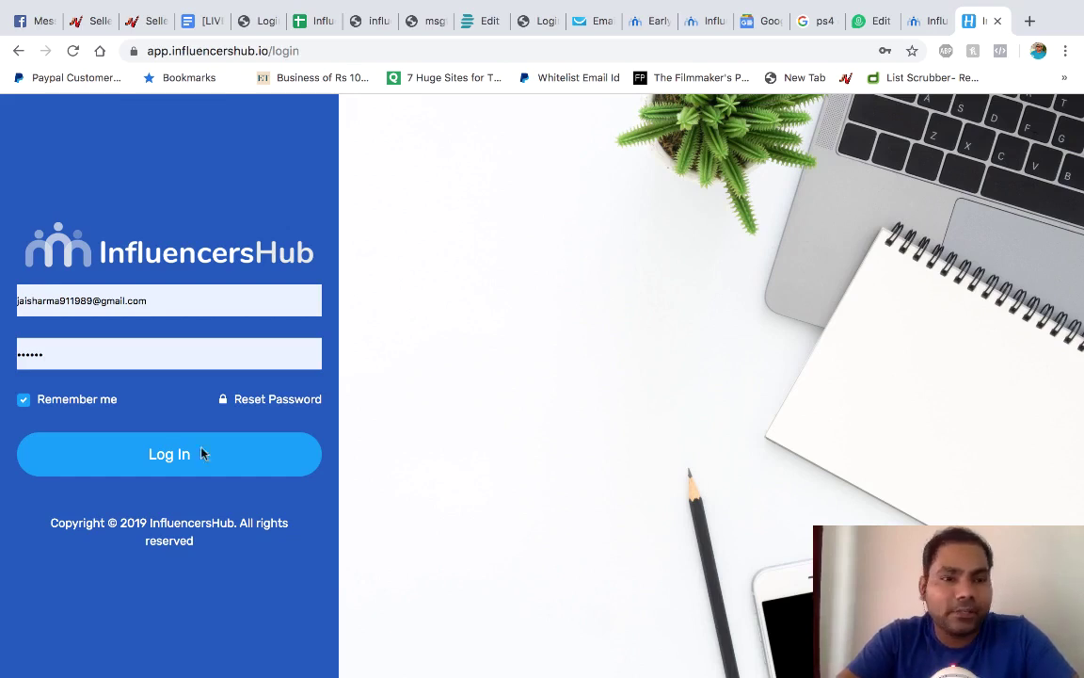
Log in and scroll the dashboard down through the Twitter and Blog influencer sections, then back up.
click(173, 463)
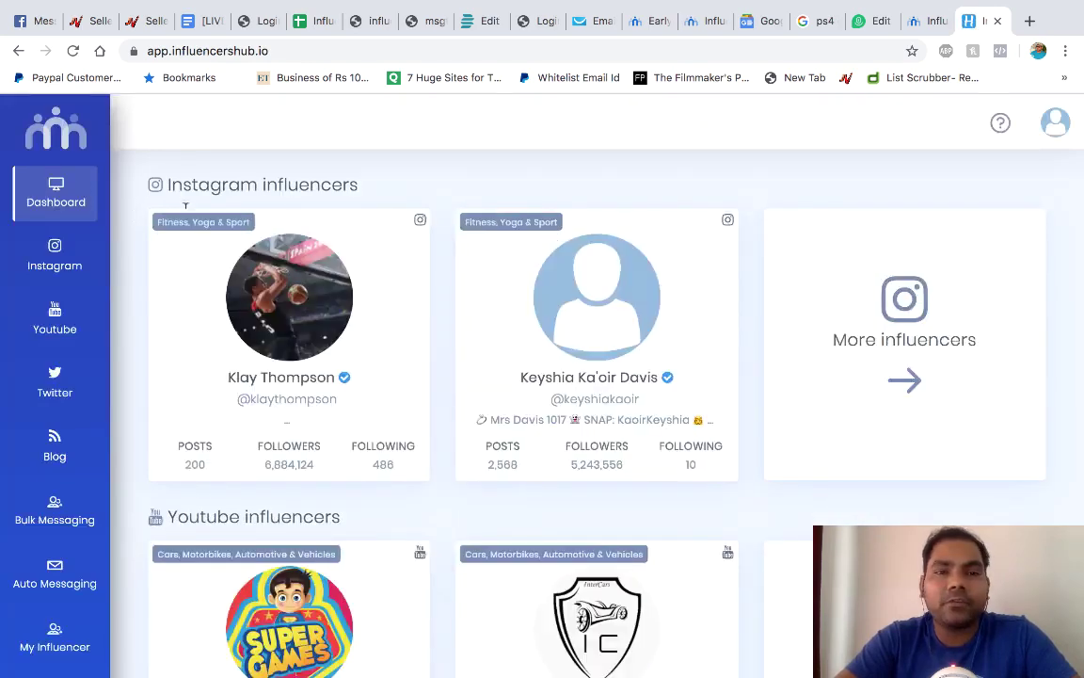
scroll(130, 363, down, 2)
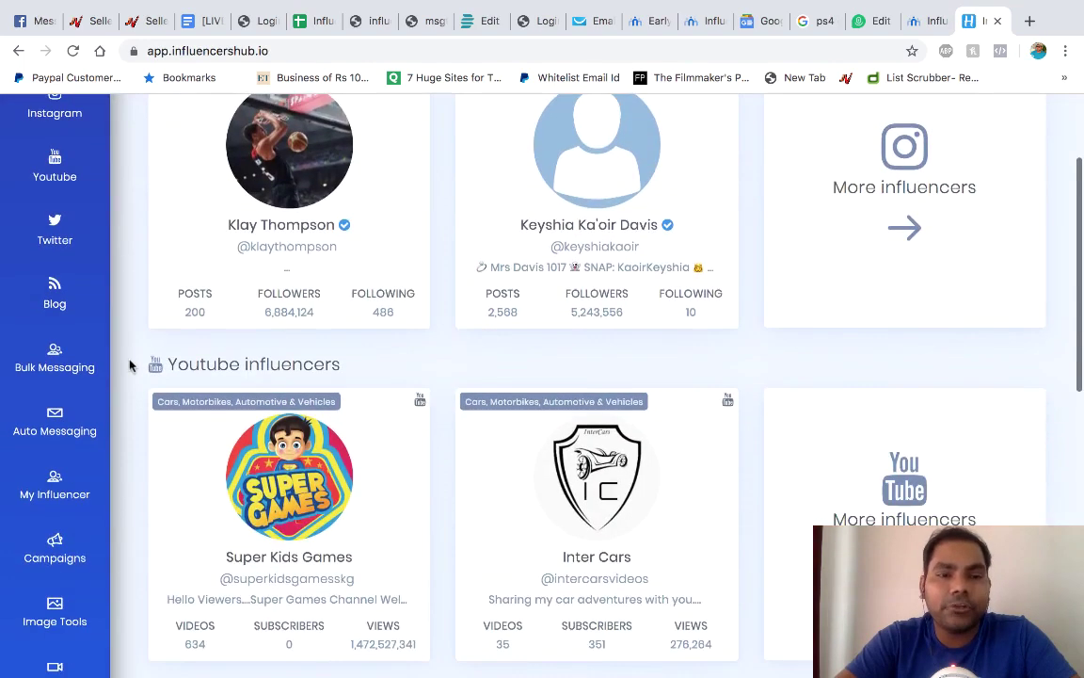
scroll(132, 364, down, 2)
scroll(138, 433, down, 2)
scroll(133, 461, down, 3)
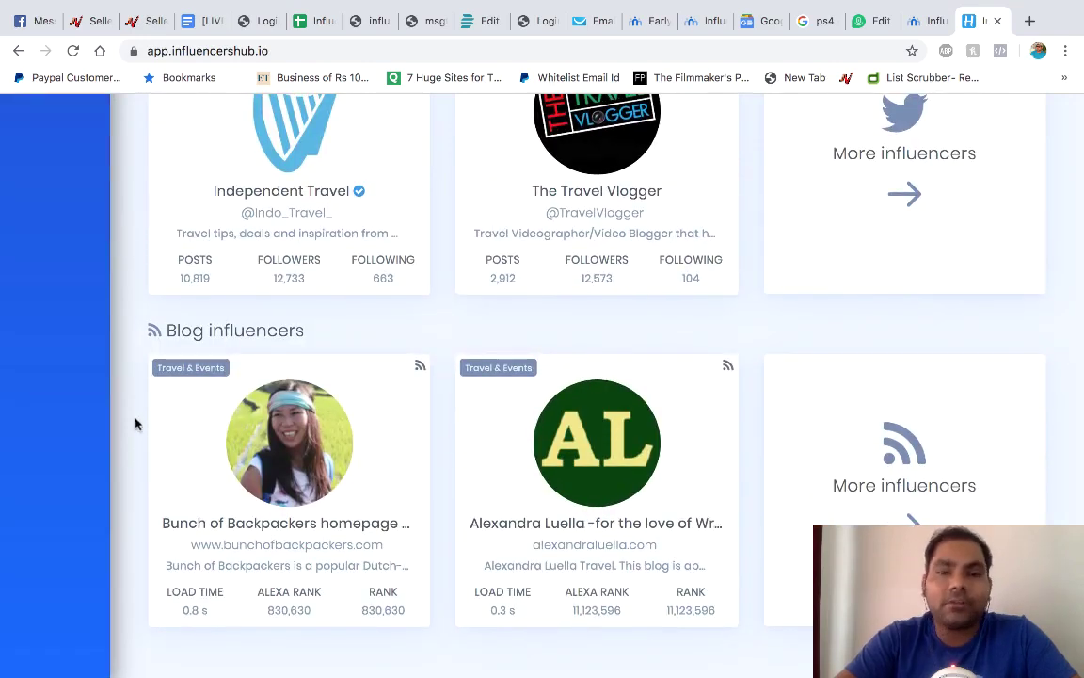
scroll(134, 424, up, 3)
scroll(135, 423, up, 5)
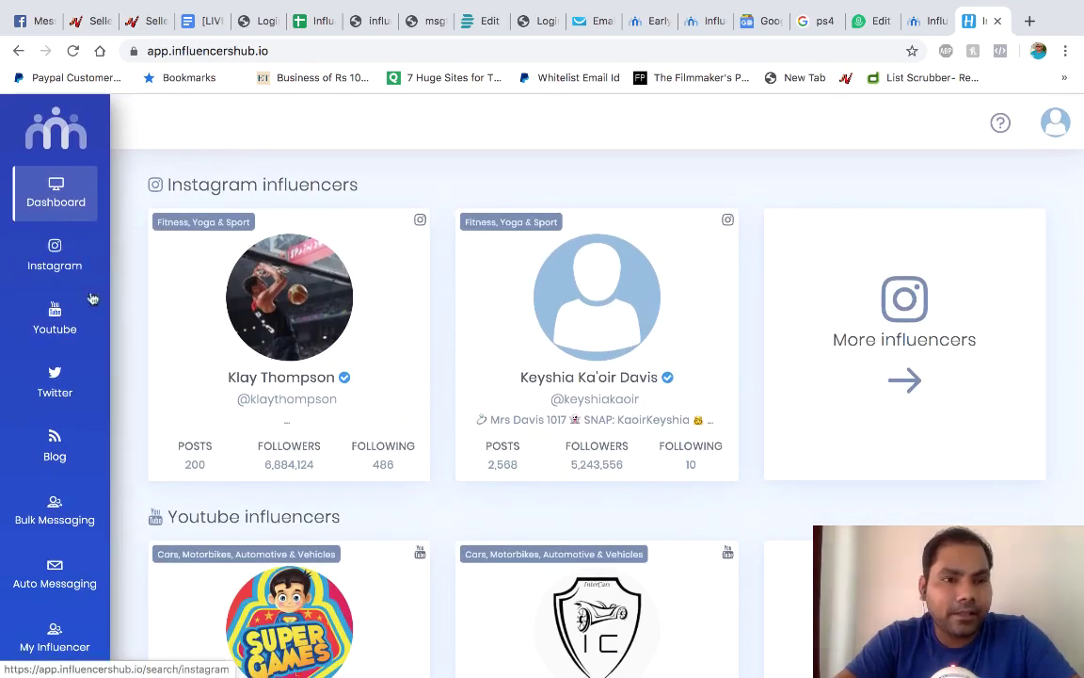
Browse the Instagram, YouTube and Twitter listings, then scroll the Travel & Events blog results.
click(55, 255)
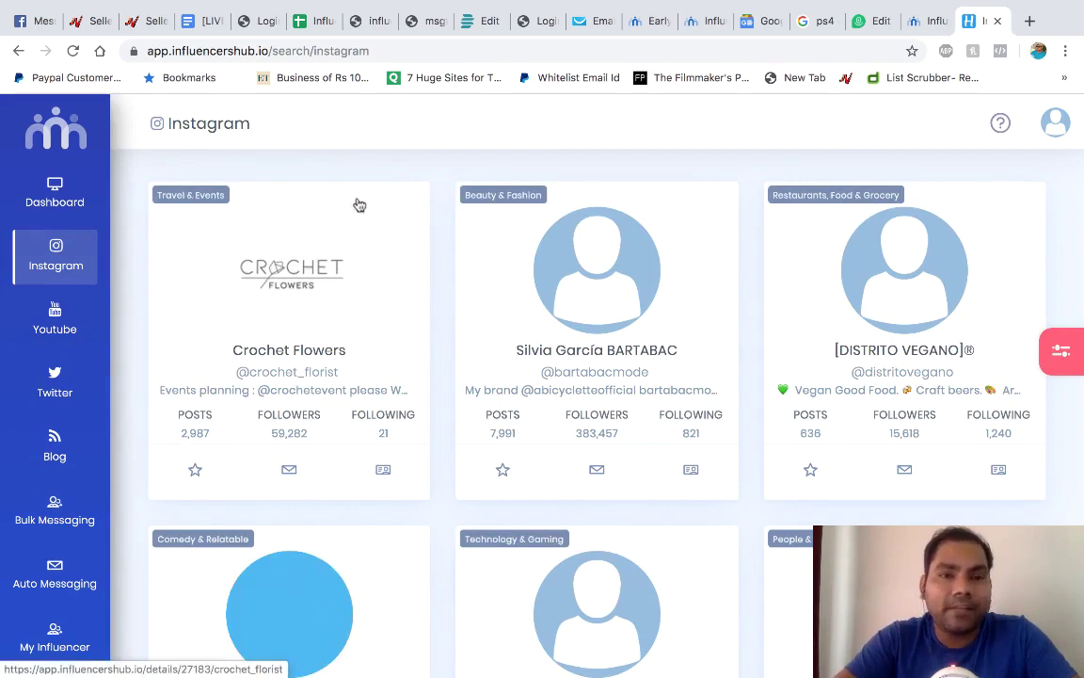
click(65, 323)
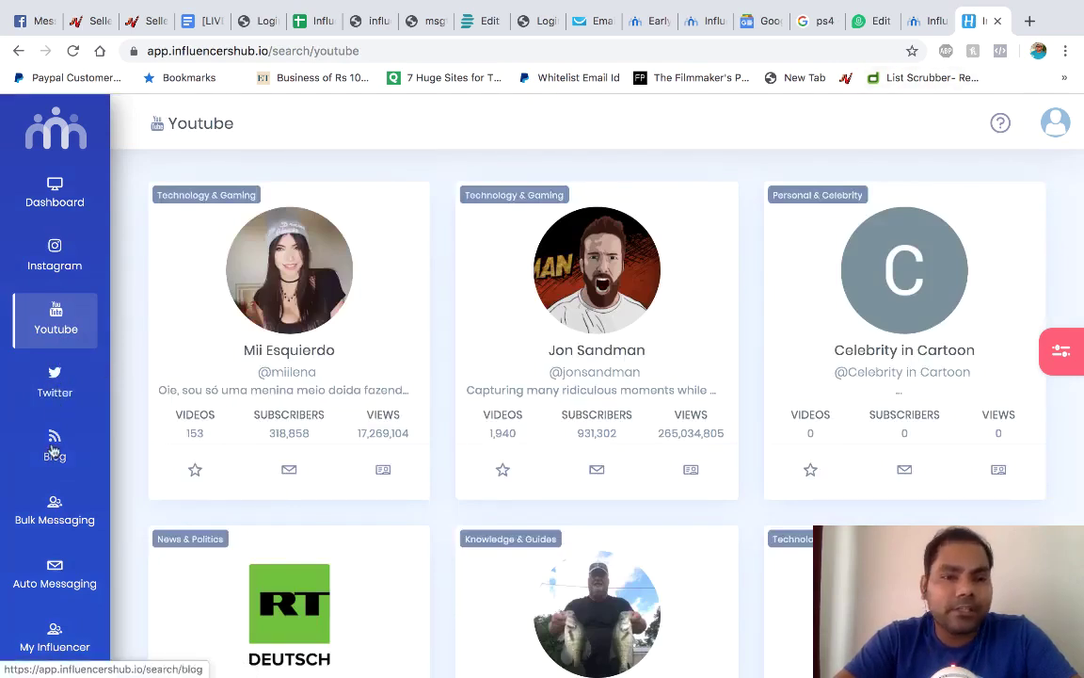
click(55, 389)
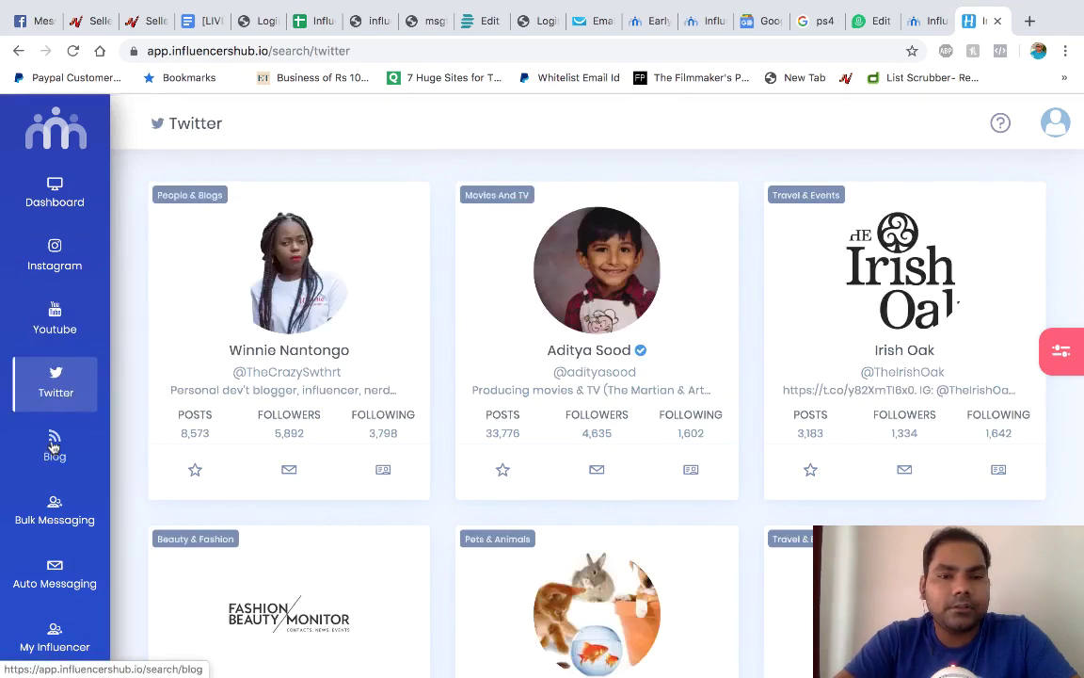
click(54, 448)
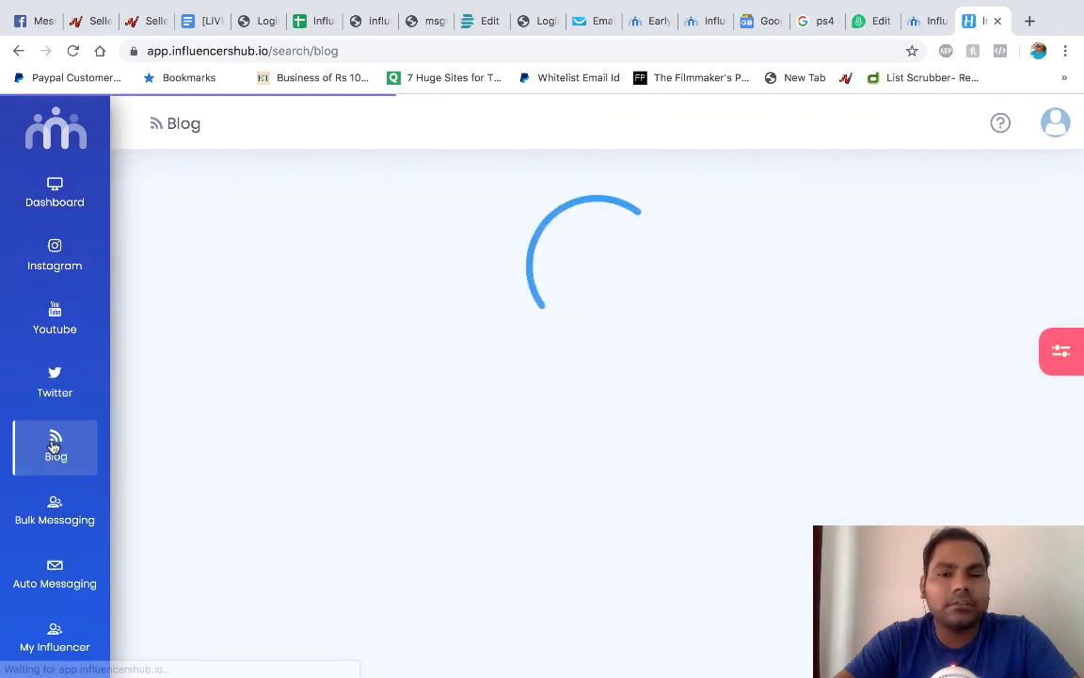
scroll(55, 458, down, 2)
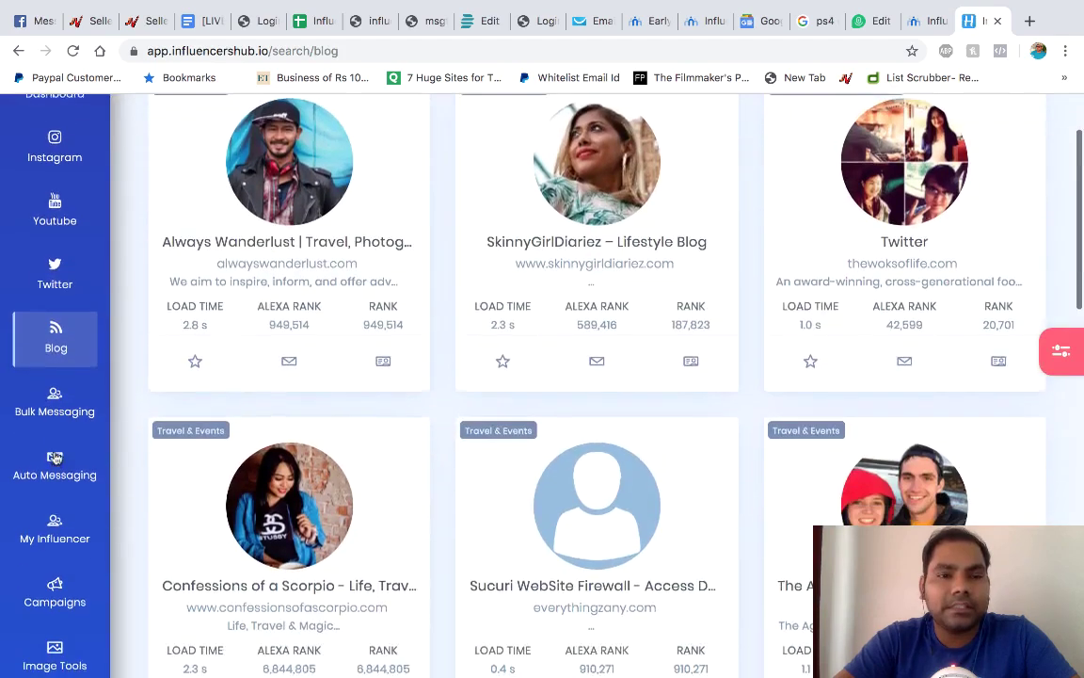
scroll(55, 458, down, 1)
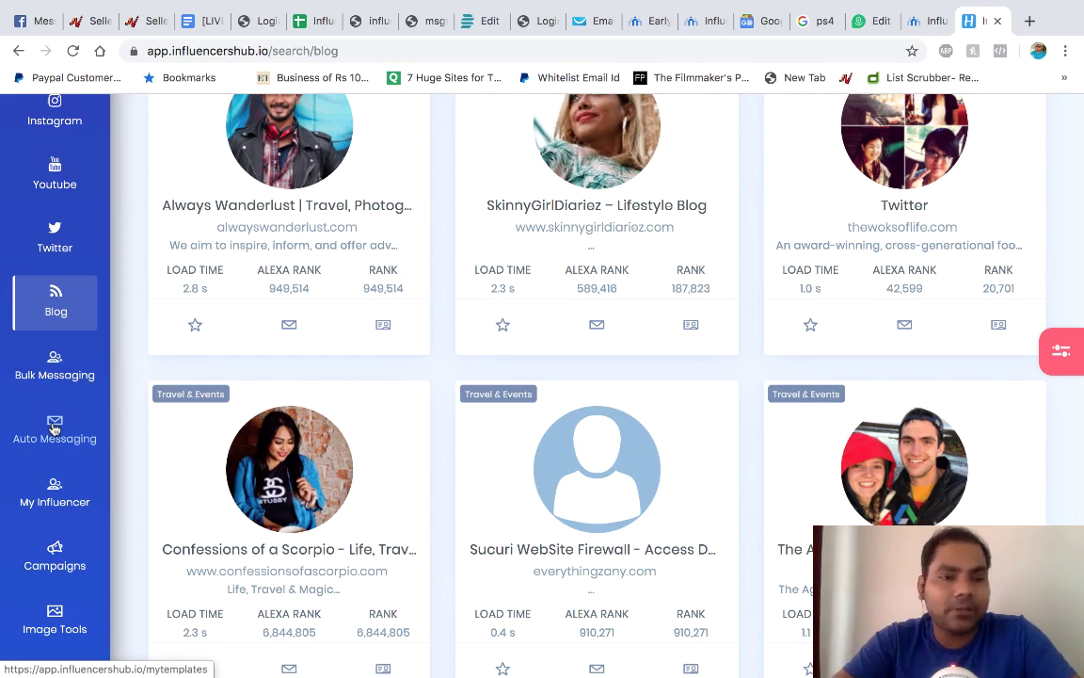
Check the empty My Influencer and Analytics pages, then return to the Instagram listings.
click(54, 499)
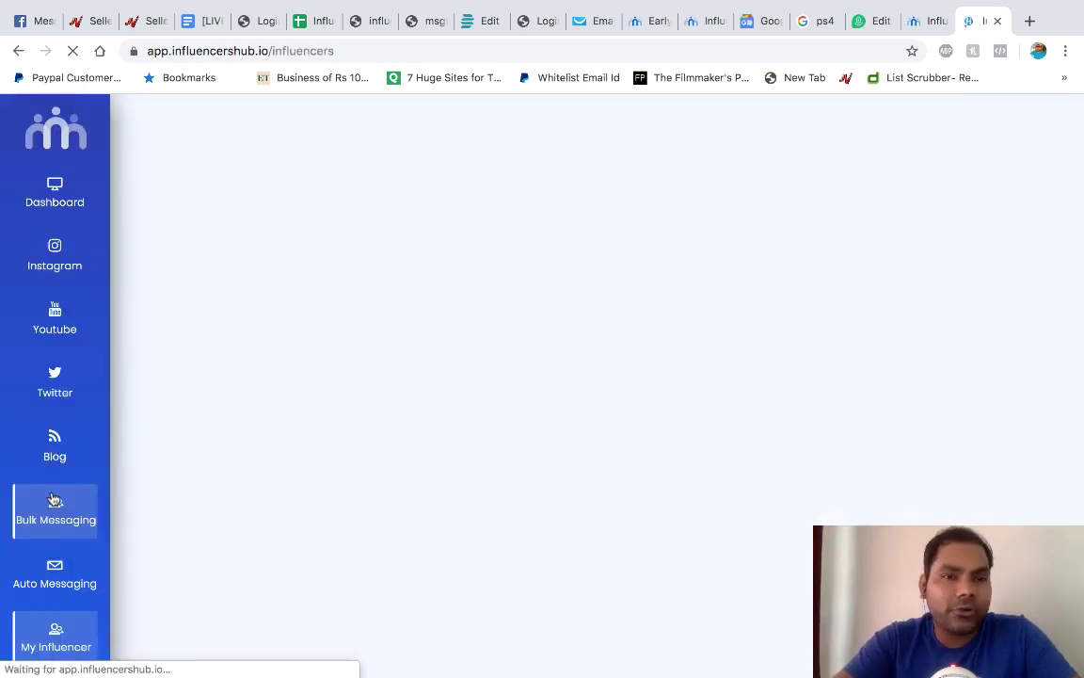
scroll(42, 505, down, 2)
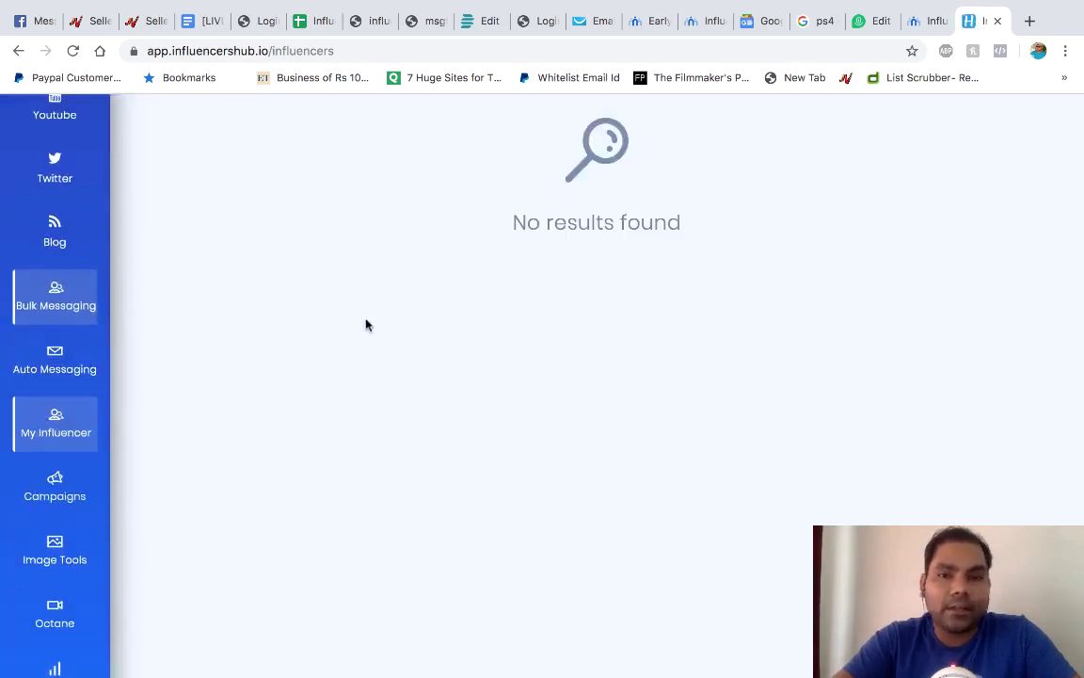
scroll(365, 324, up, 2)
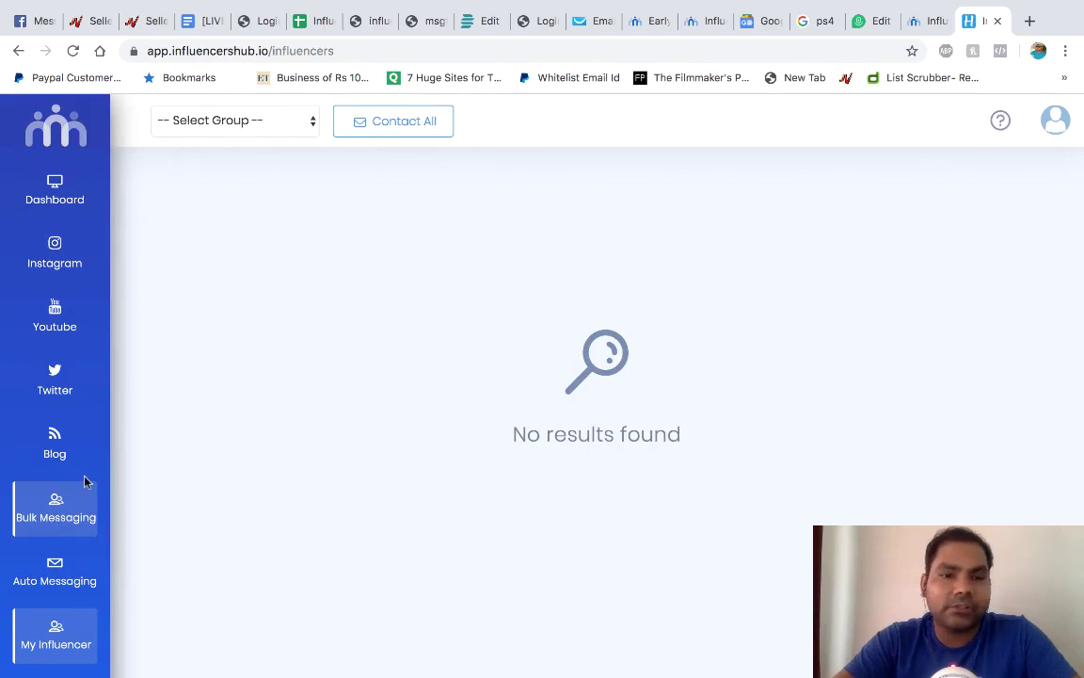
scroll(38, 508, down, 3)
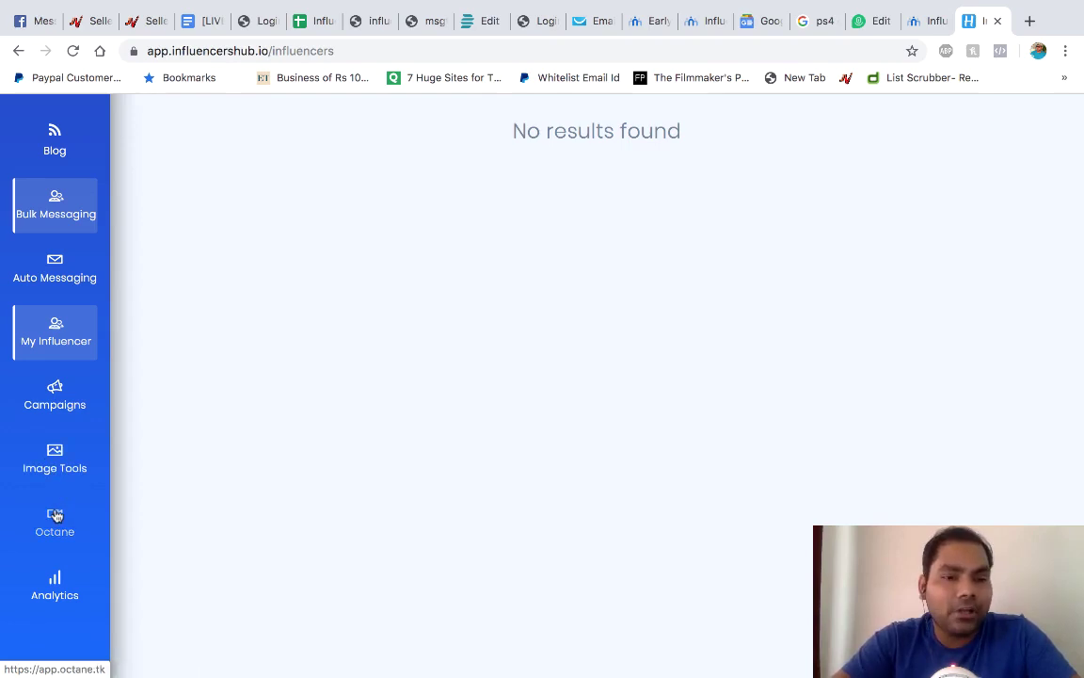
click(58, 592)
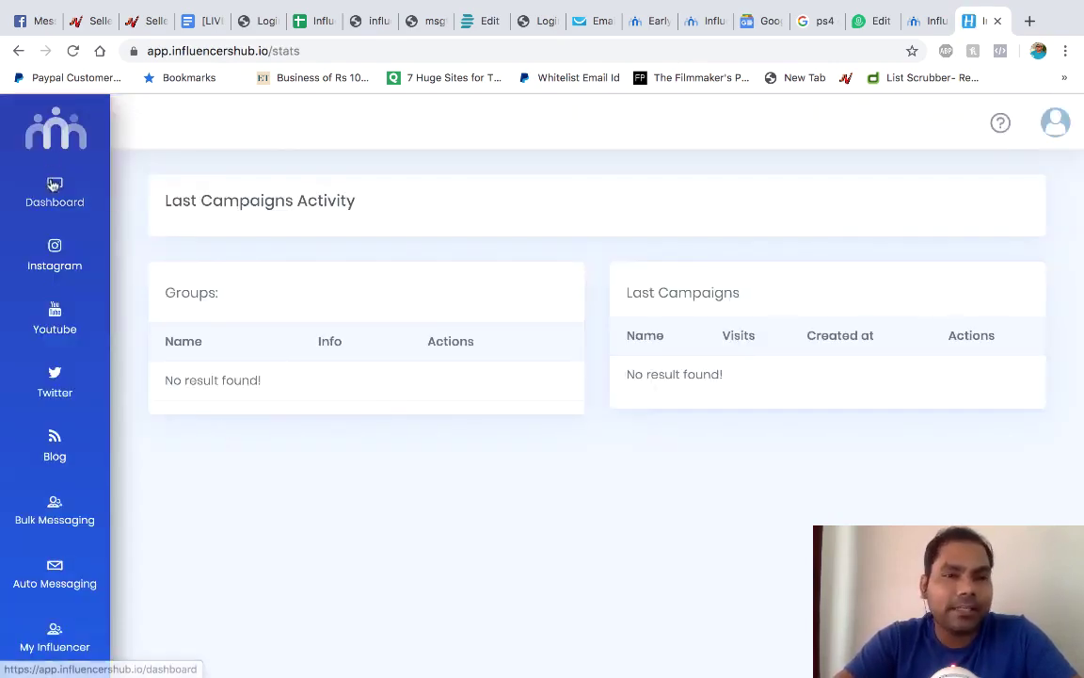
click(55, 247)
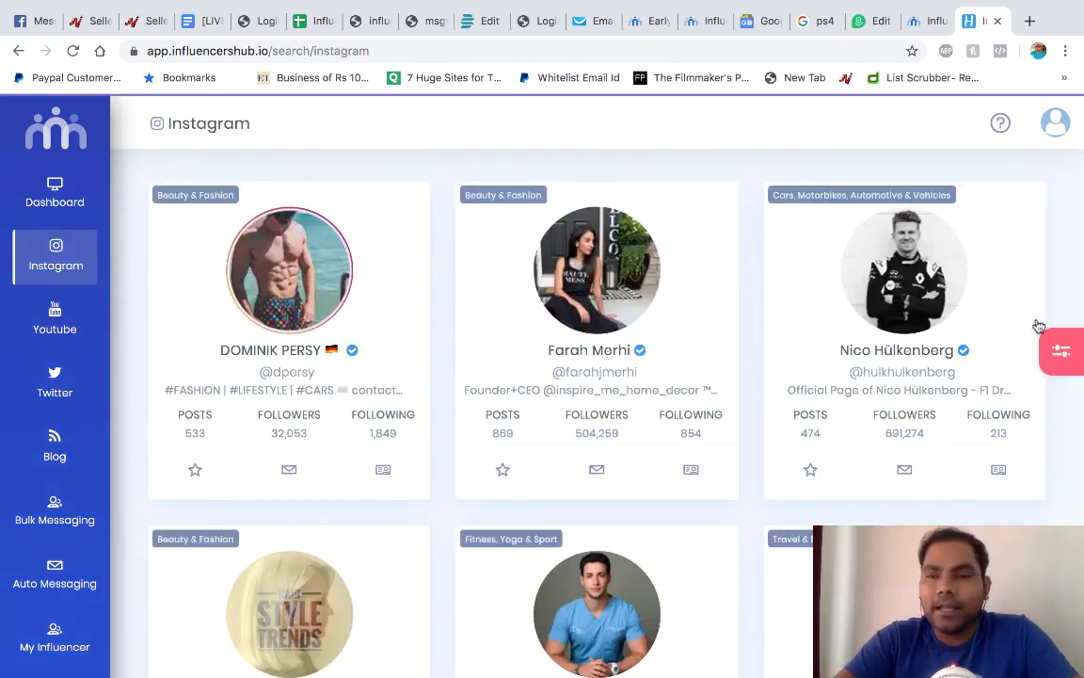
Filter Instagram by keyword 'beauty', Australia, 1,000–10,000 followers and Has email, then search.
click(1061, 356)
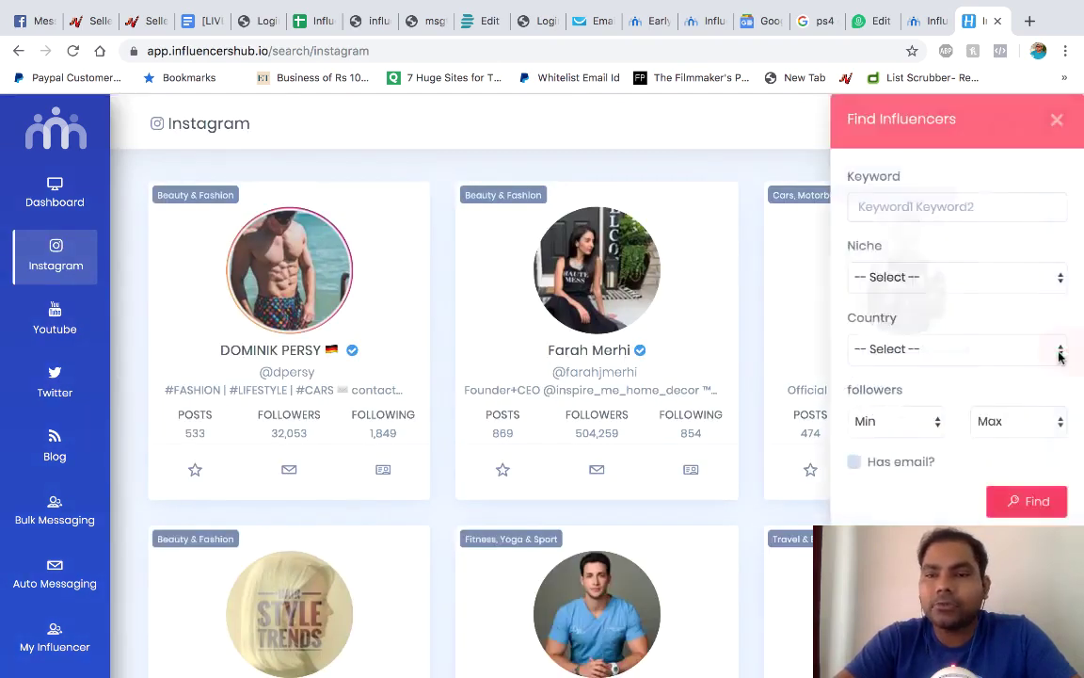
click(944, 205)
text(beau)
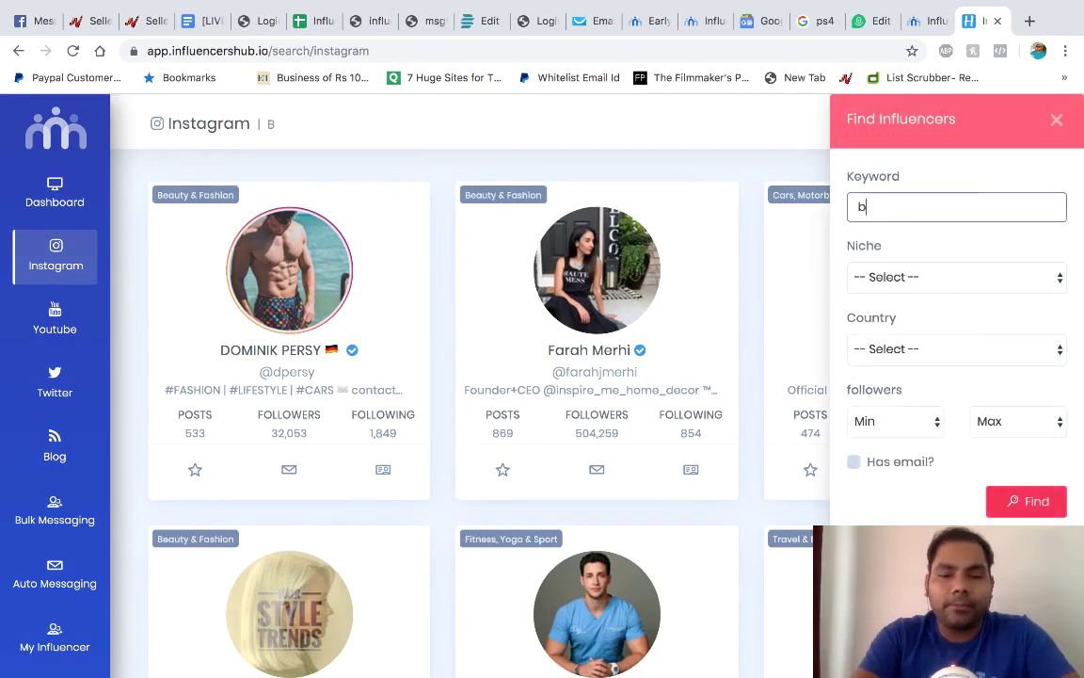
text(ty)
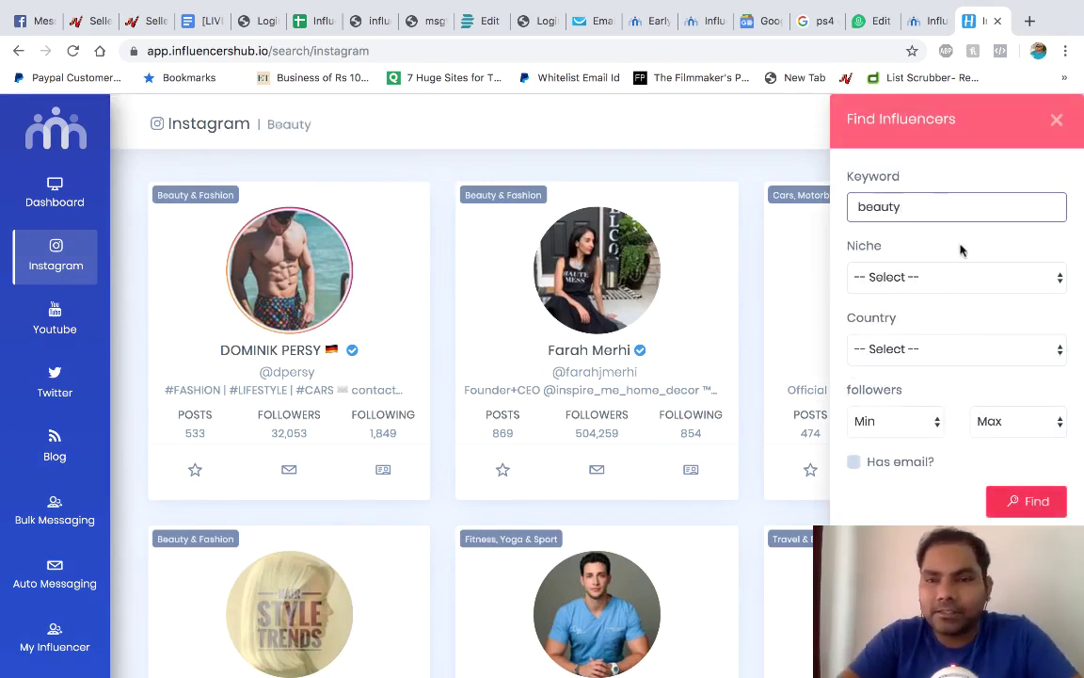
click(920, 349)
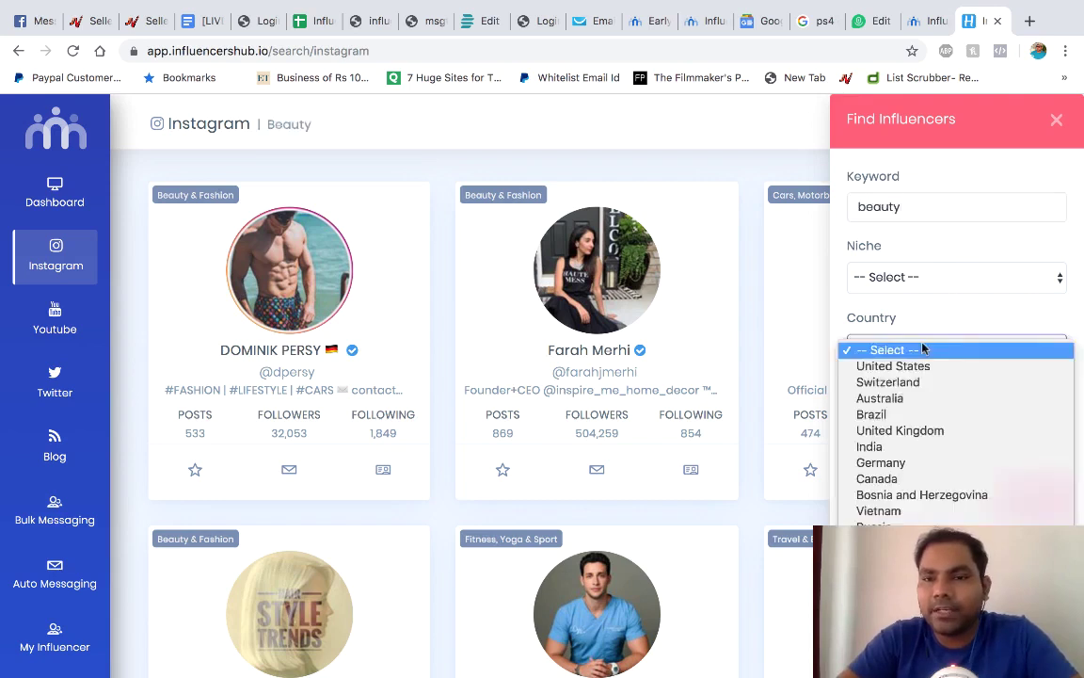
click(892, 400)
click(880, 420)
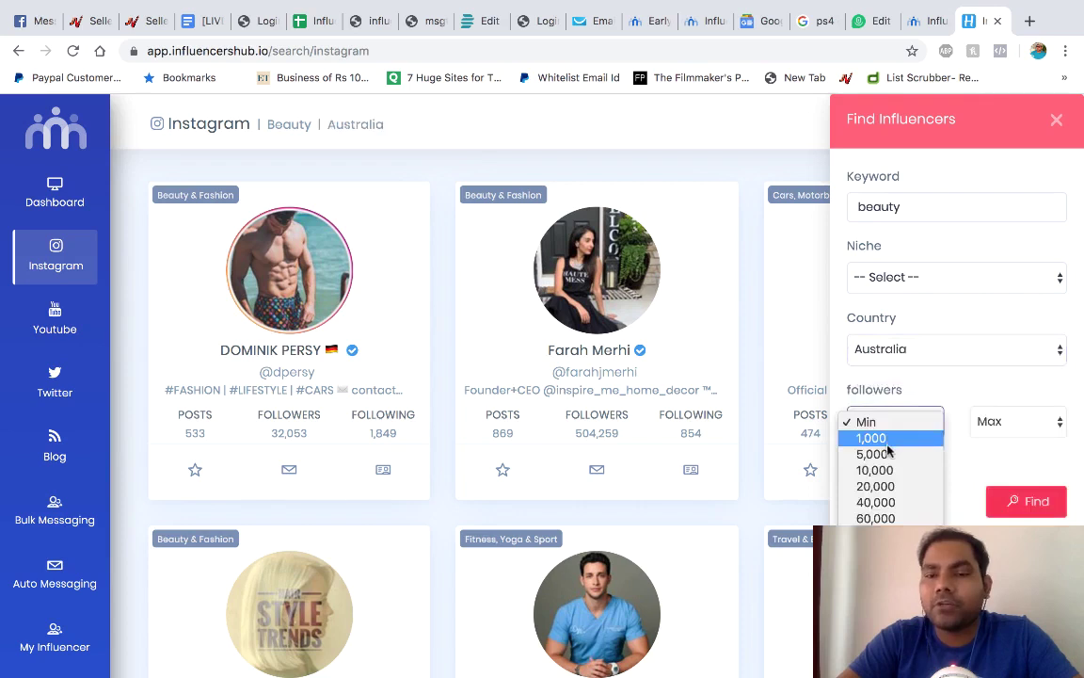
click(889, 450)
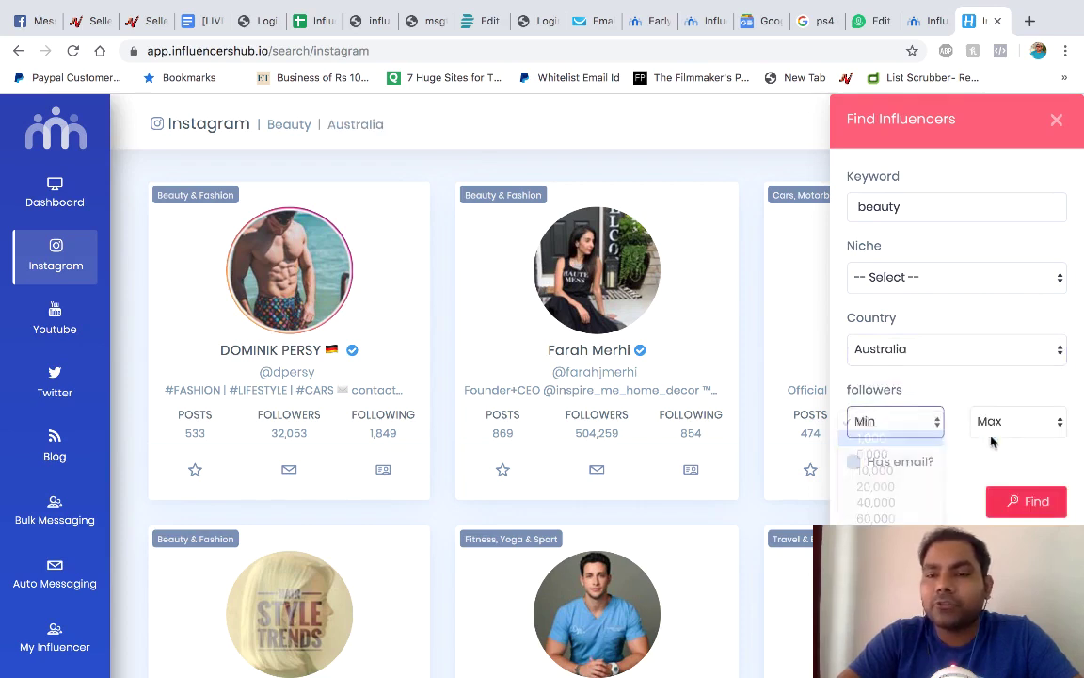
click(993, 424)
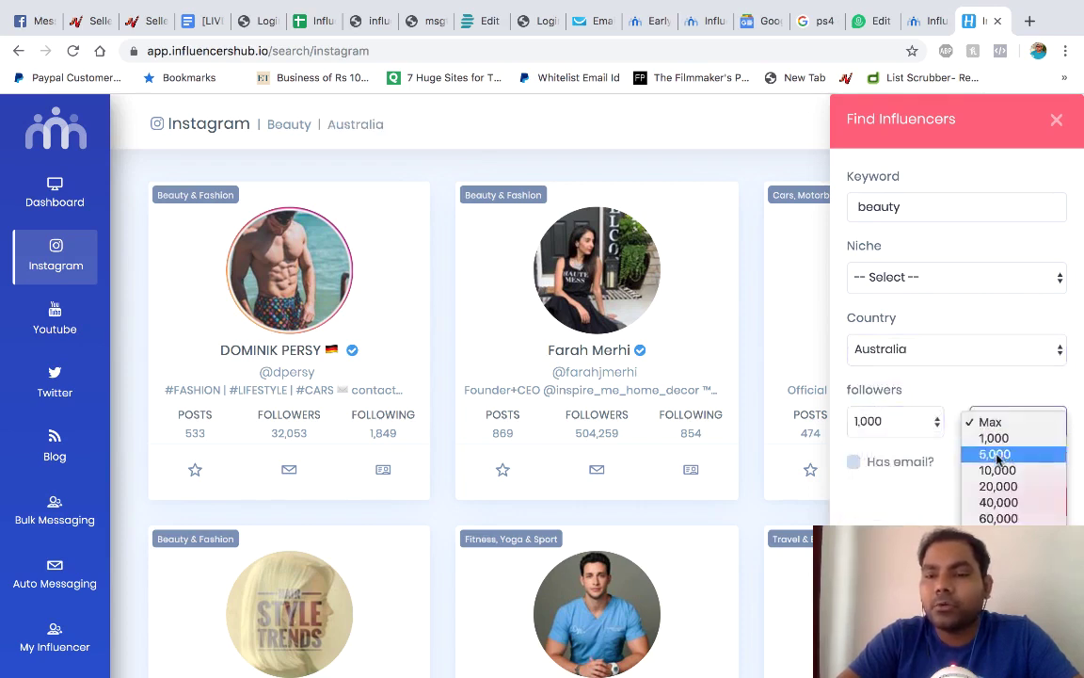
click(996, 469)
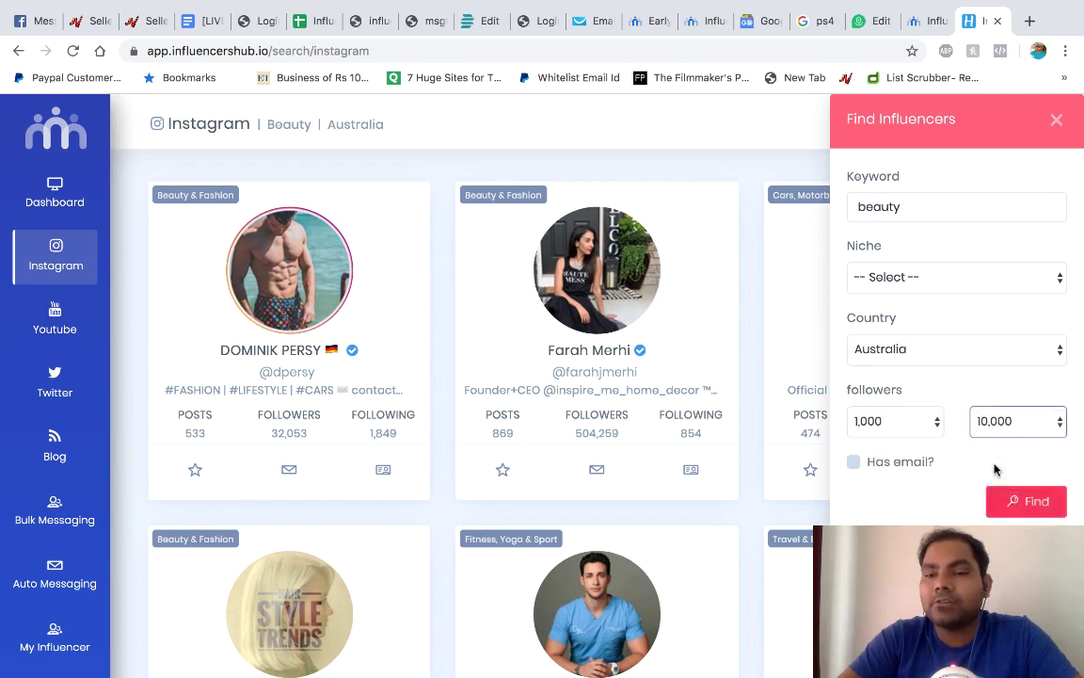
click(907, 464)
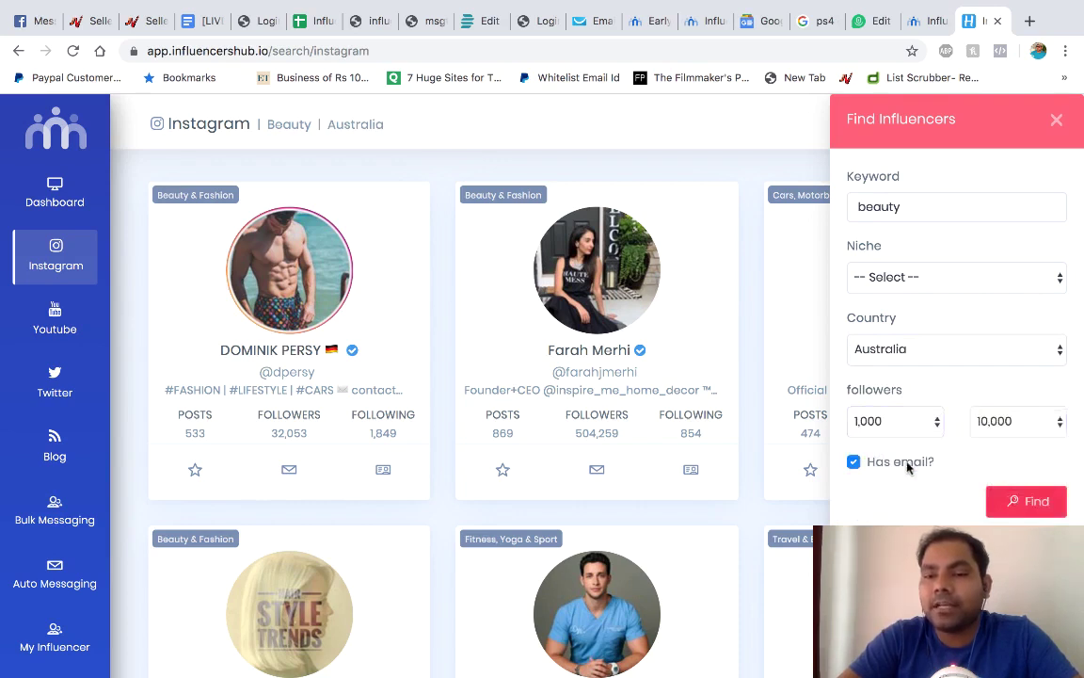
click(1012, 503)
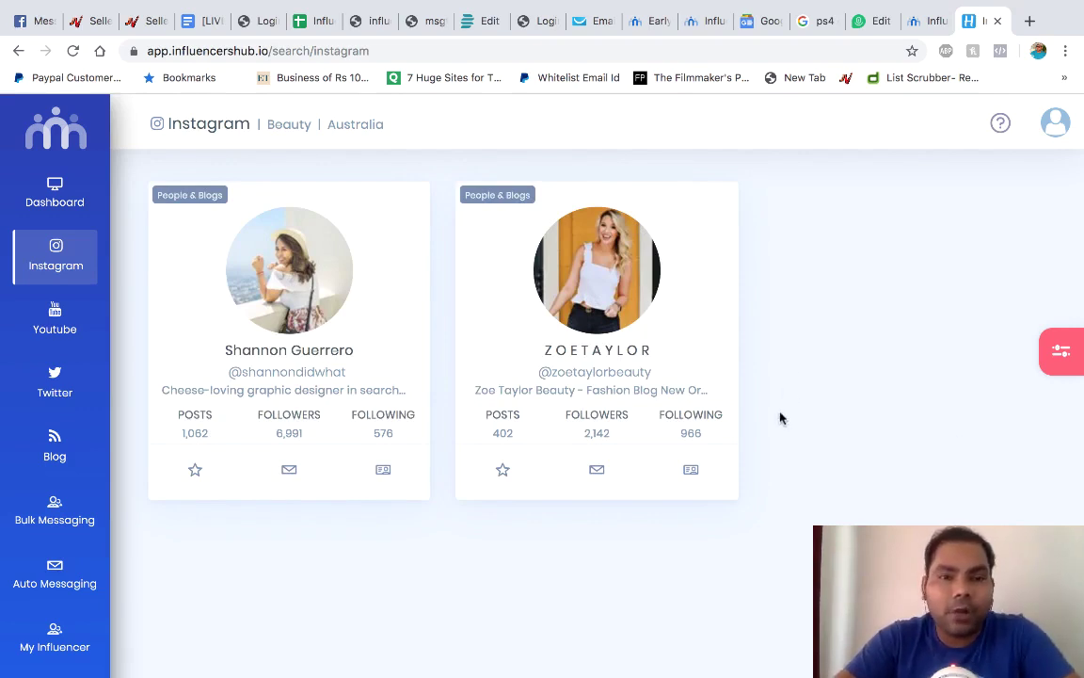
Keep Australia as the country, raise max followers to 100,000,000 and rerun the search.
scroll(781, 418, down, 1)
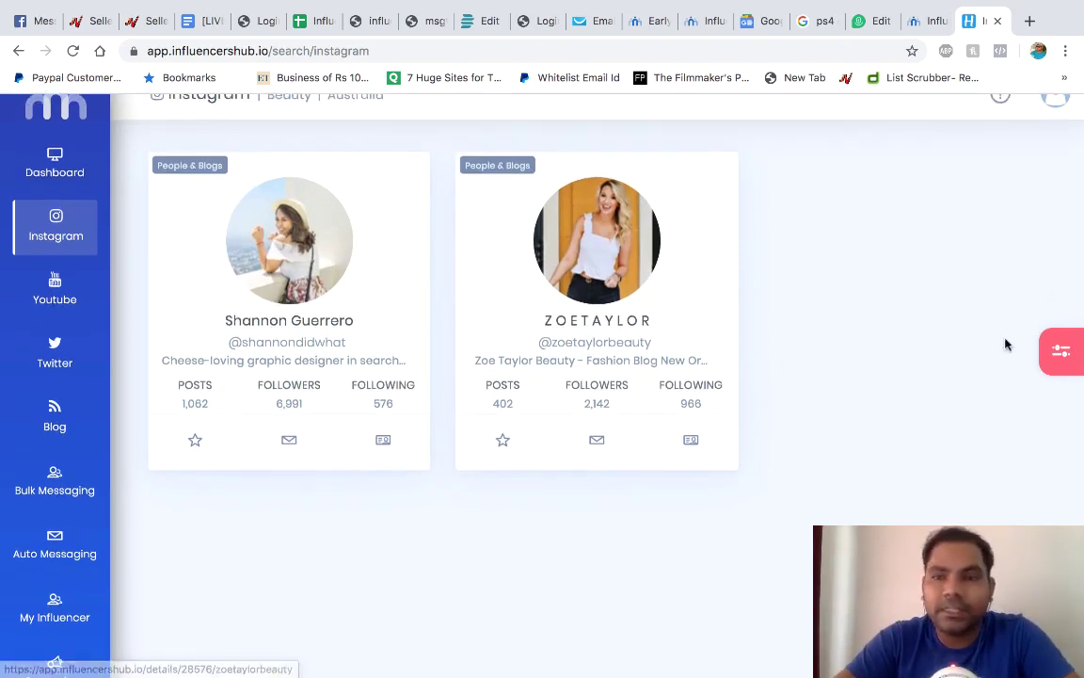
click(932, 278)
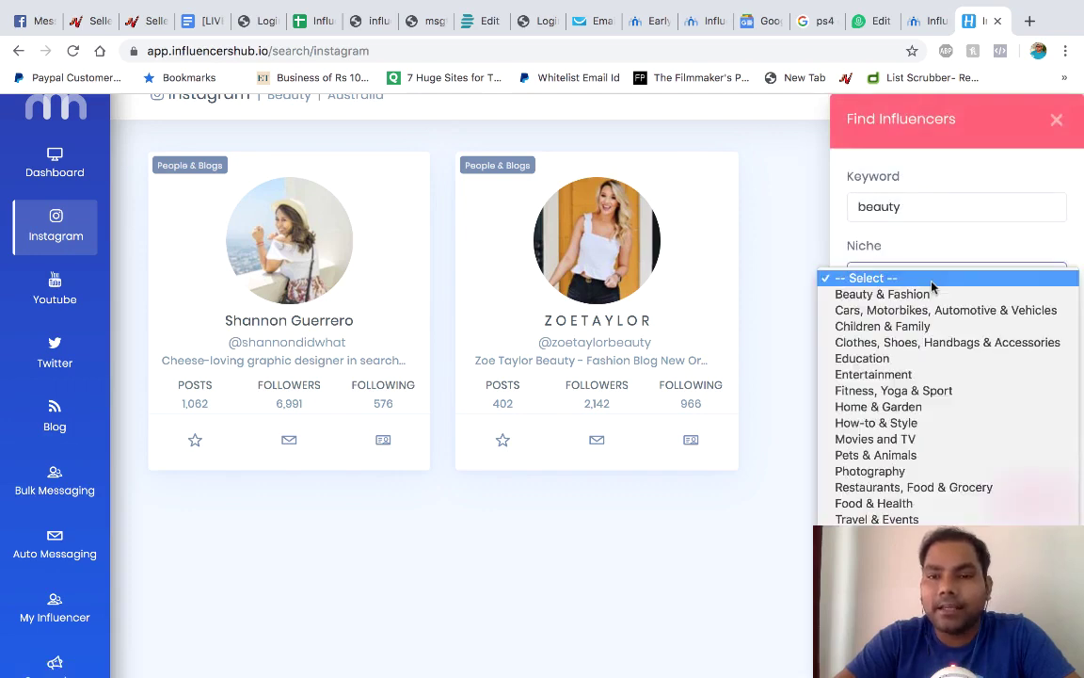
click(931, 283)
click(922, 347)
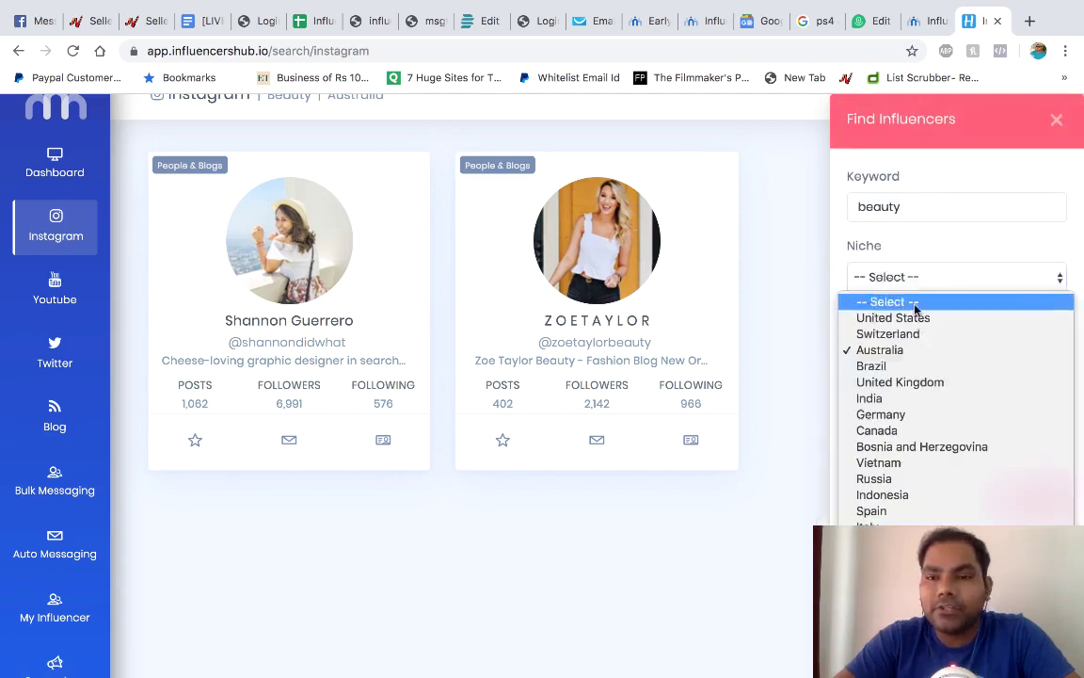
click(910, 319)
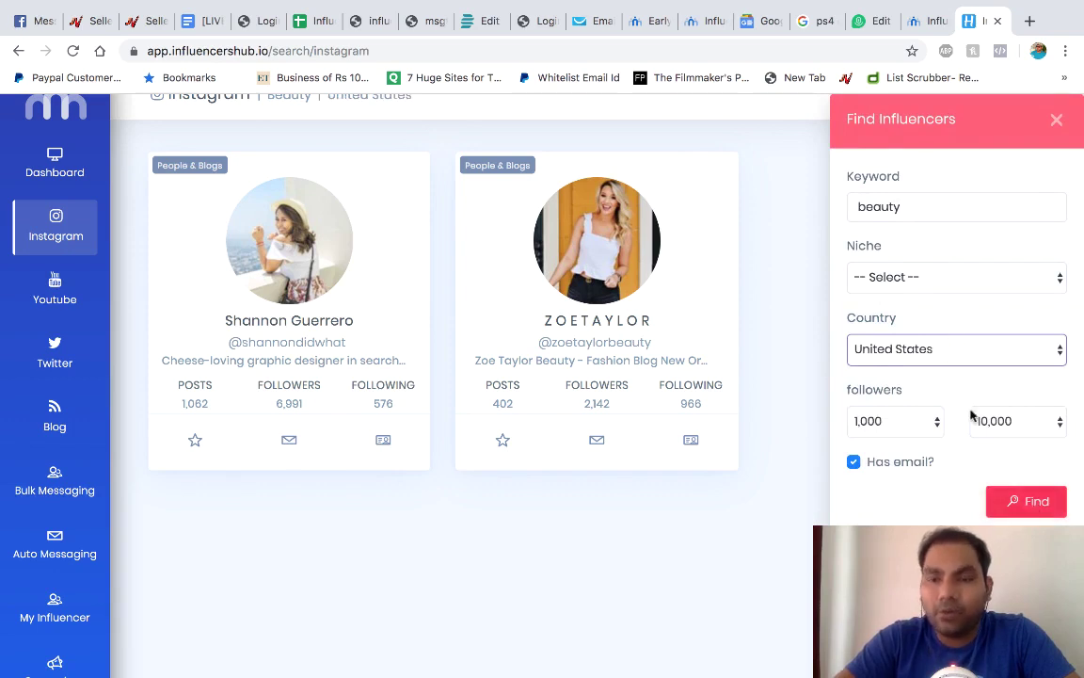
click(960, 349)
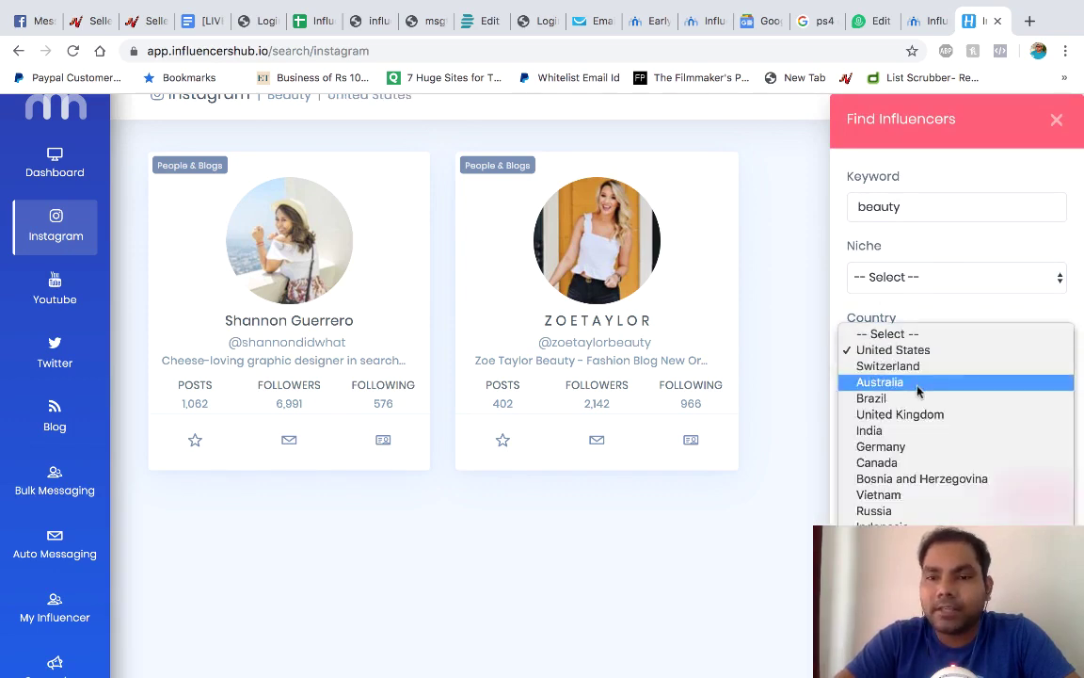
click(965, 382)
click(999, 432)
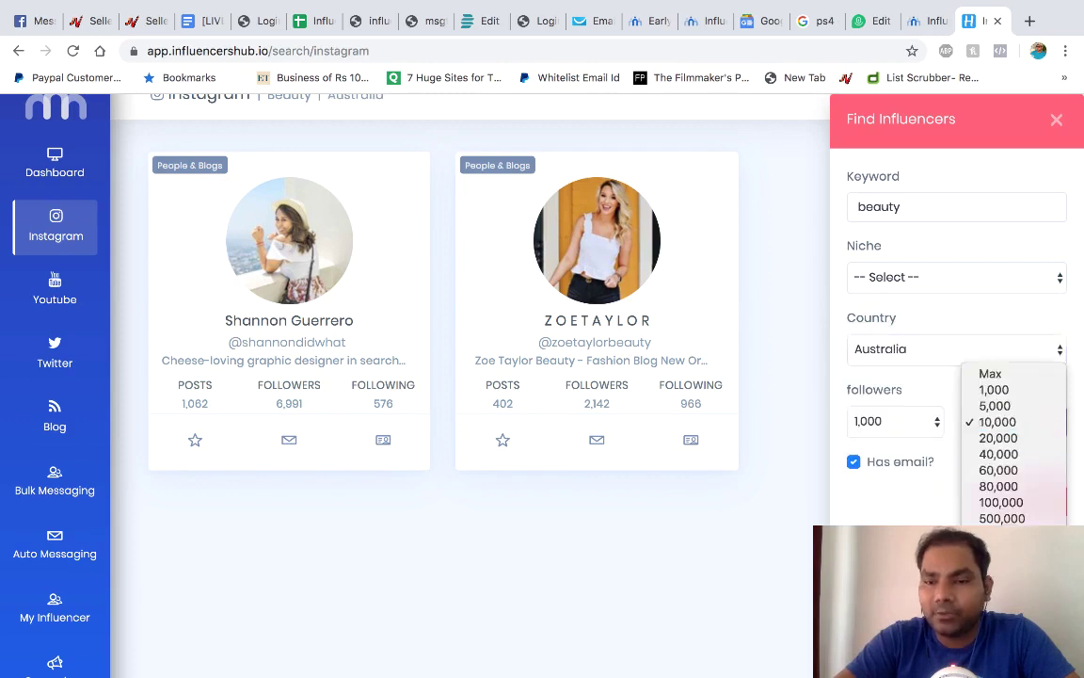
click(1016, 506)
click(1031, 504)
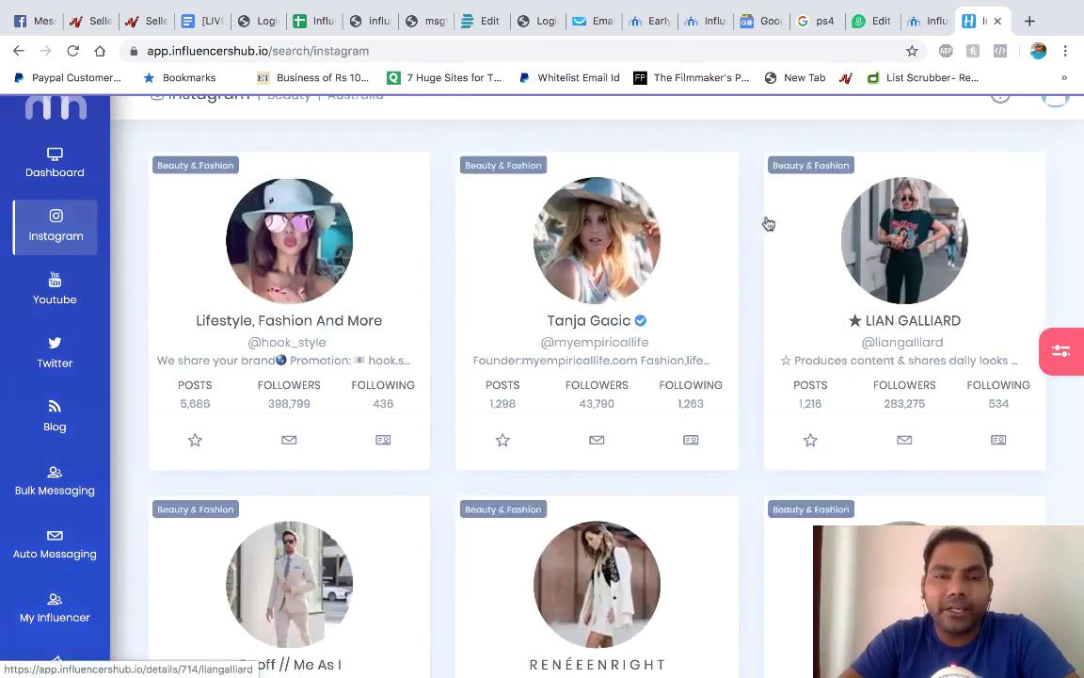
Scroll through the Beauty & Fashion result cards, including accounts with hundreds of thousands of followers.
scroll(751, 366, down, 4)
scroll(750, 366, down, 2)
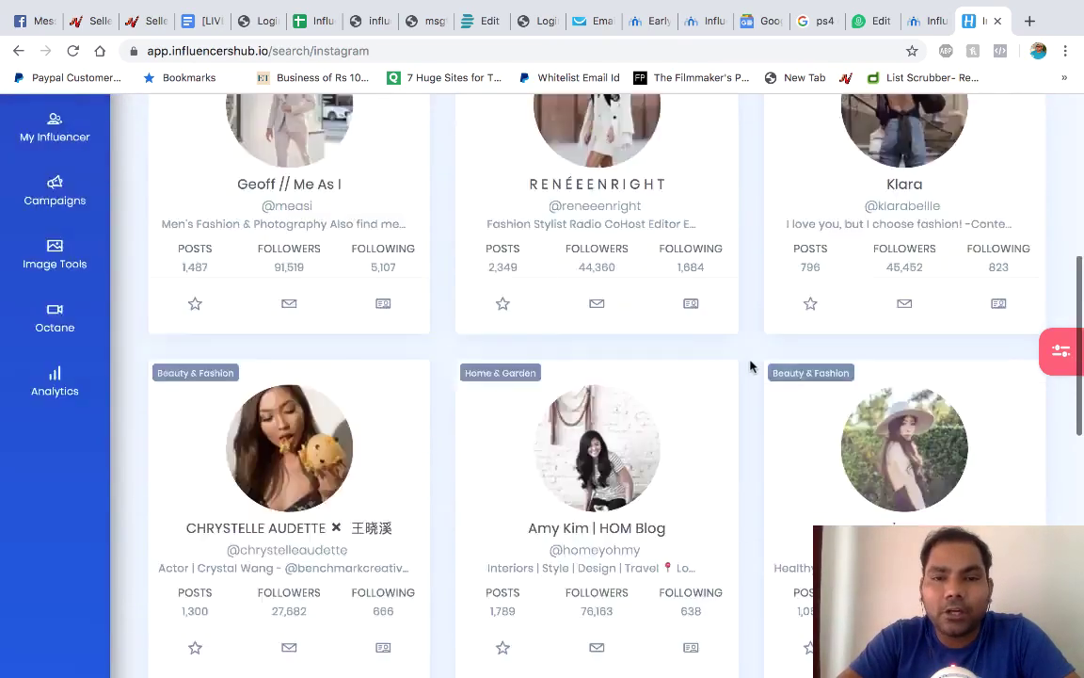
scroll(750, 366, down, 4)
scroll(750, 366, down, 3)
scroll(751, 367, down, 1)
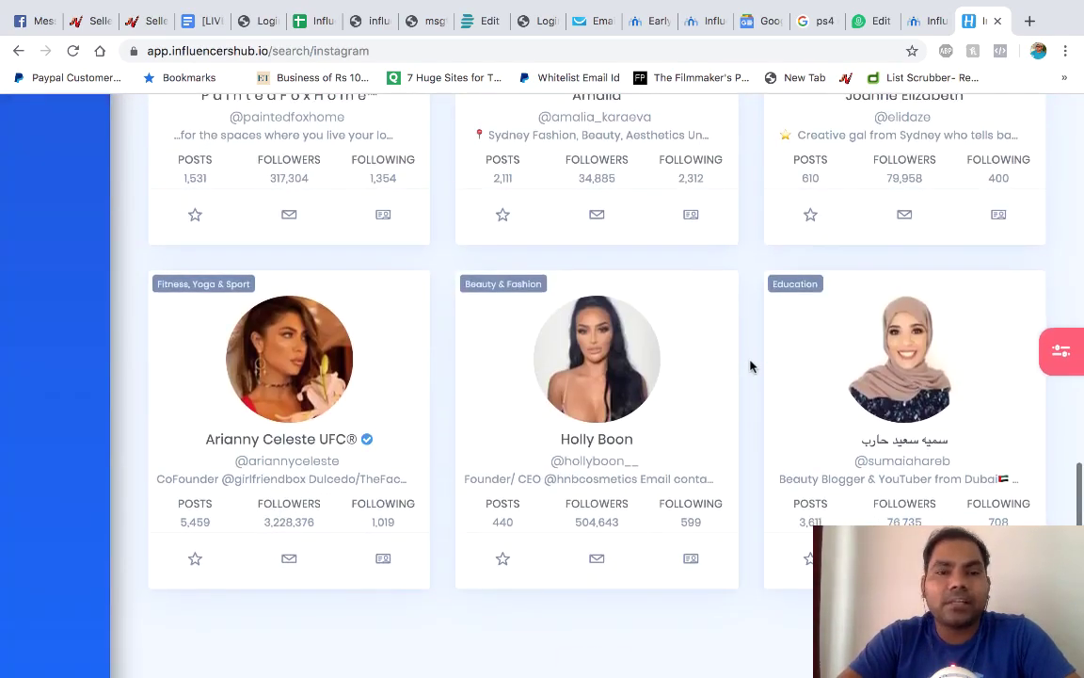
scroll(750, 366, down, 2)
scroll(750, 367, up, 1)
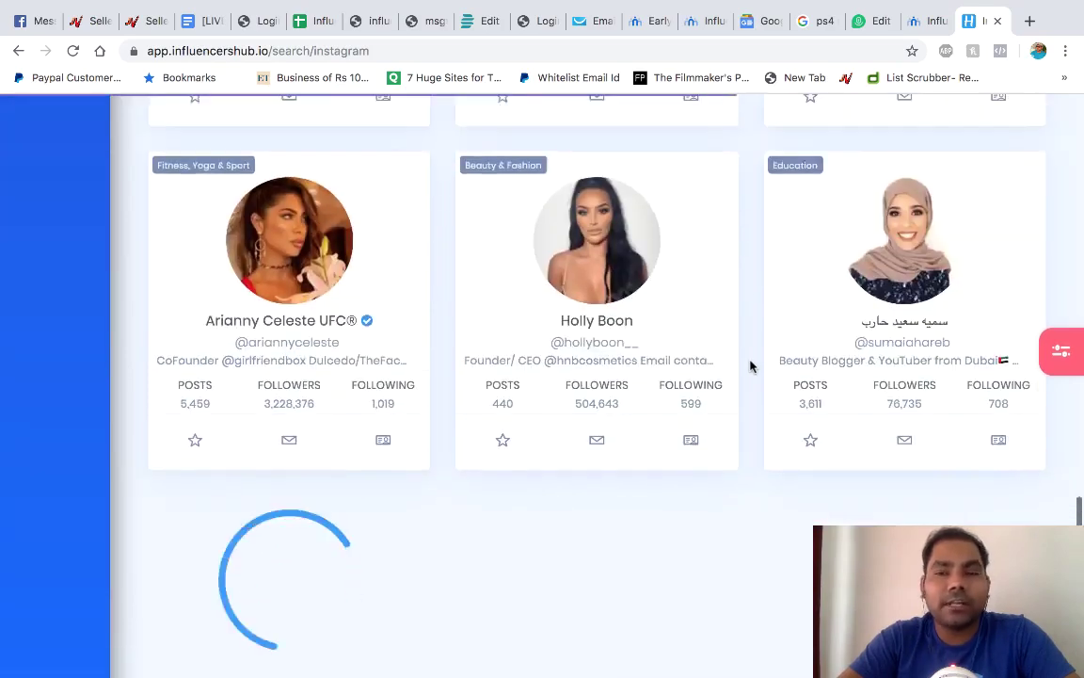
scroll(750, 366, up, 2)
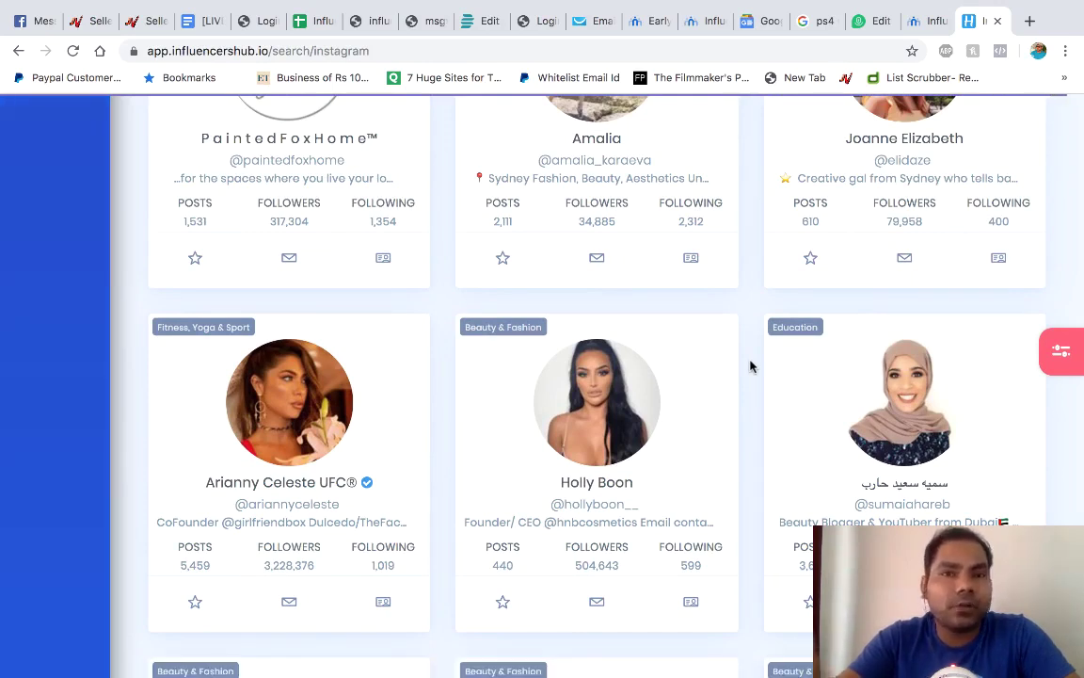
scroll(750, 366, down, 1)
scroll(750, 366, down, 5)
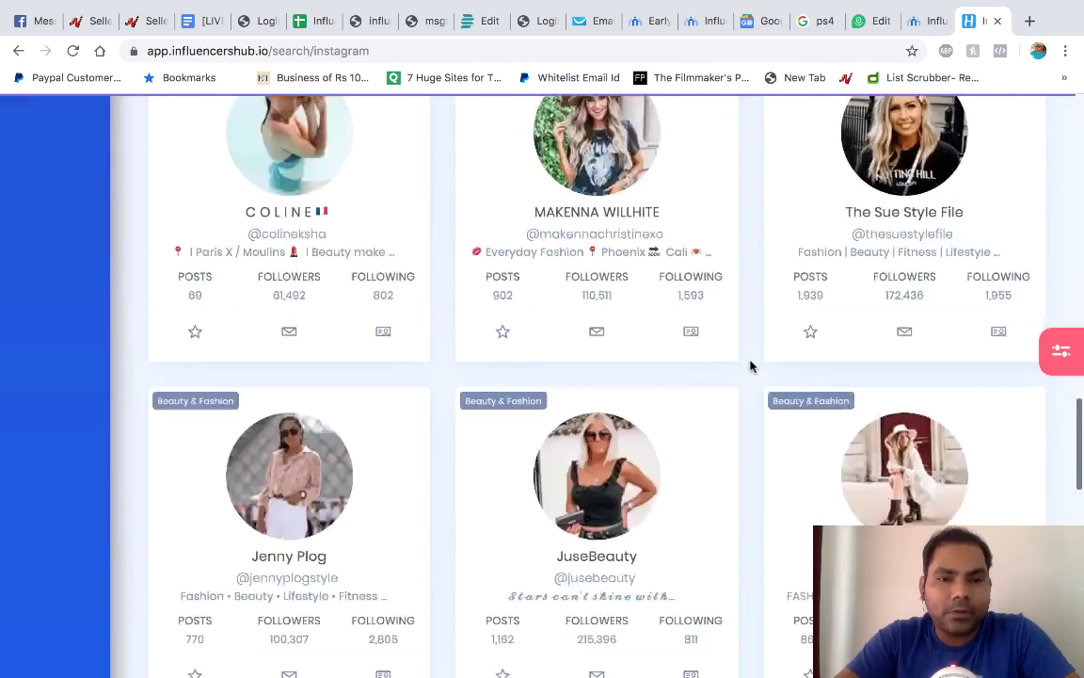
scroll(750, 366, down, 4)
scroll(751, 366, down, 5)
scroll(750, 366, down, 6)
scroll(750, 366, down, 1)
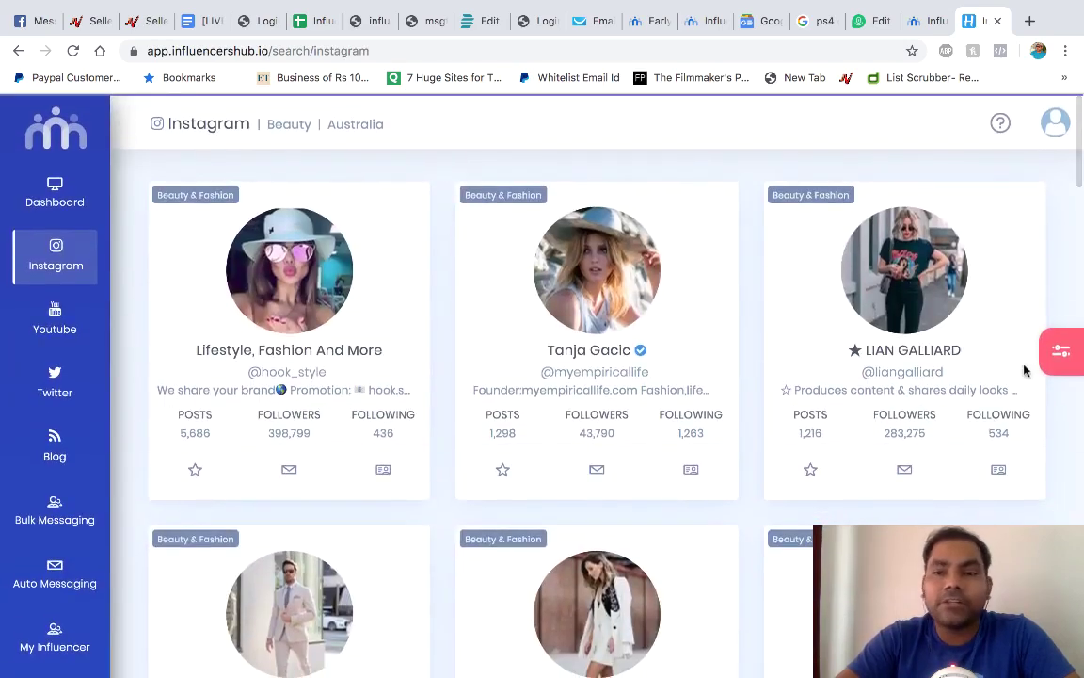
Rerun the beauty search for United States influencers and scan the results.
click(1061, 351)
click(908, 346)
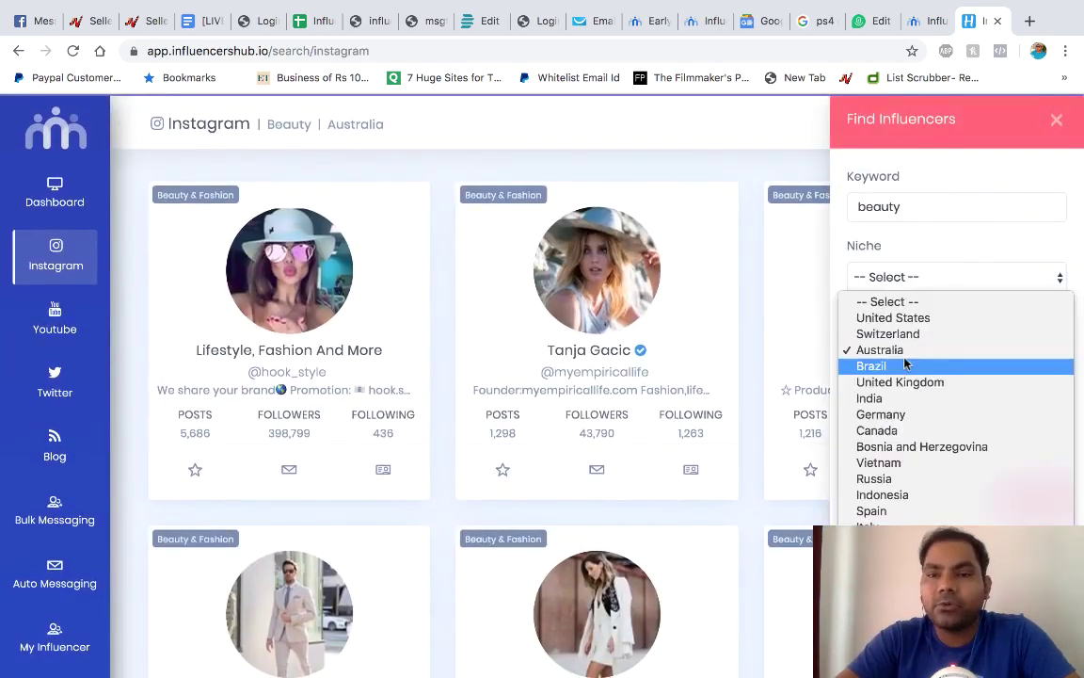
key(Escape)
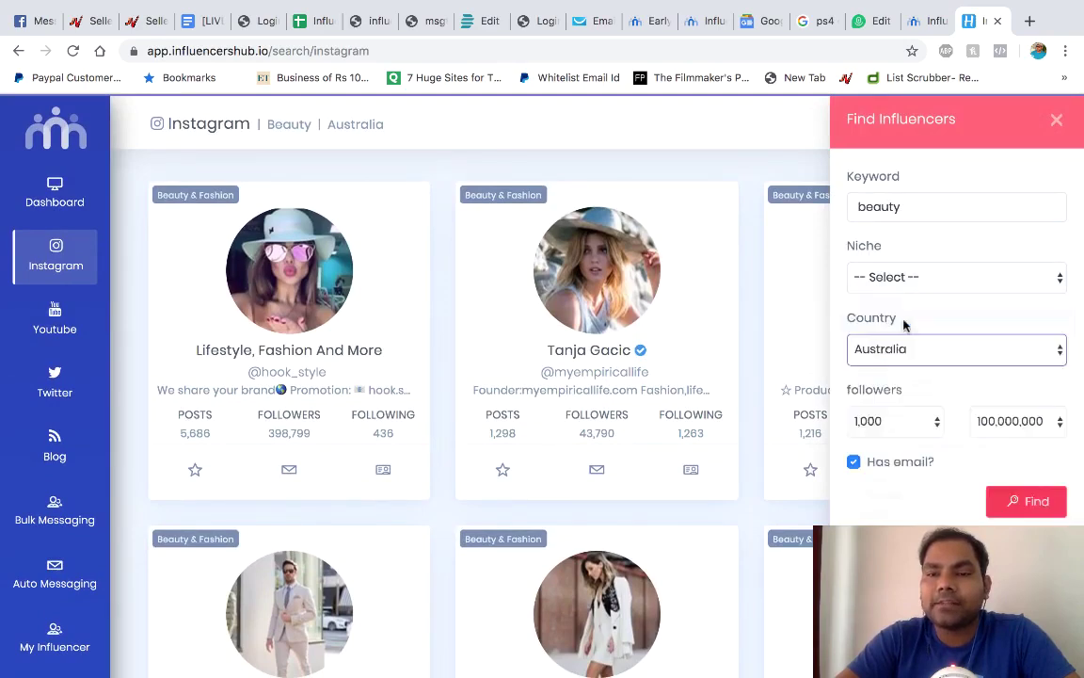
click(1035, 500)
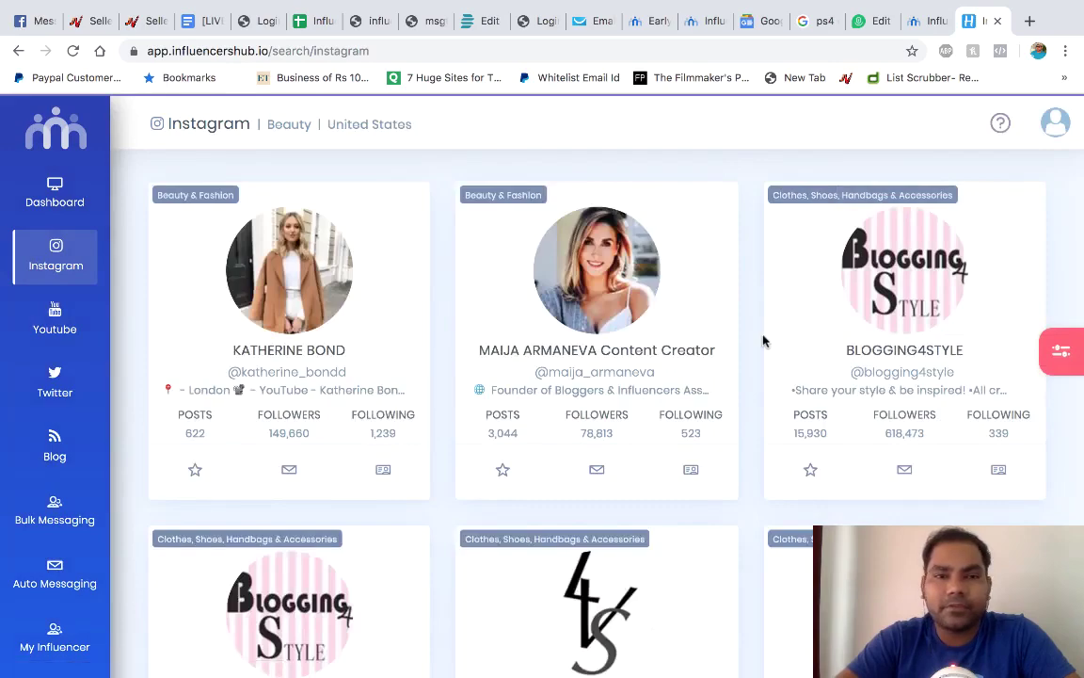
scroll(764, 339, down, 5)
scroll(764, 341, down, 3)
scroll(764, 341, down, 5)
scroll(764, 340, down, 4)
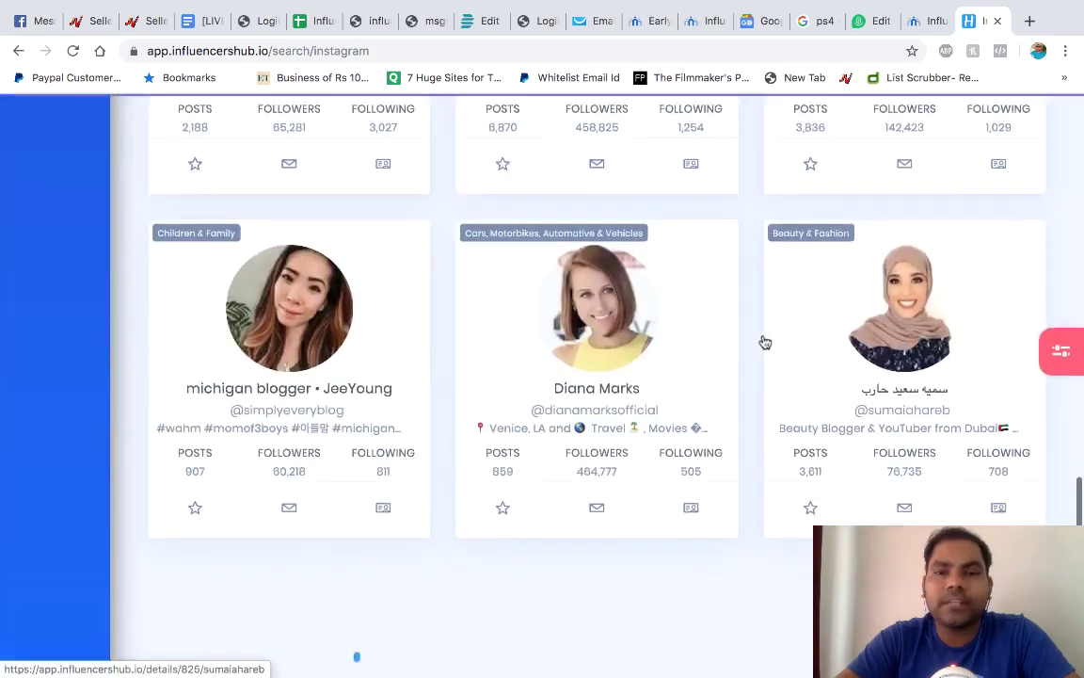
scroll(764, 340, down, 2)
scroll(764, 341, up, 10)
scroll(764, 341, up, 10)
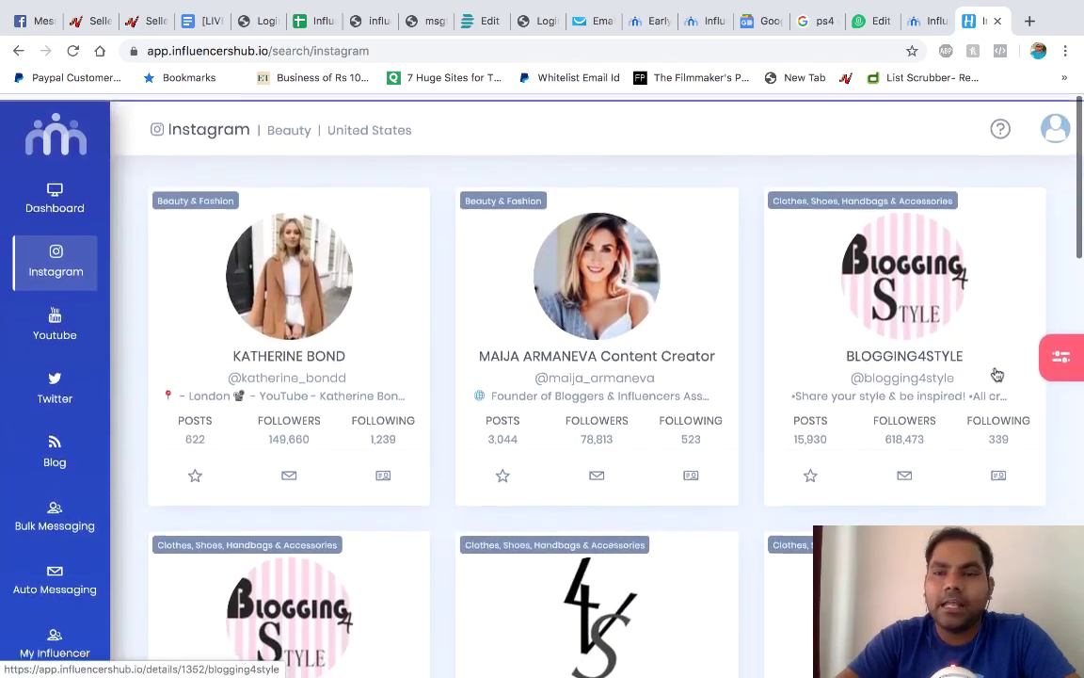
Replace the keyword 'beauty' with 'fitness', search, and scroll through the Fitness results.
click(1053, 363)
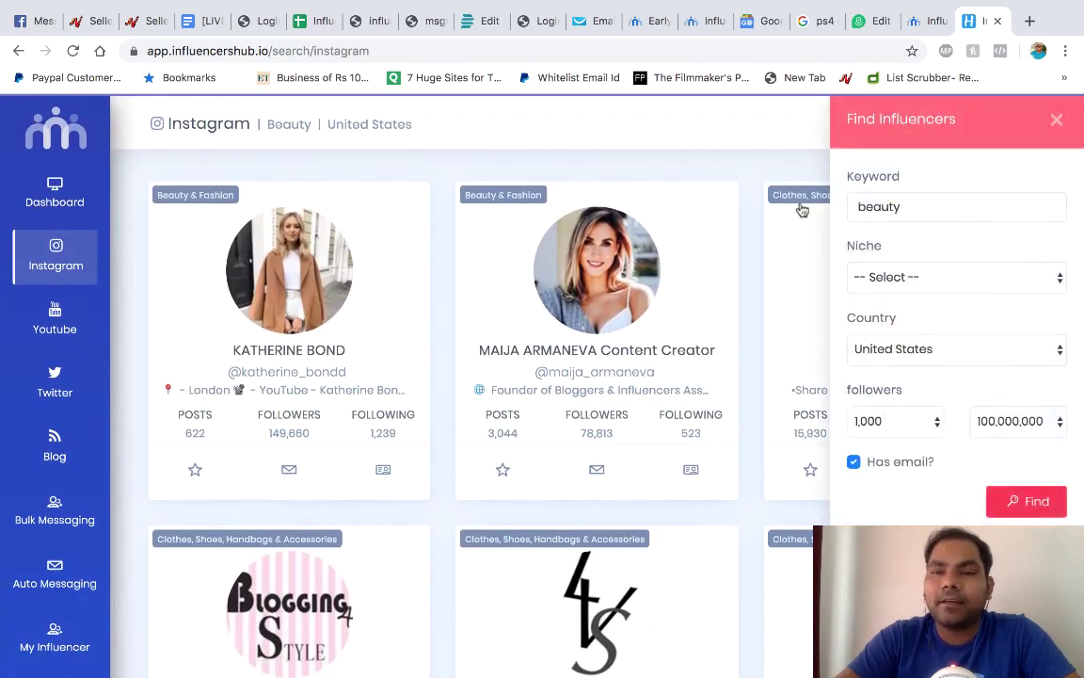
click(912, 206)
key(ctrl+a)
text(fit)
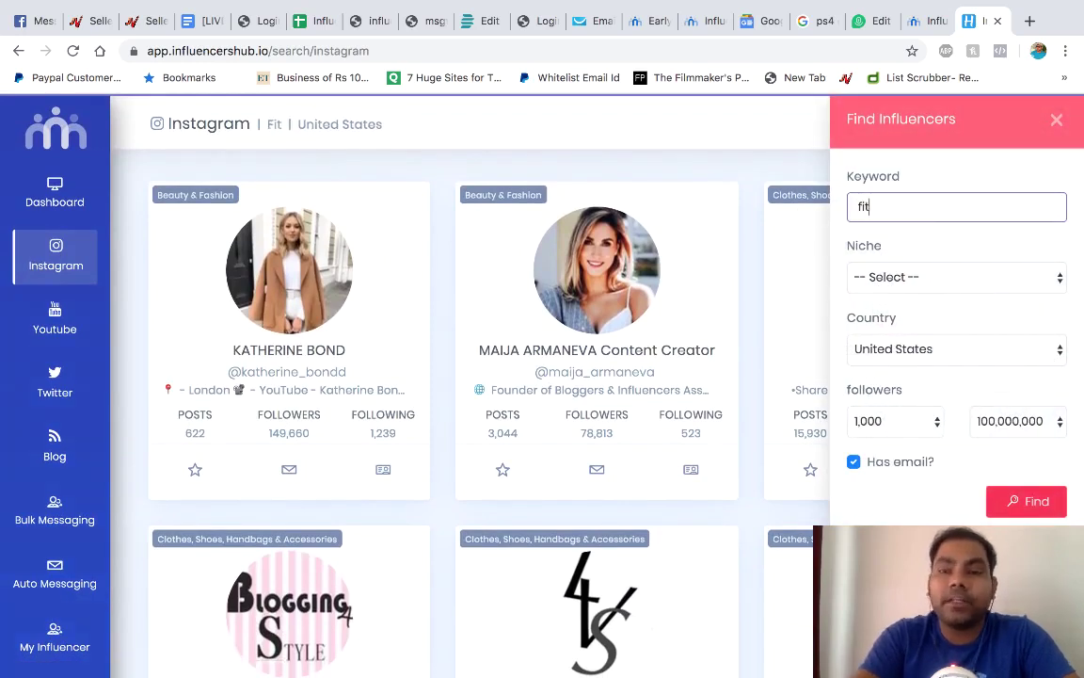
text(ness)
click(1012, 499)
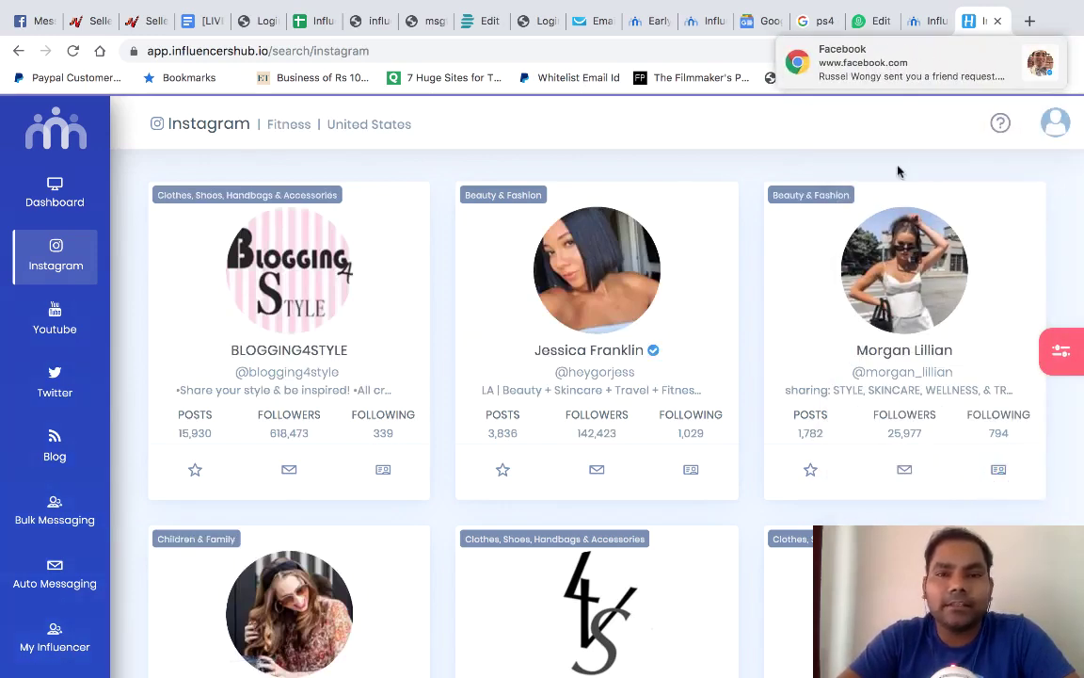
scroll(749, 276, down, 4)
scroll(748, 275, down, 2)
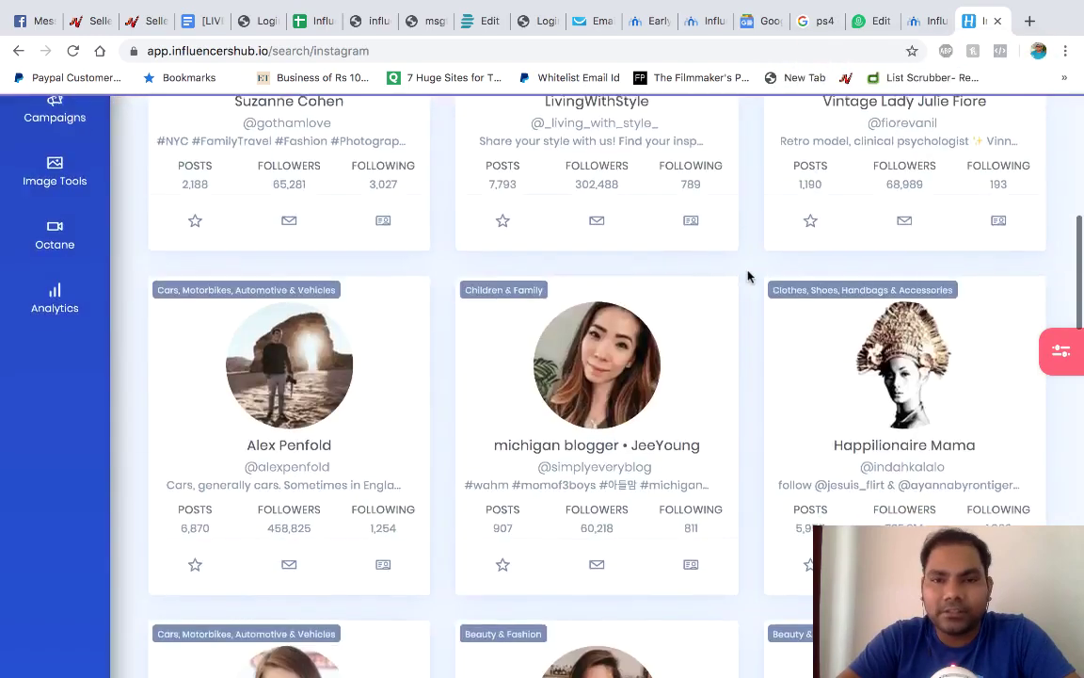
scroll(748, 276, down, 3)
scroll(748, 276, down, 3)
scroll(748, 276, down, 4)
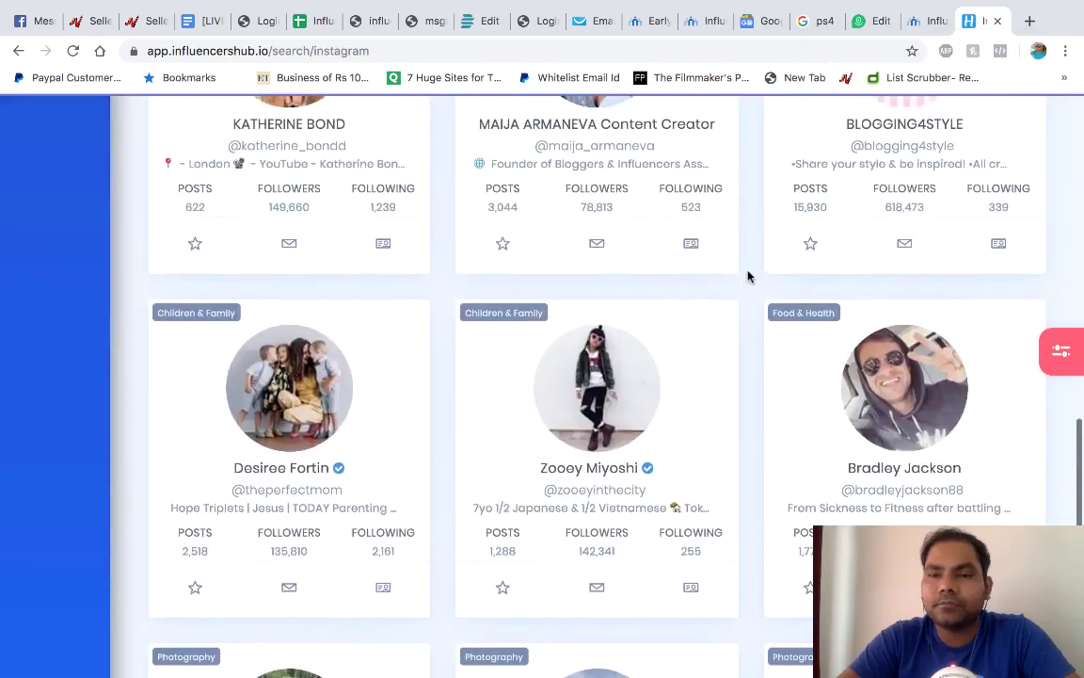
scroll(748, 276, up, 2)
scroll(748, 276, up, 2)
scroll(748, 275, up, 2)
scroll(748, 276, up, 1)
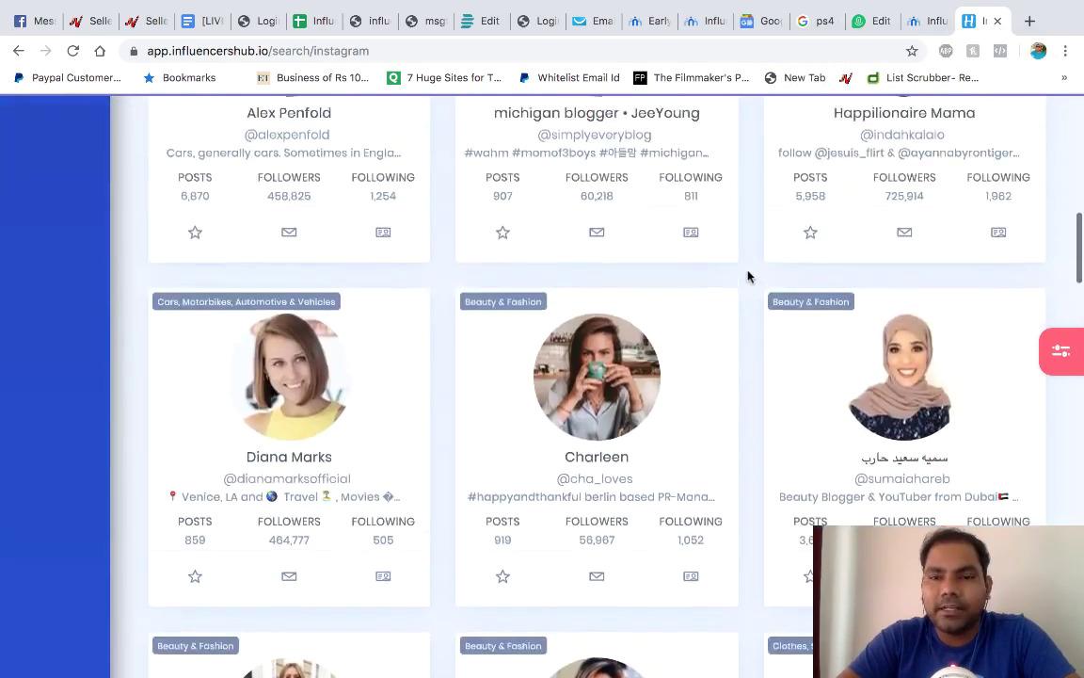
scroll(748, 276, up, 2)
scroll(748, 276, up, 2)
scroll(748, 276, up, 4)
scroll(748, 276, up, 1)
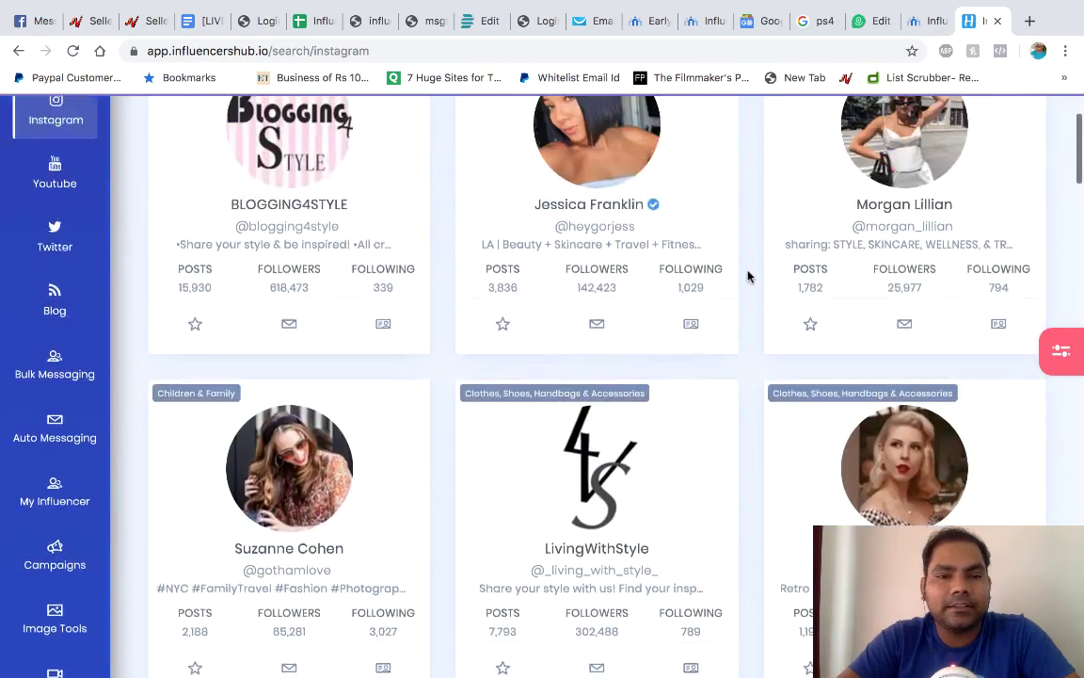
scroll(748, 276, up, 1)
scroll(748, 276, down, 3)
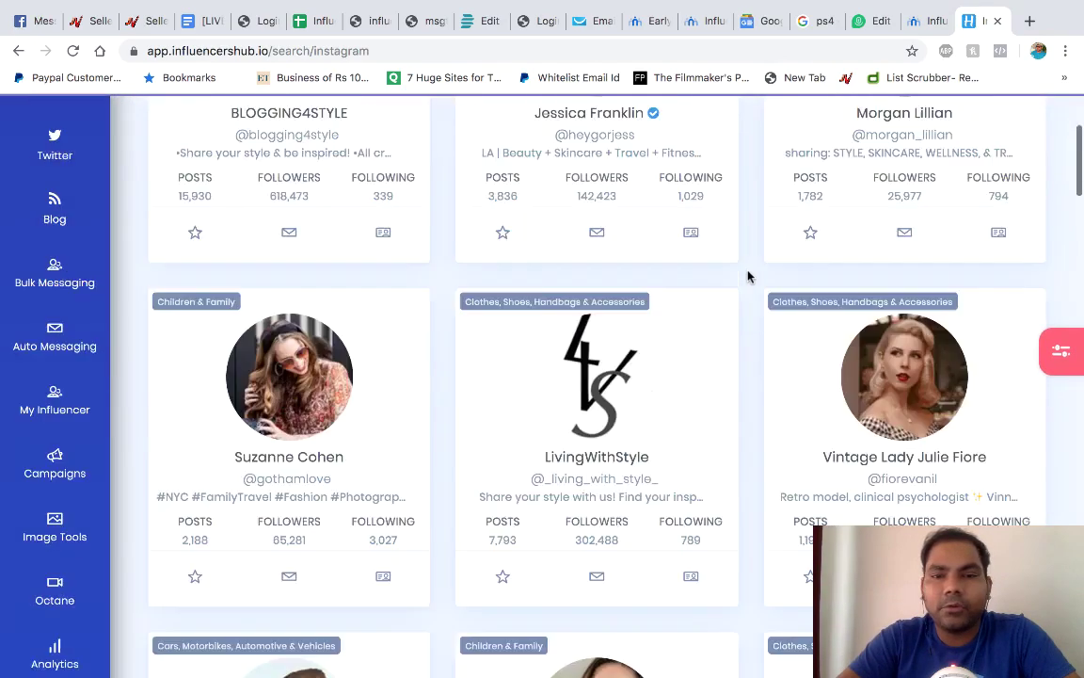
scroll(748, 276, down, 4)
scroll(748, 276, up, 4)
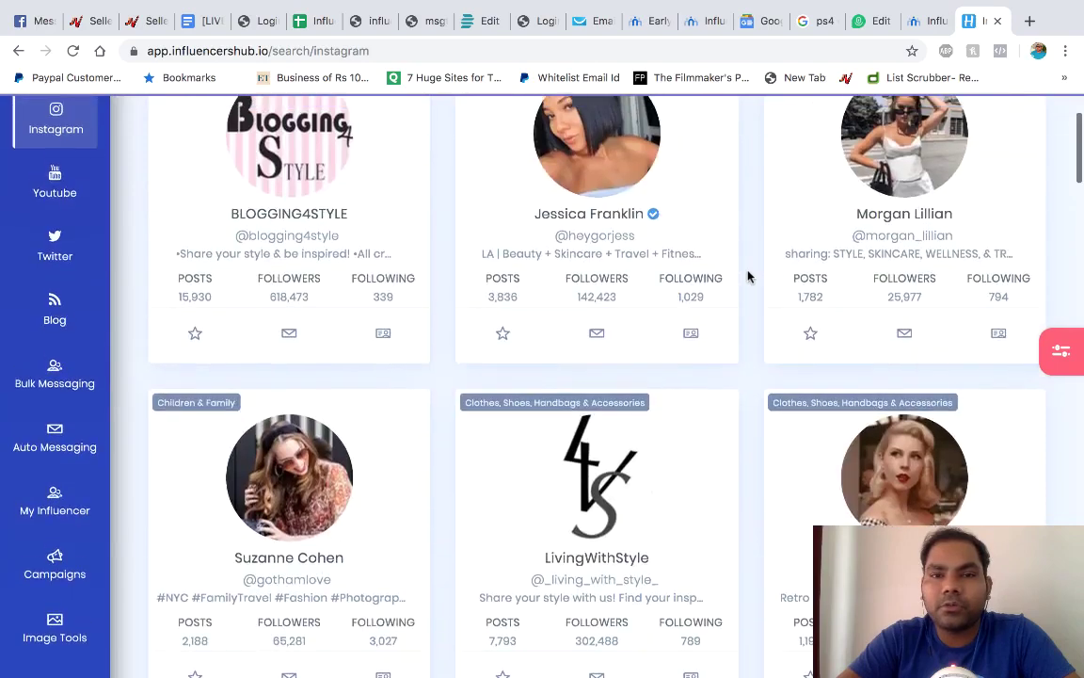
scroll(748, 276, up, 2)
scroll(748, 306, up, 1)
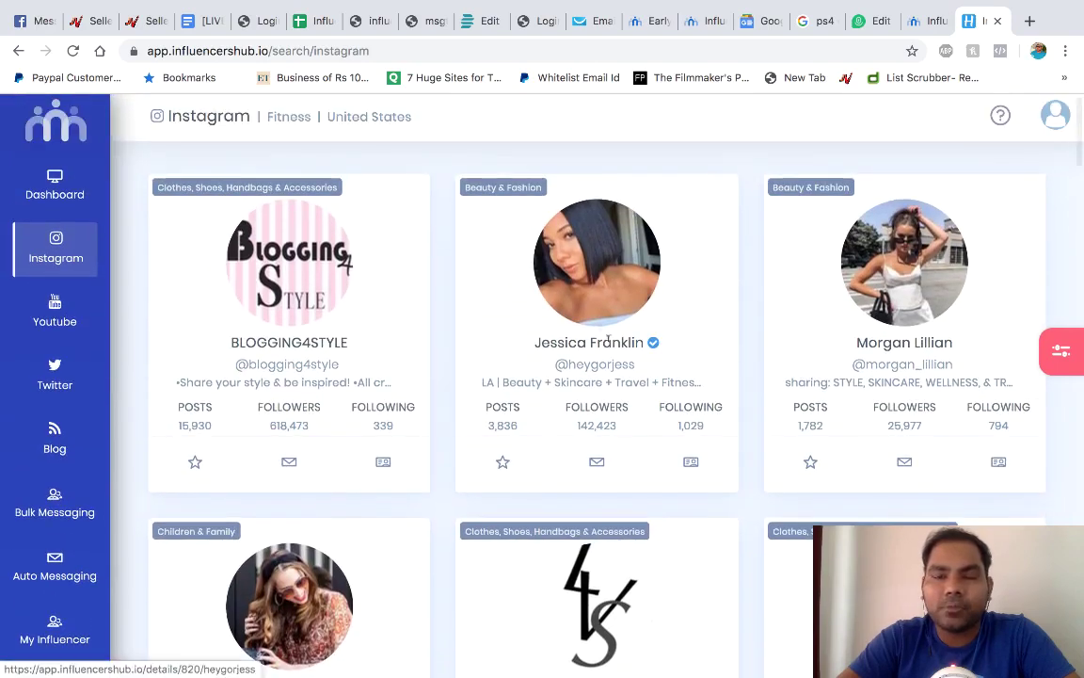
click(598, 292)
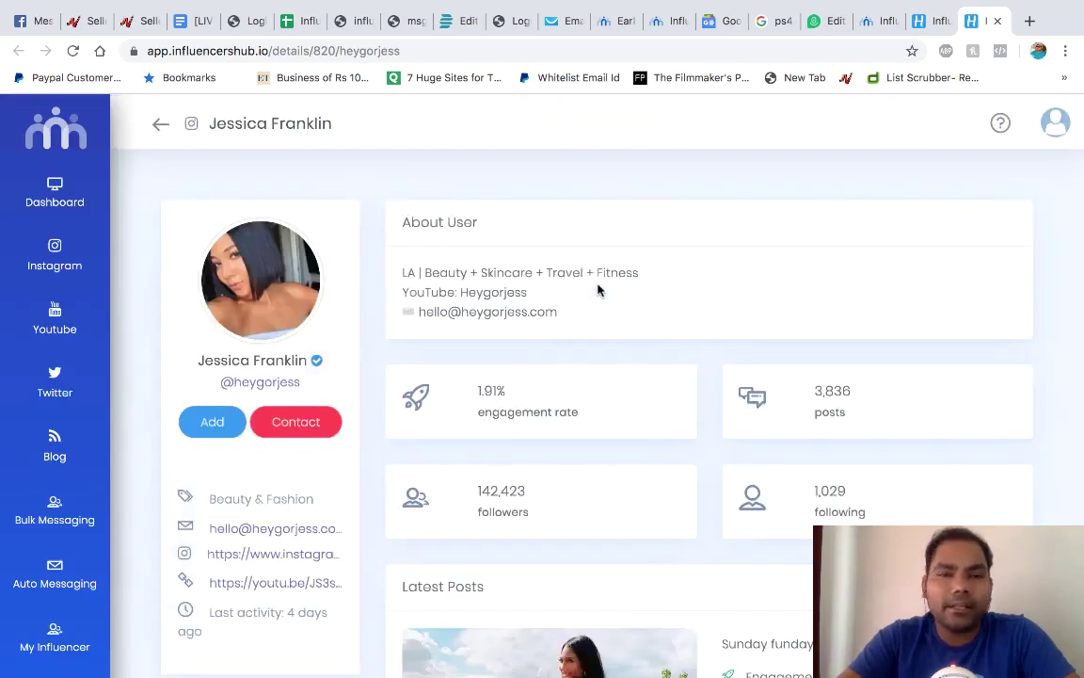
scroll(372, 390, down, 1)
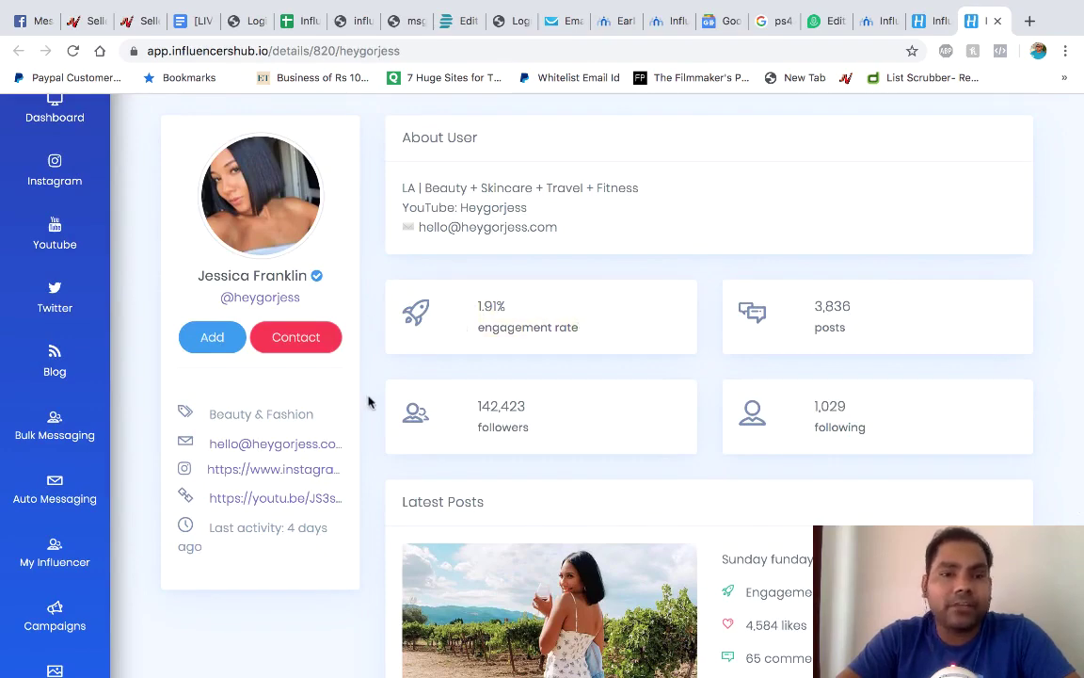
scroll(369, 402, down, 1)
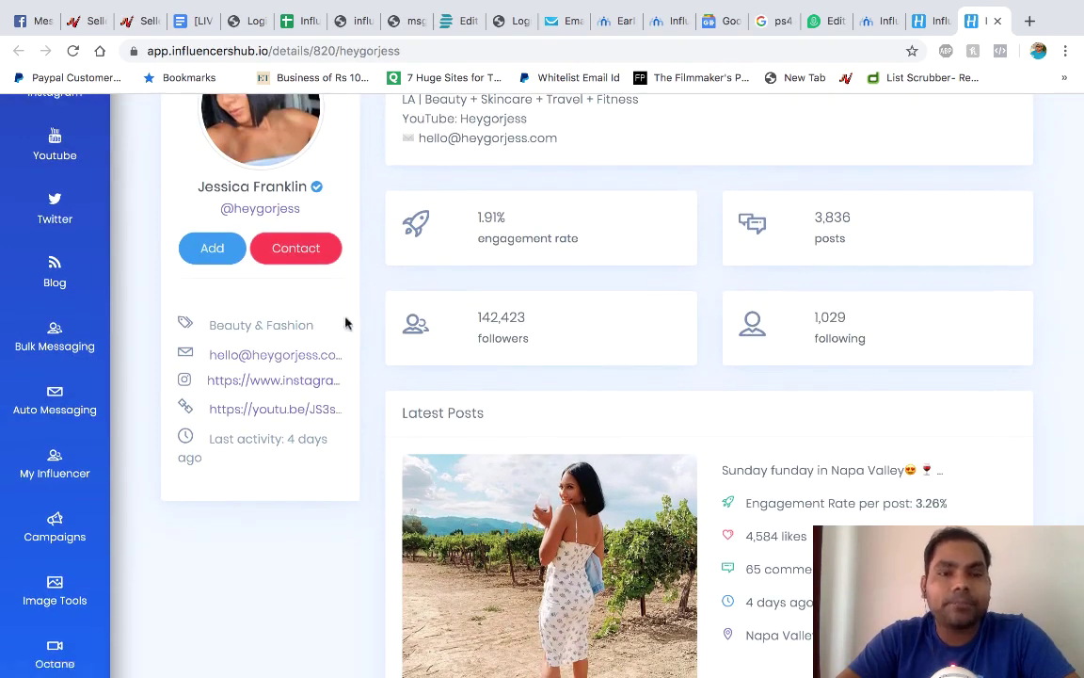
scroll(375, 334, up, 1)
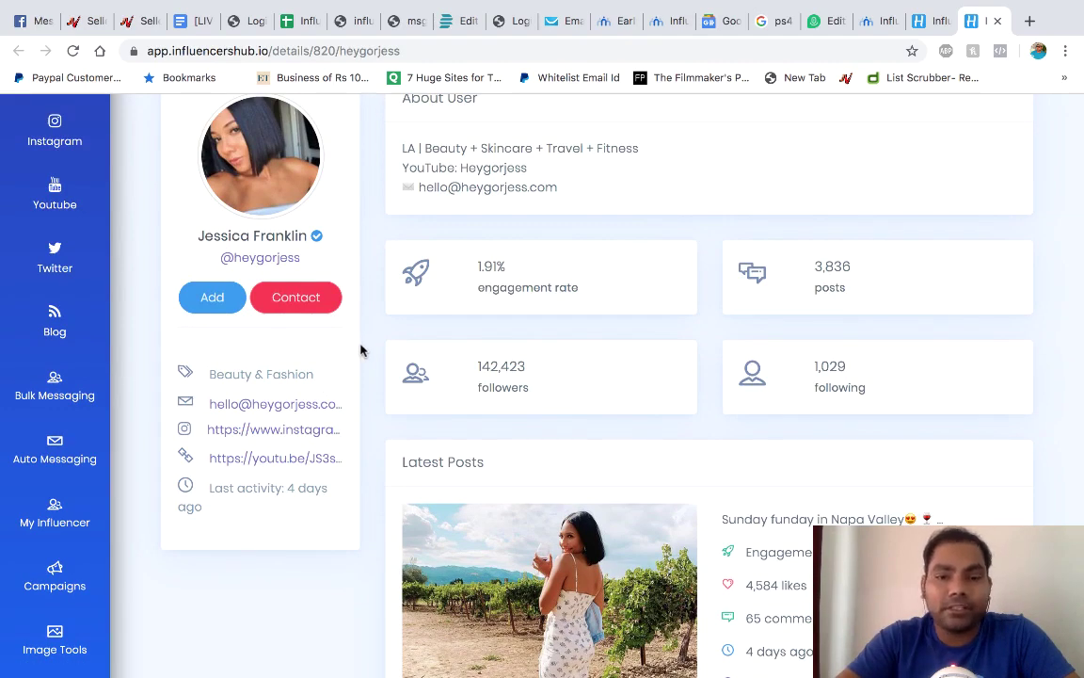
scroll(361, 350, down, 2)
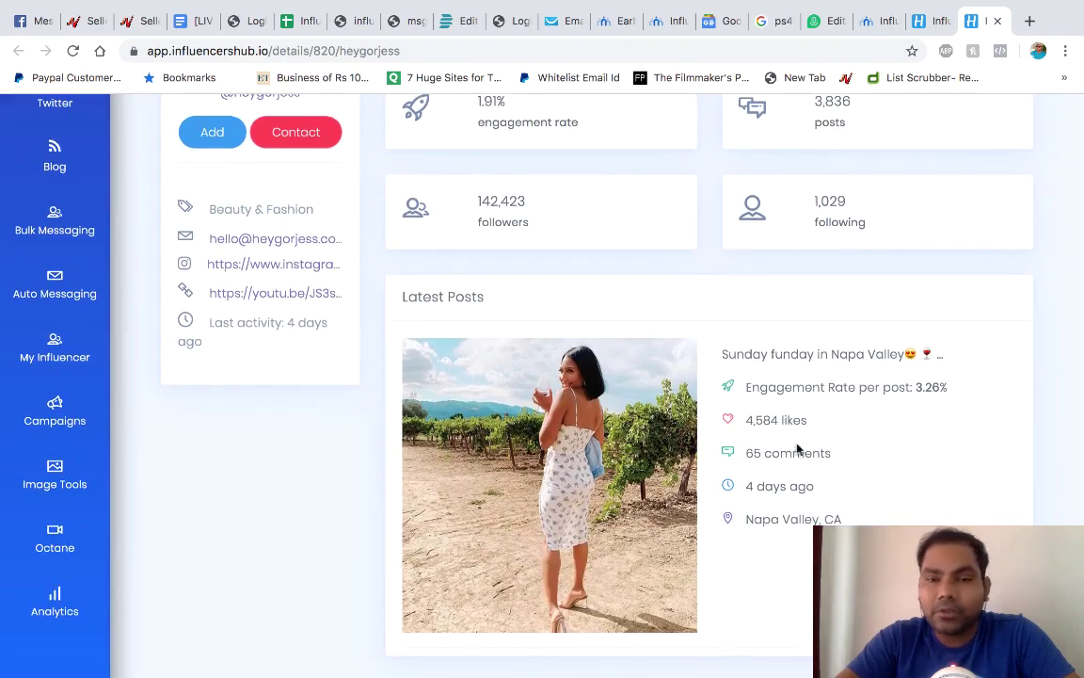
scroll(791, 449, down, 3)
scroll(782, 448, down, 1)
scroll(782, 448, down, 1)
scroll(782, 449, down, 3)
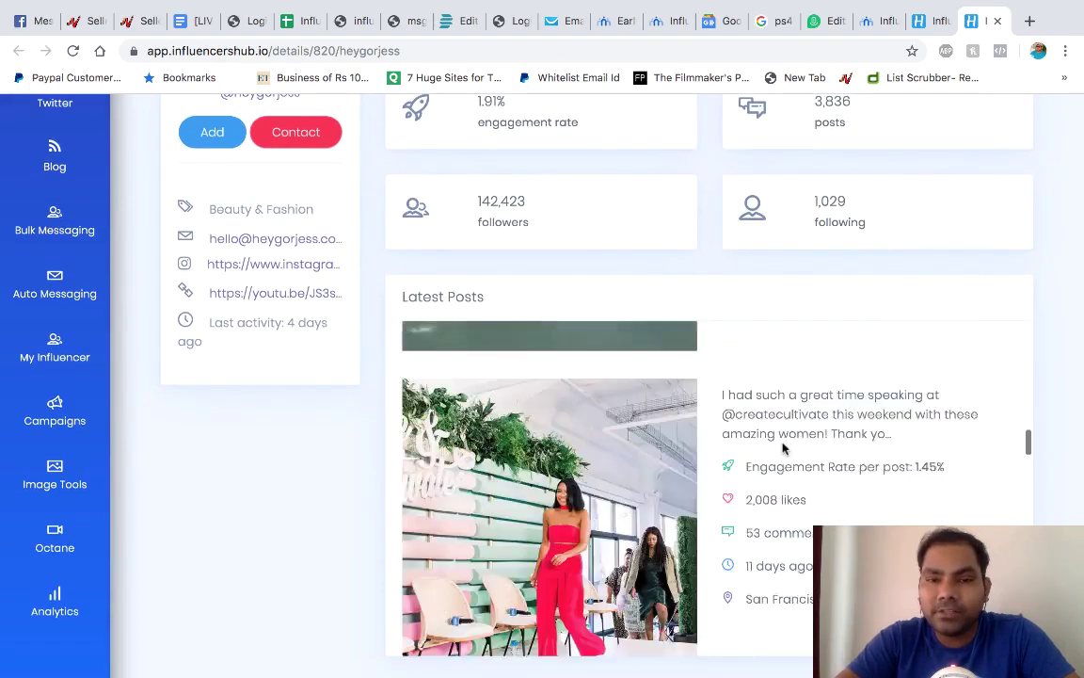
scroll(783, 449, up, 3)
scroll(795, 395, up, 3)
scroll(815, 325, up, 1)
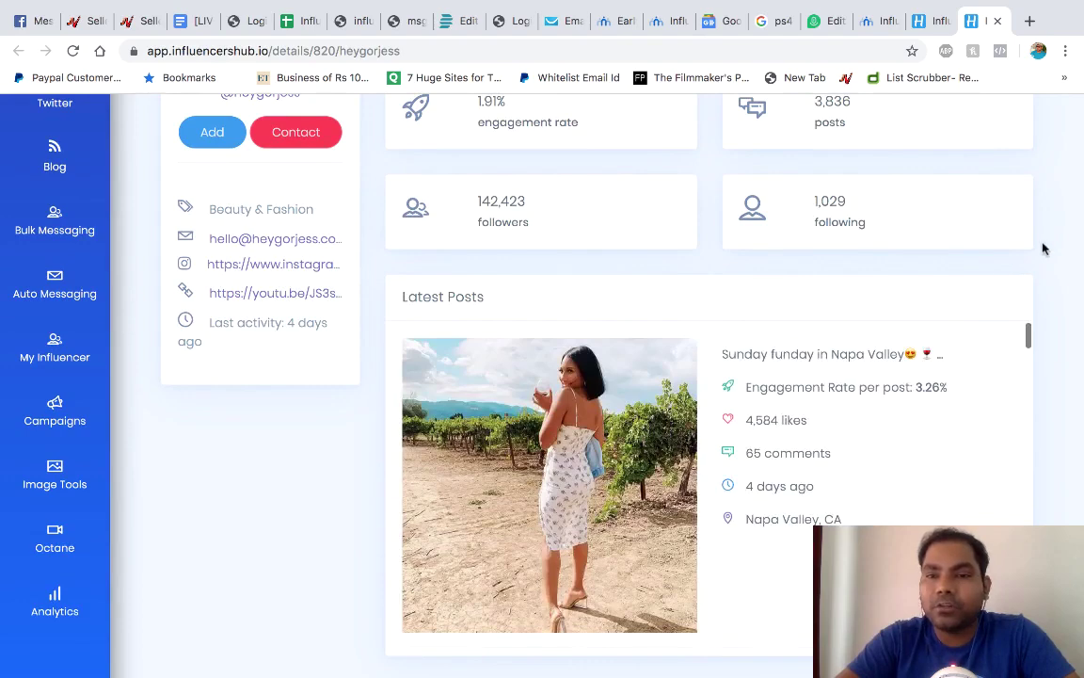
scroll(1044, 248, up, 1)
scroll(1044, 247, up, 2)
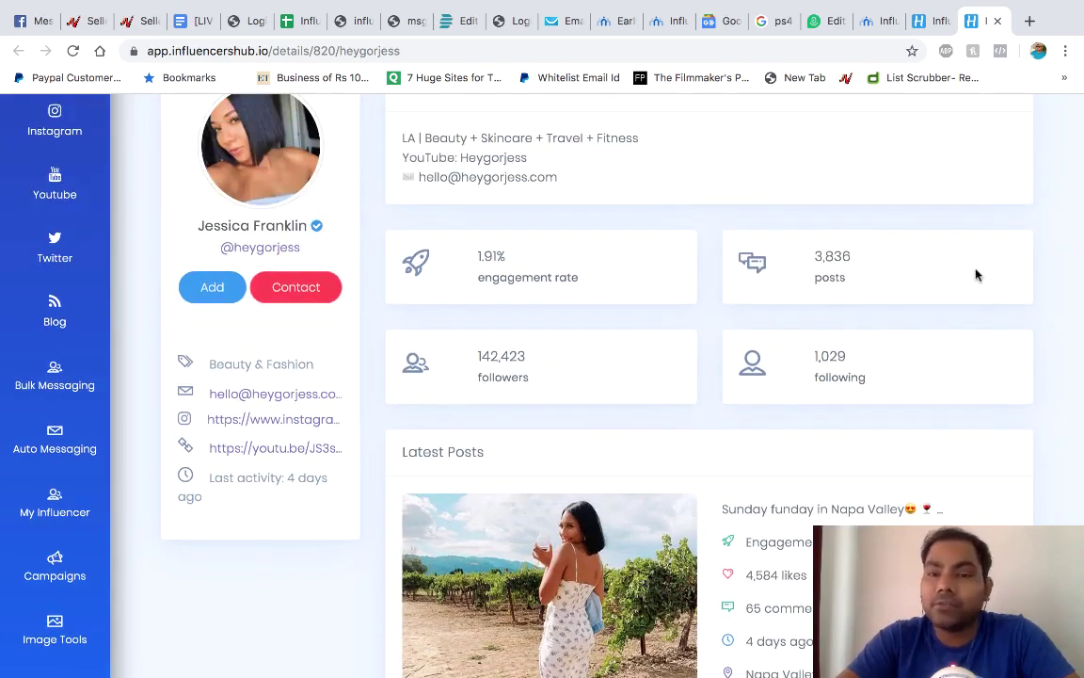
scroll(680, 285, up, 1)
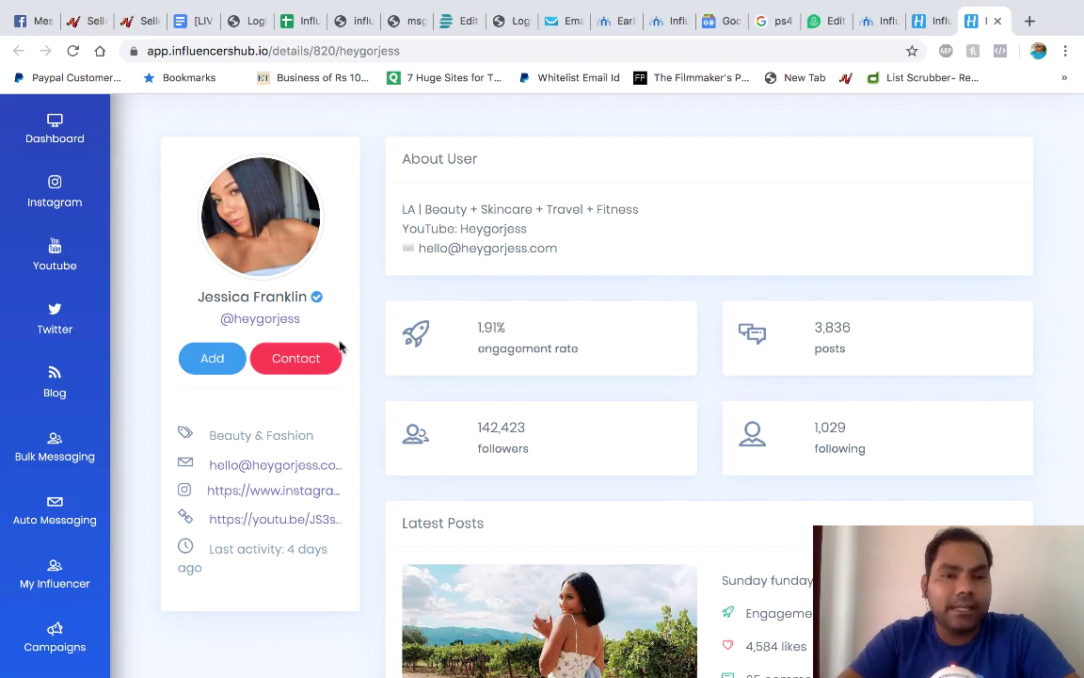
Create a new Fitness group and save the first fitness-search influencer into it.
click(219, 357)
text(Fitness)
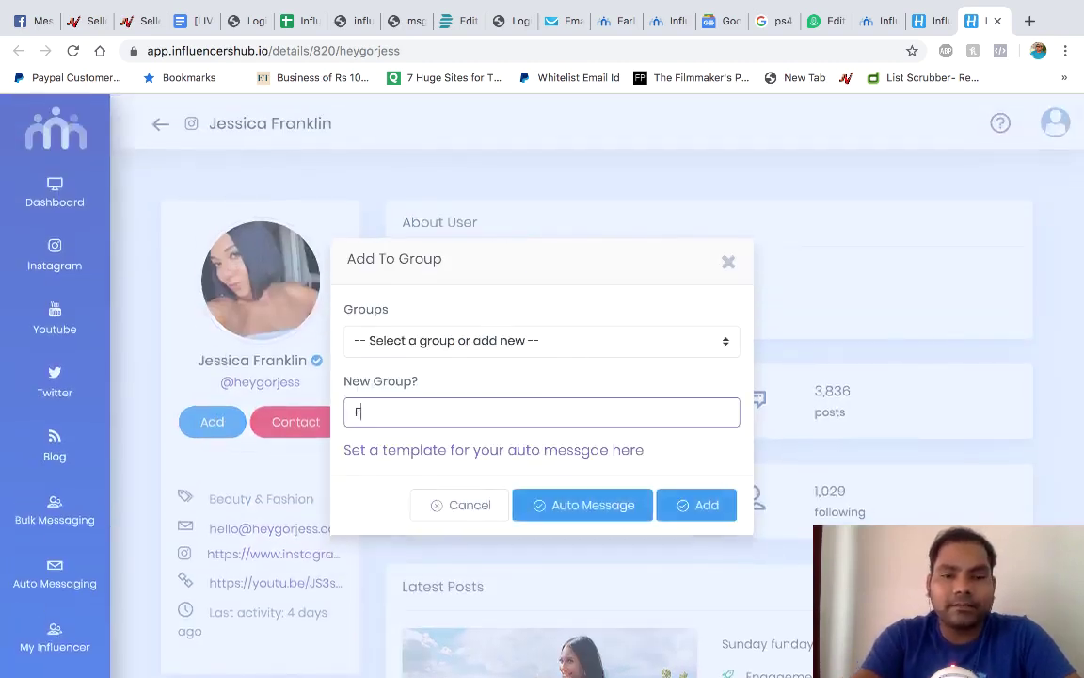
click(591, 505)
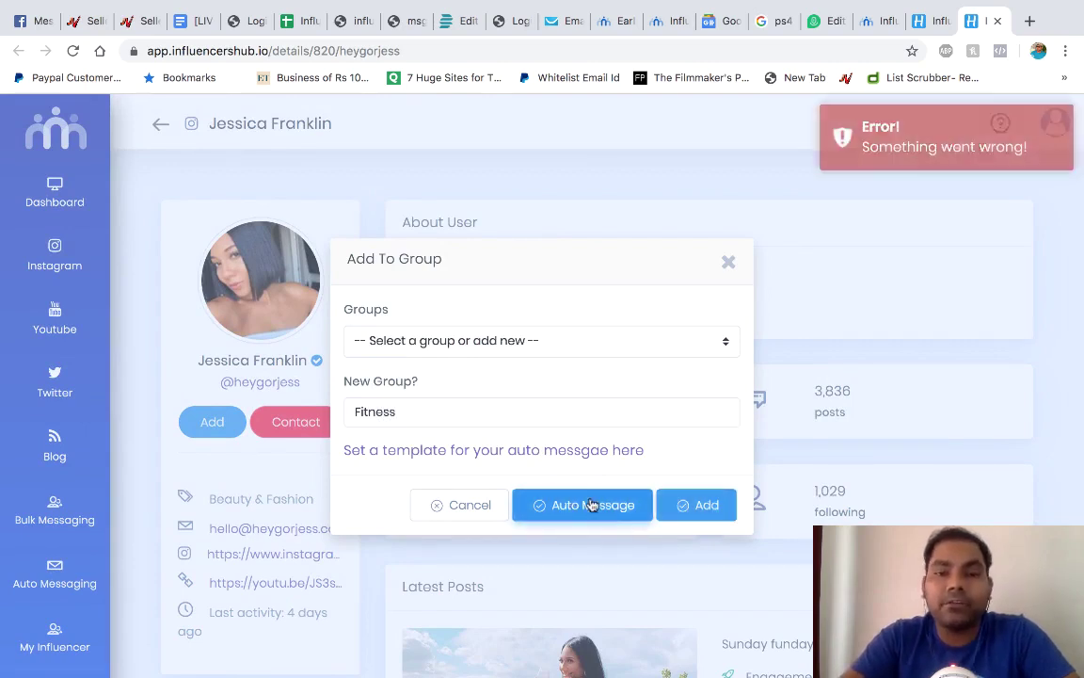
click(688, 510)
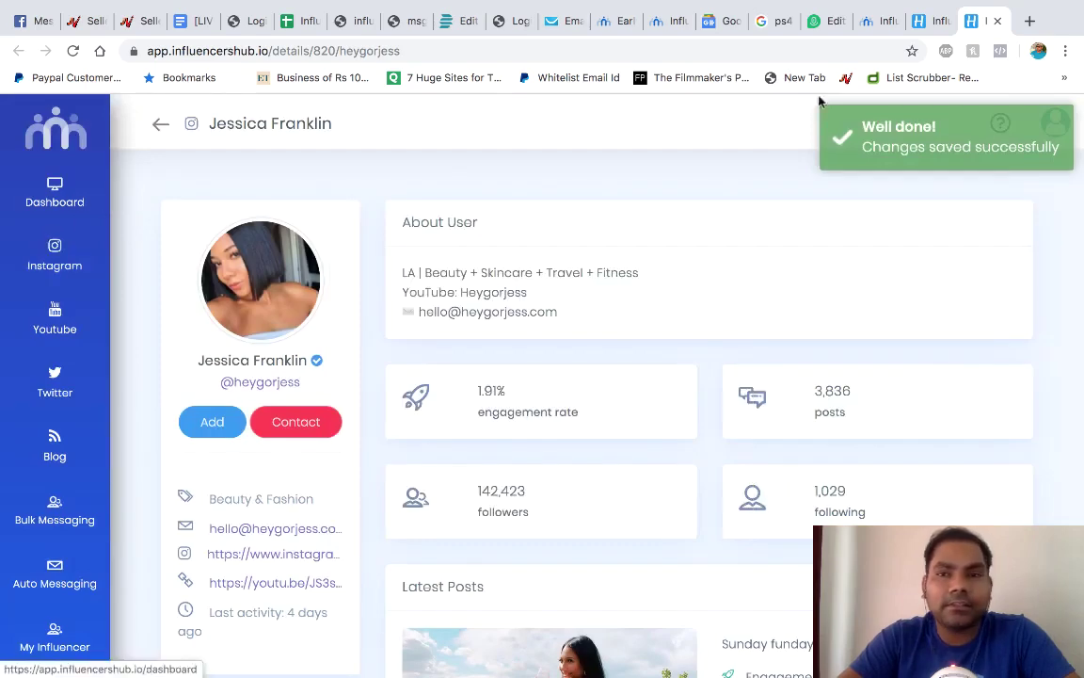
click(927, 20)
scroll(680, 416, down, 2)
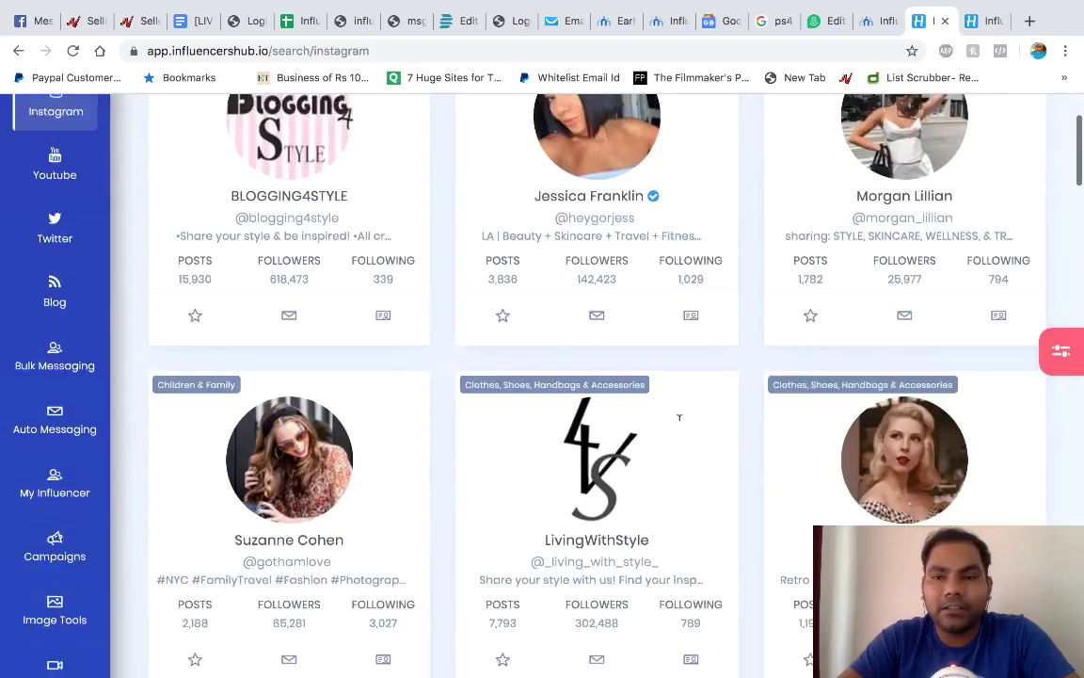
scroll(680, 418, down, 2)
Save two more influencers from the fitness results into the Fitness group.
click(805, 513)
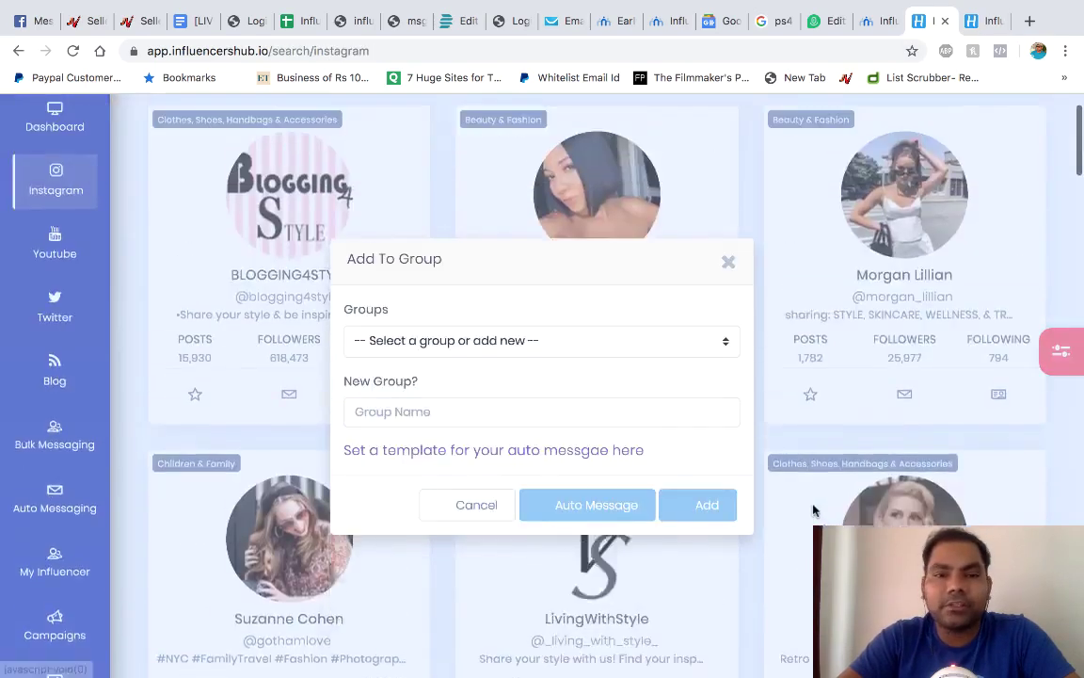
click(539, 347)
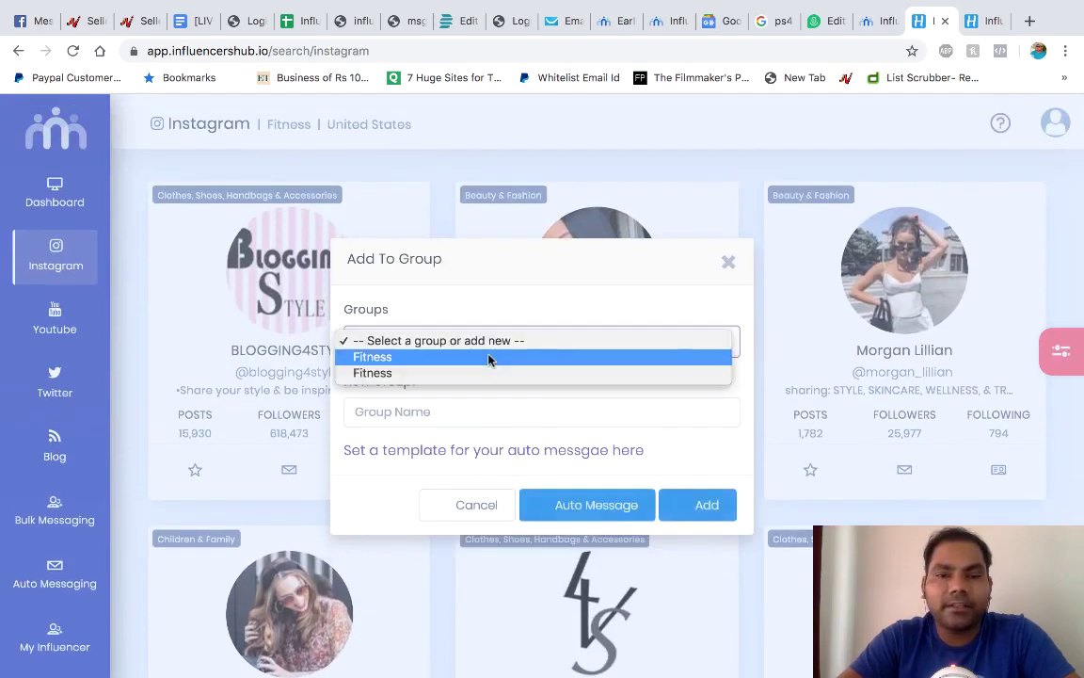
click(489, 358)
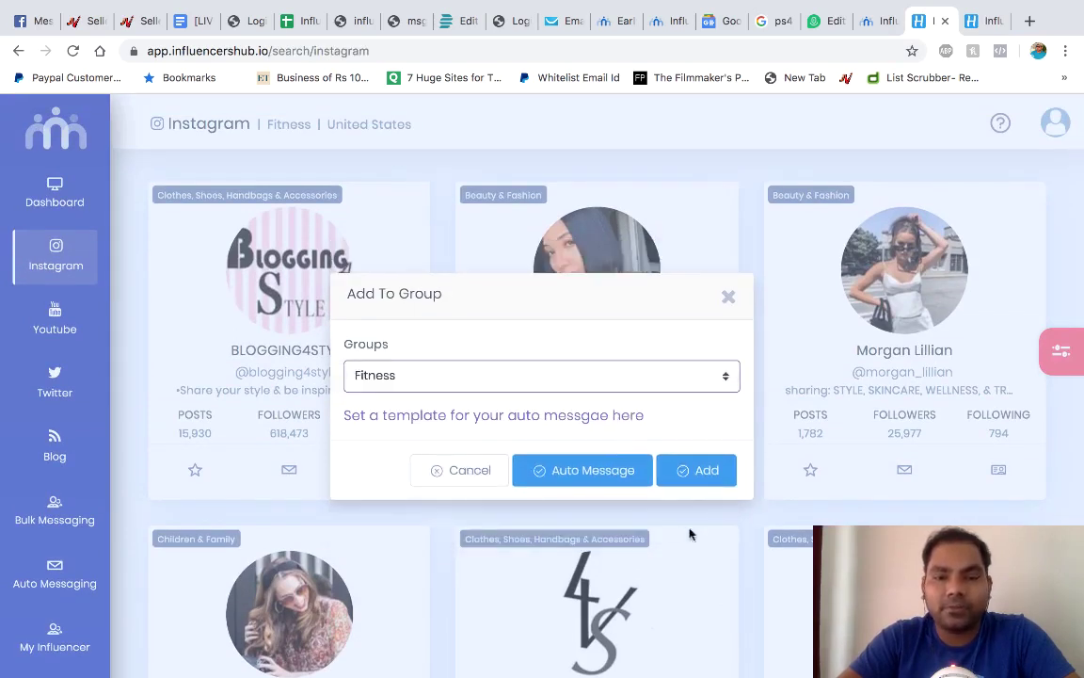
click(690, 475)
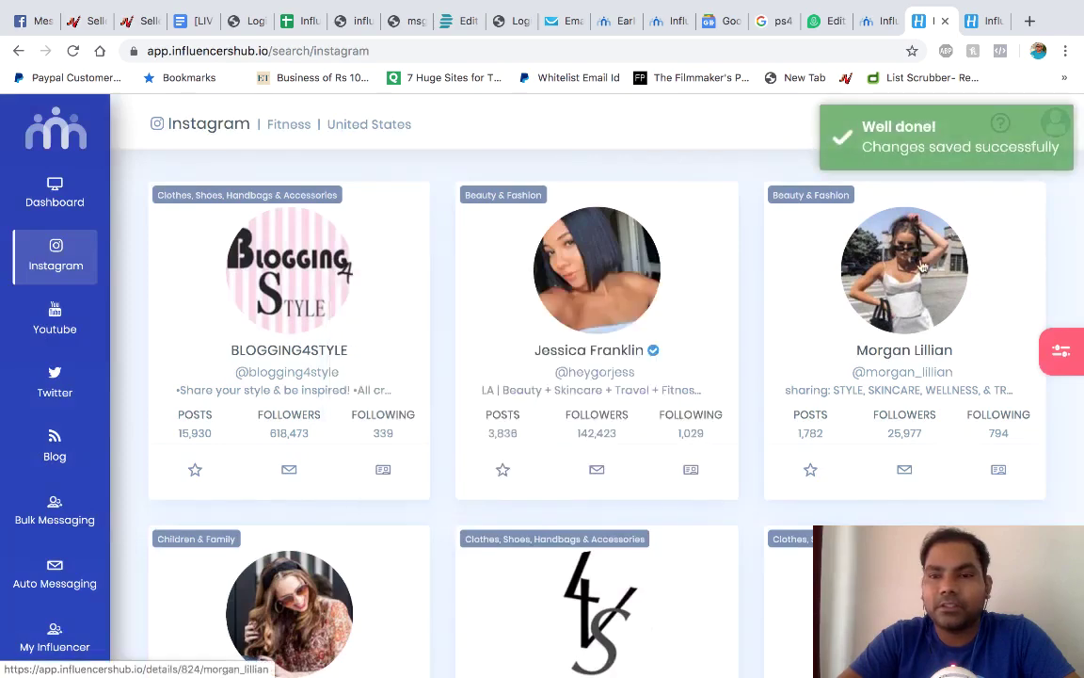
scroll(922, 268, down, 2)
scroll(932, 320, down, 2)
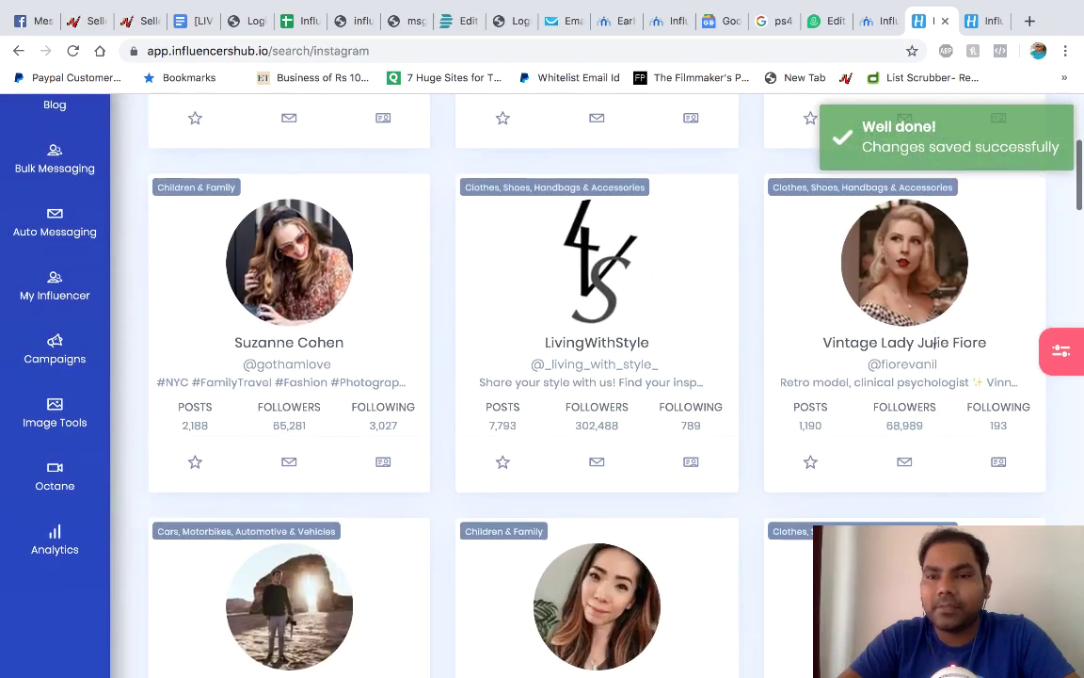
click(196, 465)
click(569, 372)
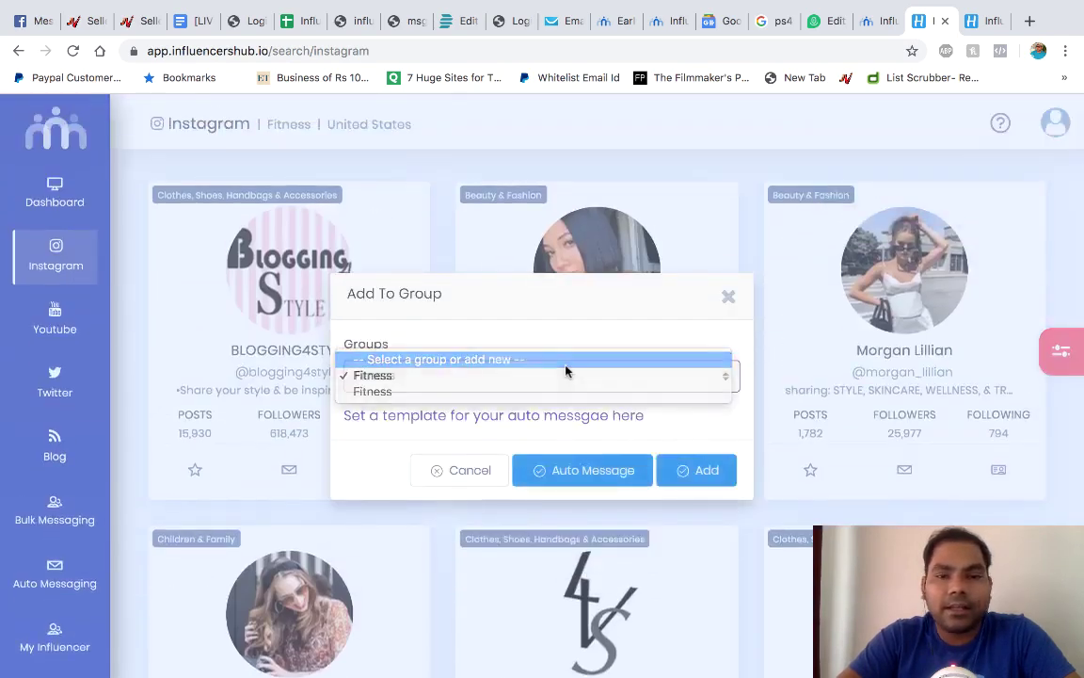
click(565, 365)
click(516, 340)
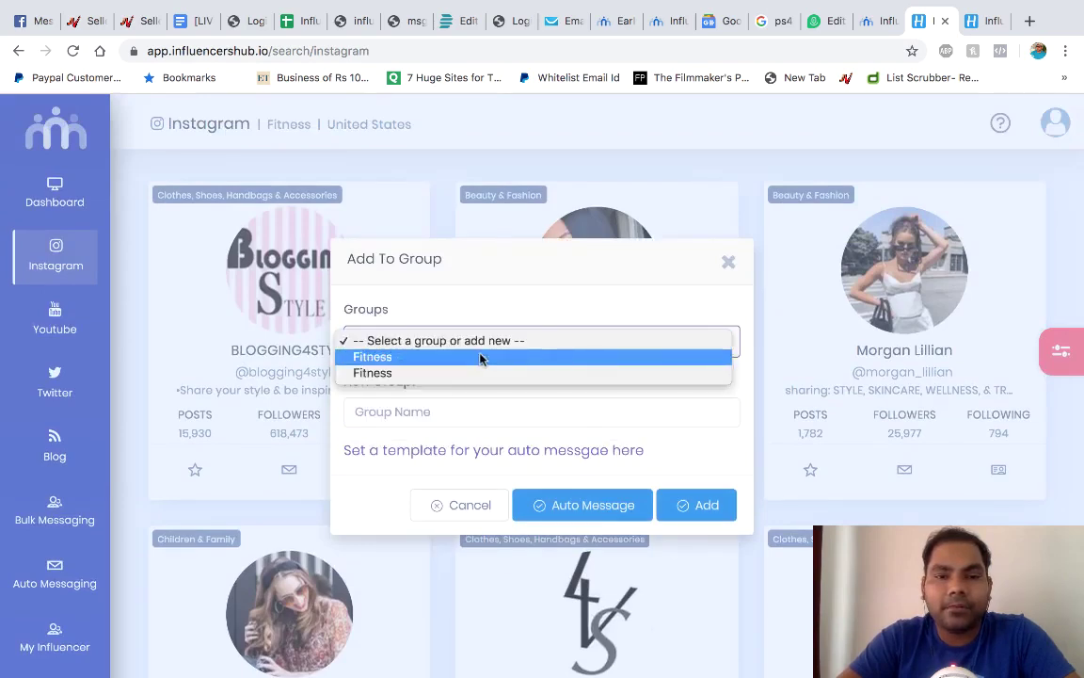
click(516, 355)
click(682, 470)
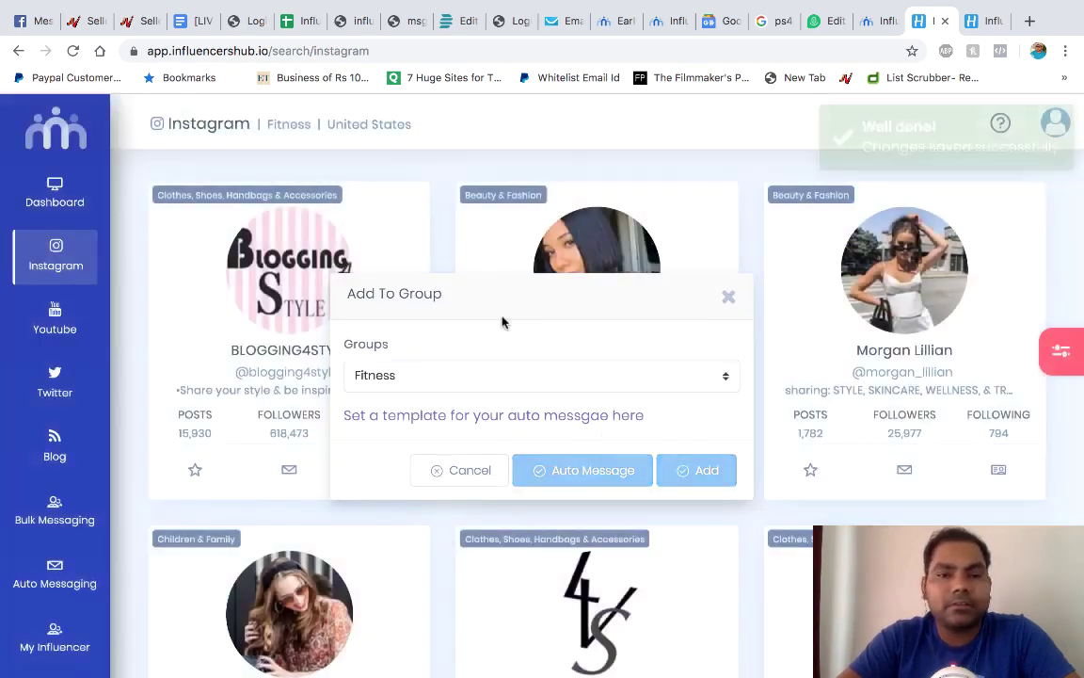
Scroll further down and add one more influencer to the Fitness group.
scroll(466, 464, down, 5)
scroll(466, 464, down, 3)
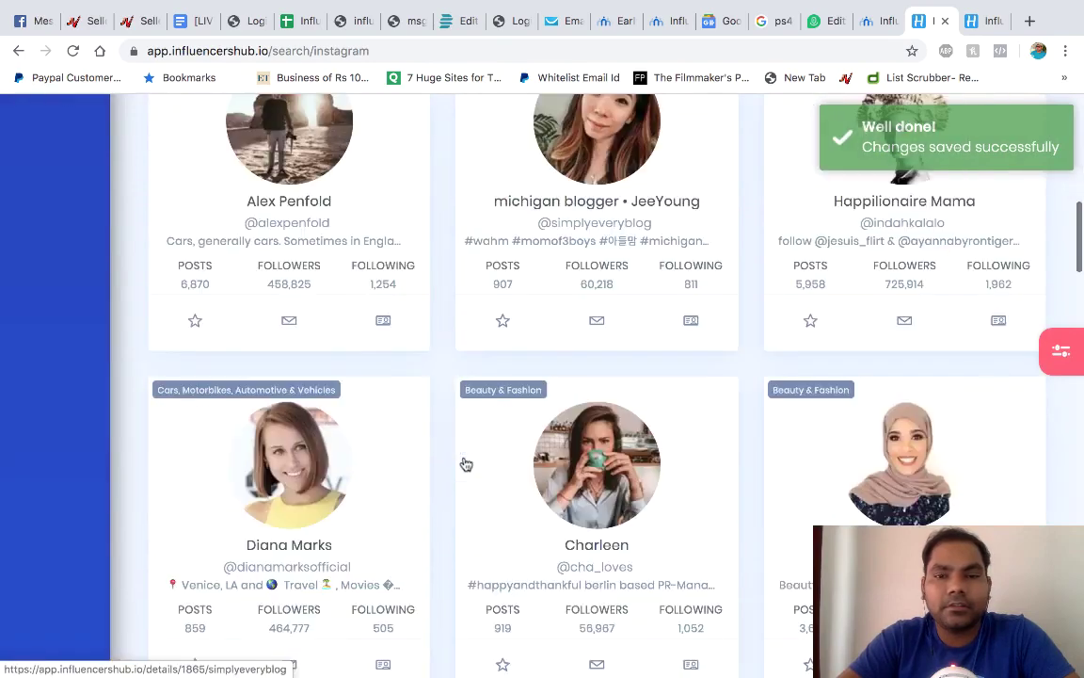
scroll(466, 464, down, 2)
scroll(464, 464, down, 3)
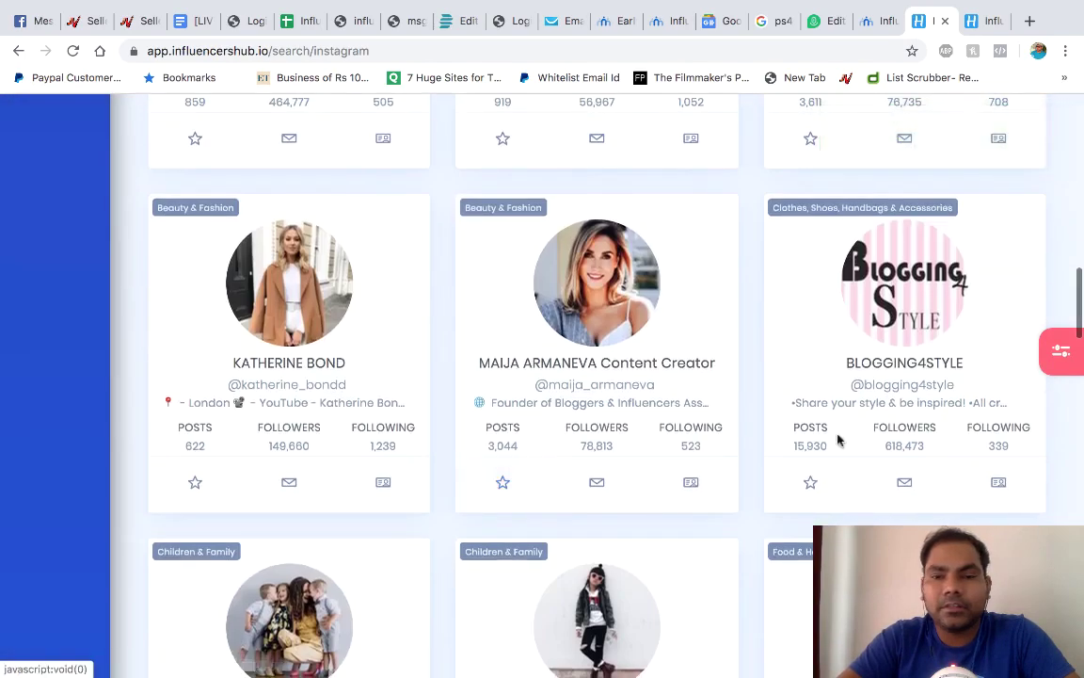
click(813, 487)
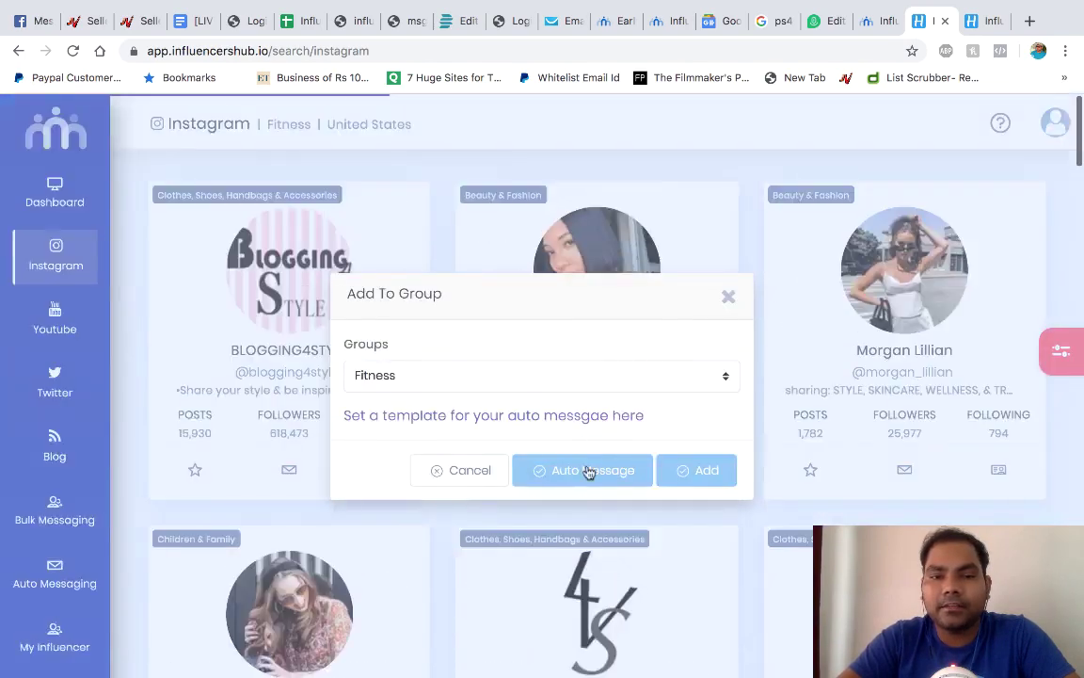
click(708, 472)
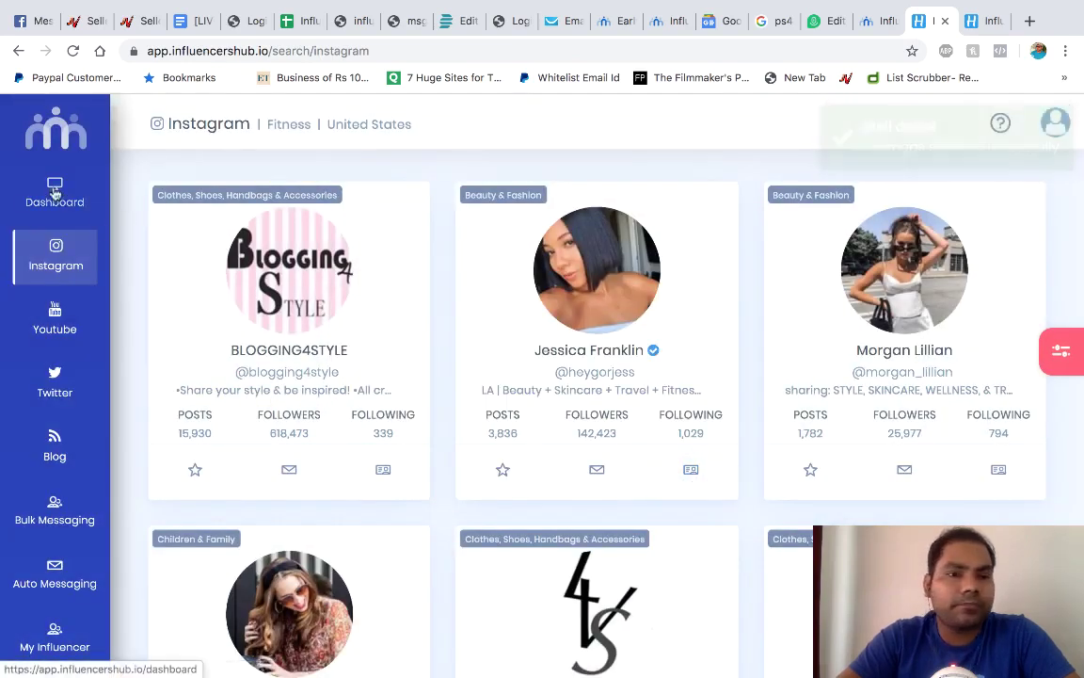
On YouTube, filter by keyword 'fitness', Australia, 1,000–100,000 subscribers and Has email, then search.
click(52, 321)
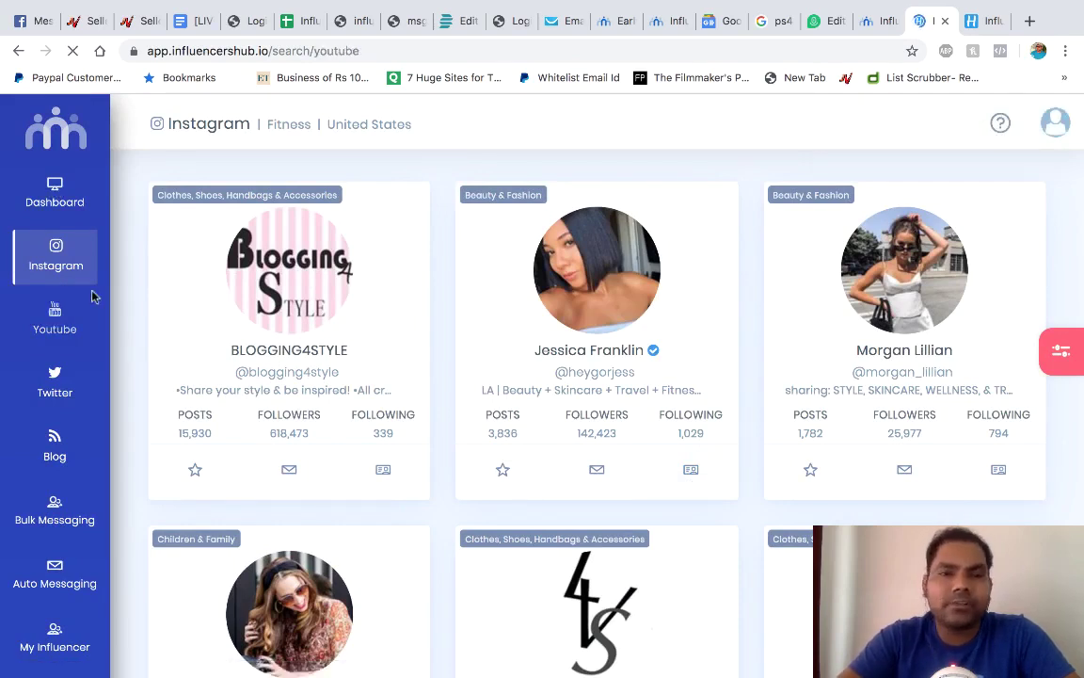
click(994, 20)
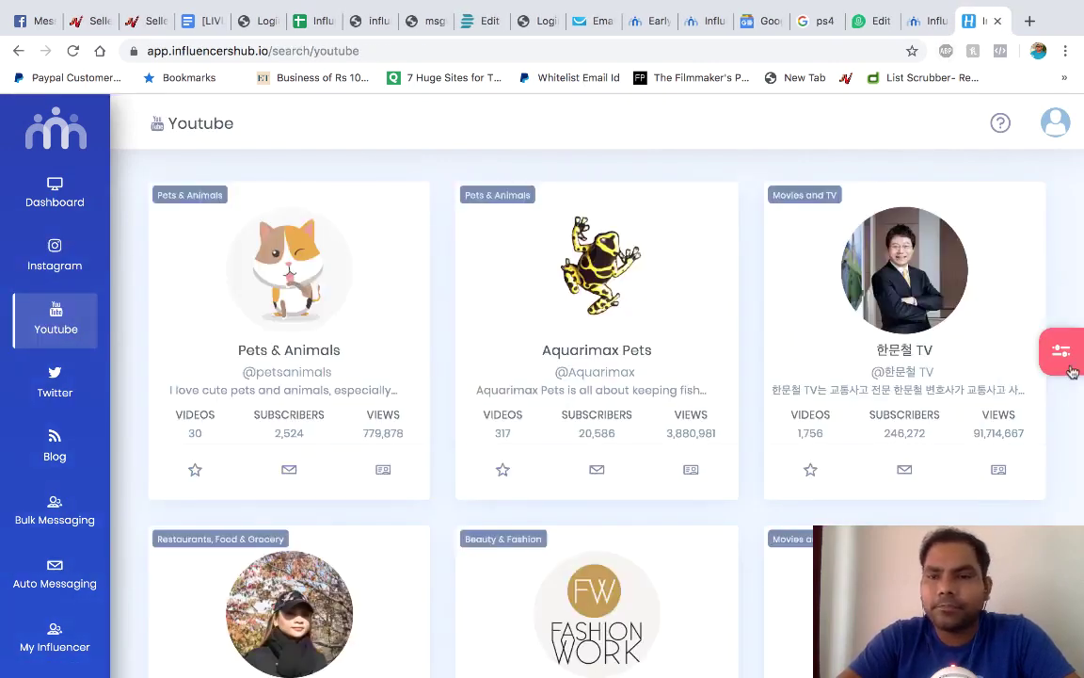
click(1061, 349)
click(889, 206)
text(fi)
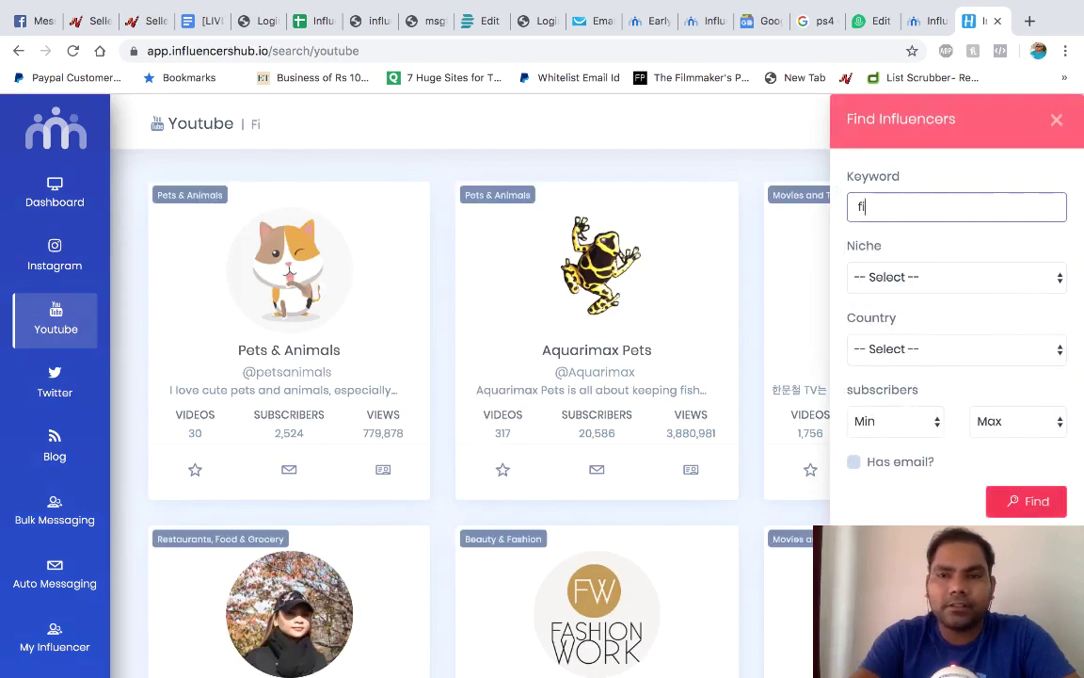
text(tness)
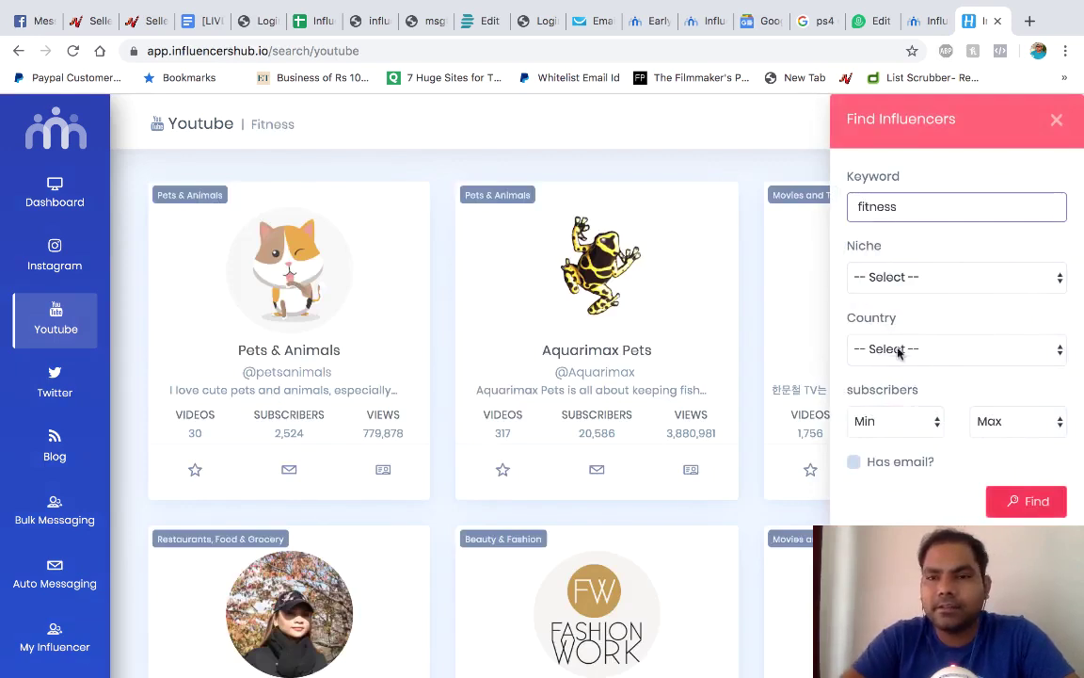
click(899, 351)
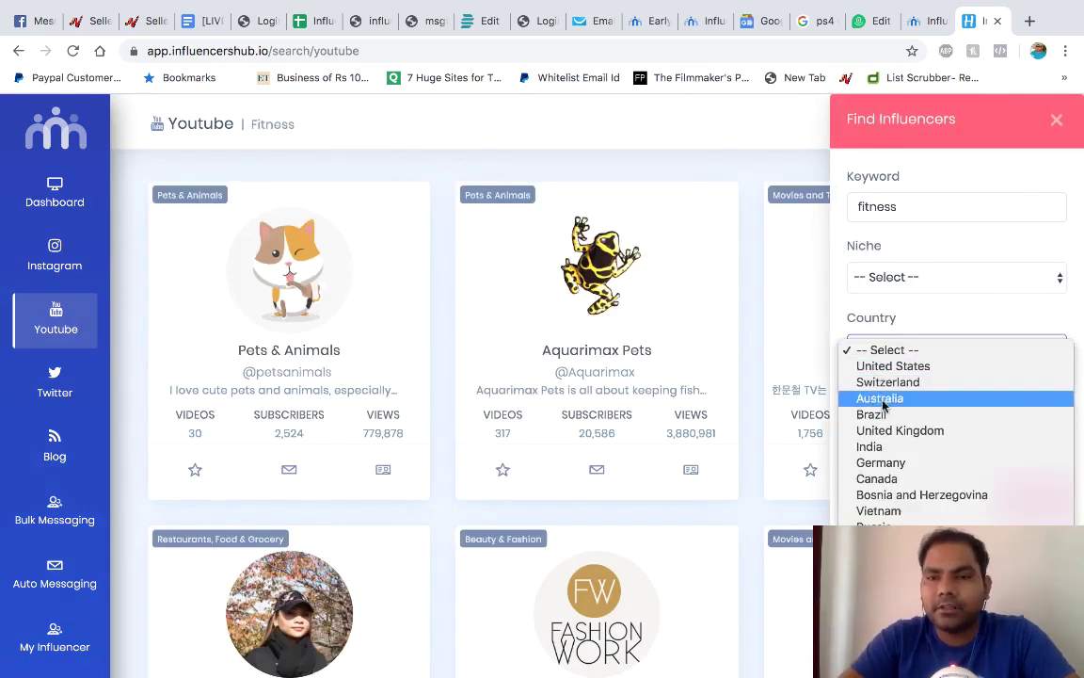
click(882, 400)
click(932, 423)
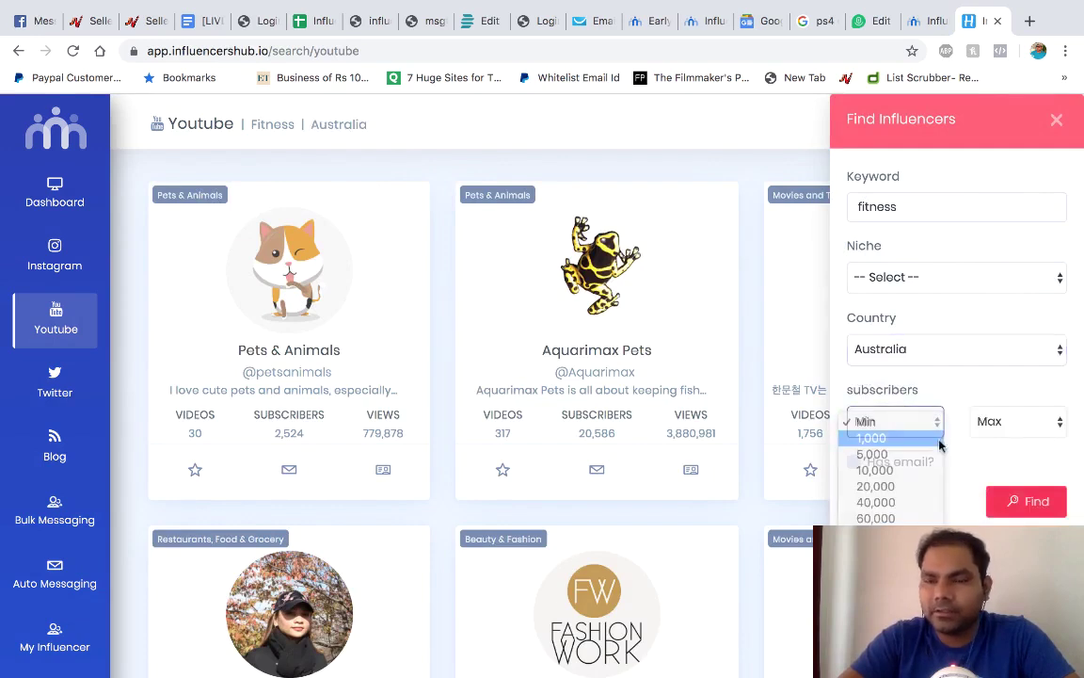
click(939, 439)
click(998, 423)
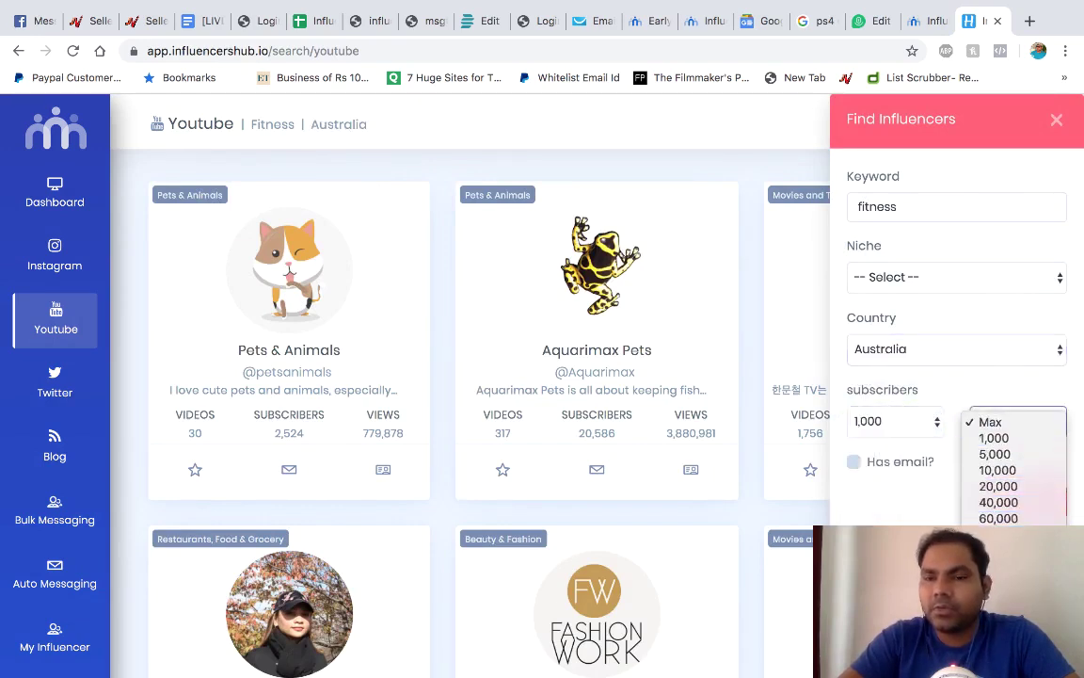
click(1003, 534)
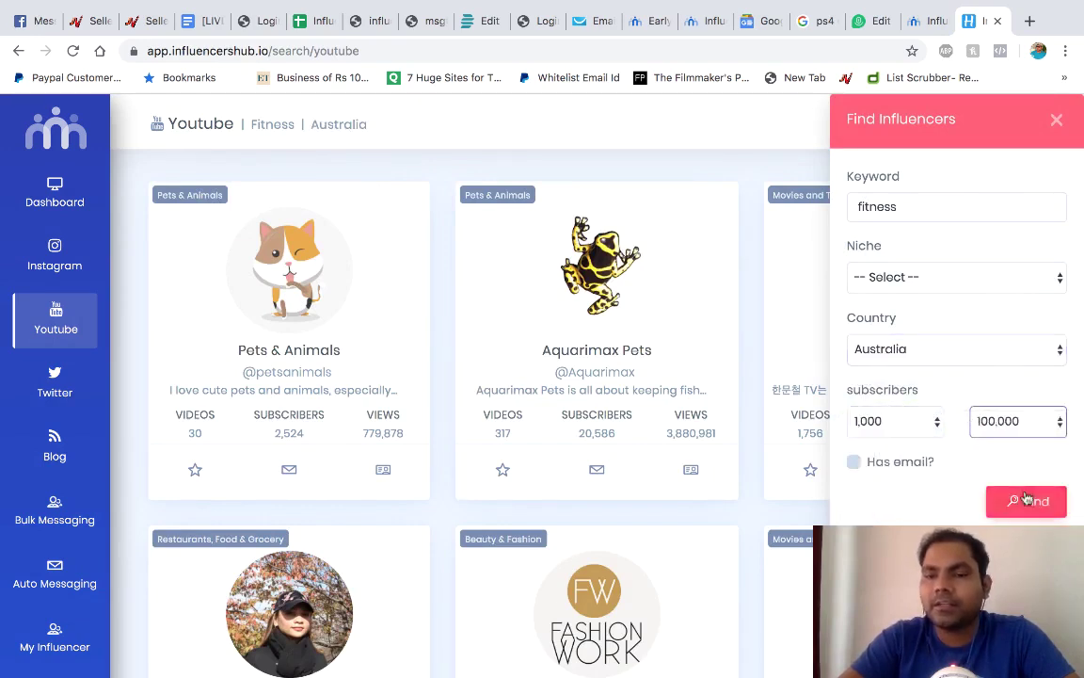
click(890, 463)
click(1012, 504)
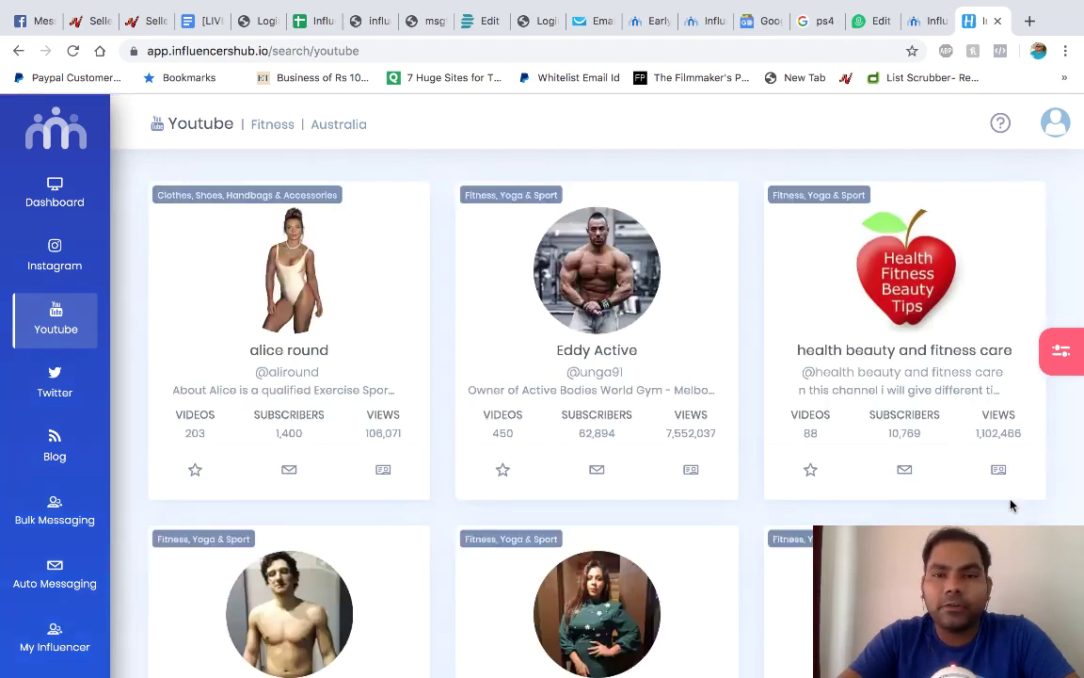
Save the Eddy Active channel to the Fitness group, then open its channel profile.
click(503, 471)
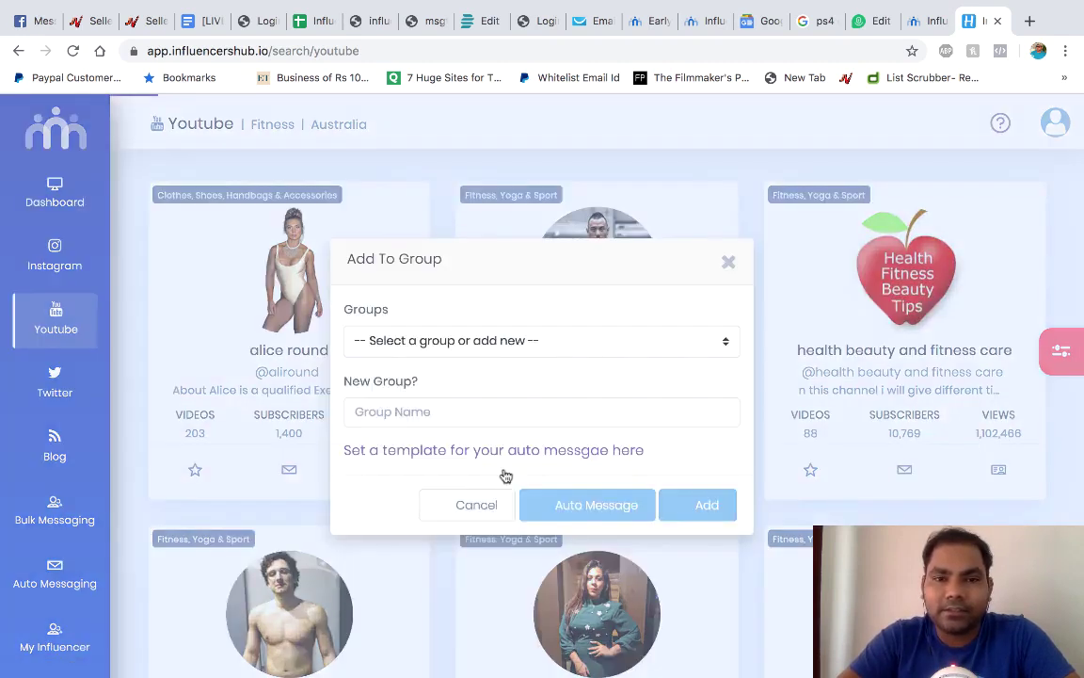
click(549, 350)
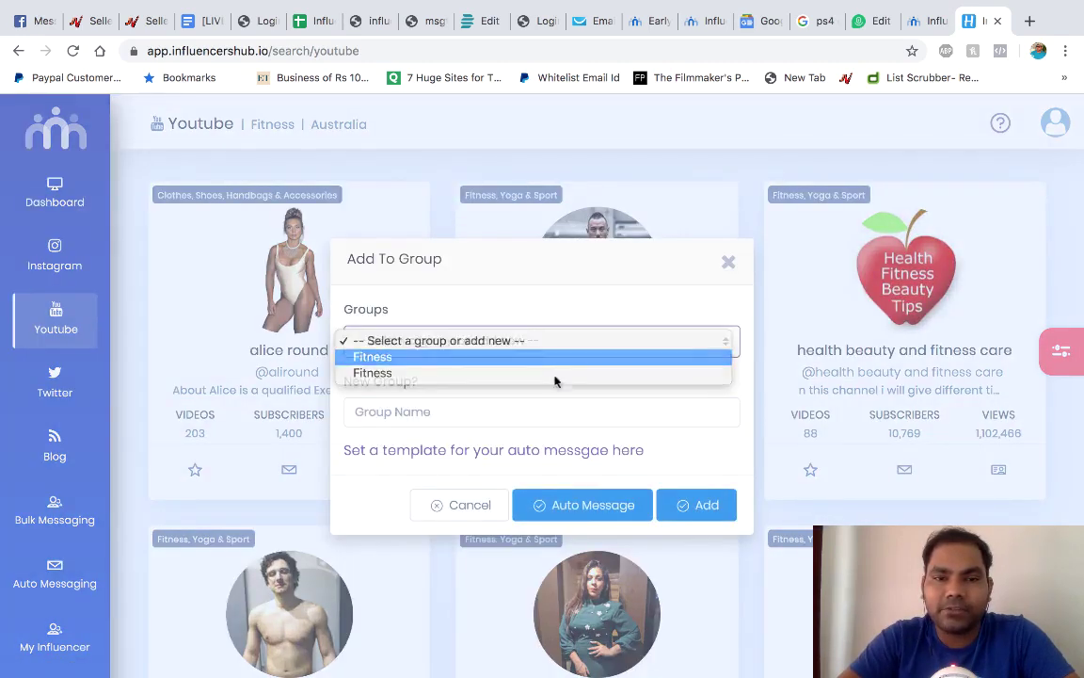
click(555, 369)
click(694, 471)
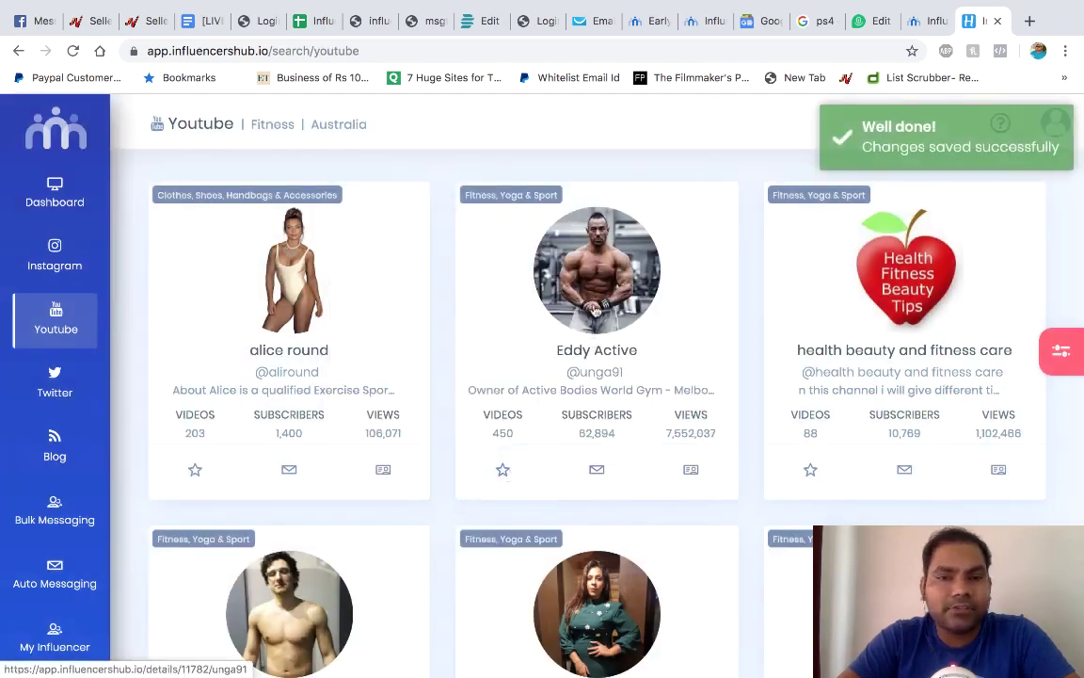
click(593, 298)
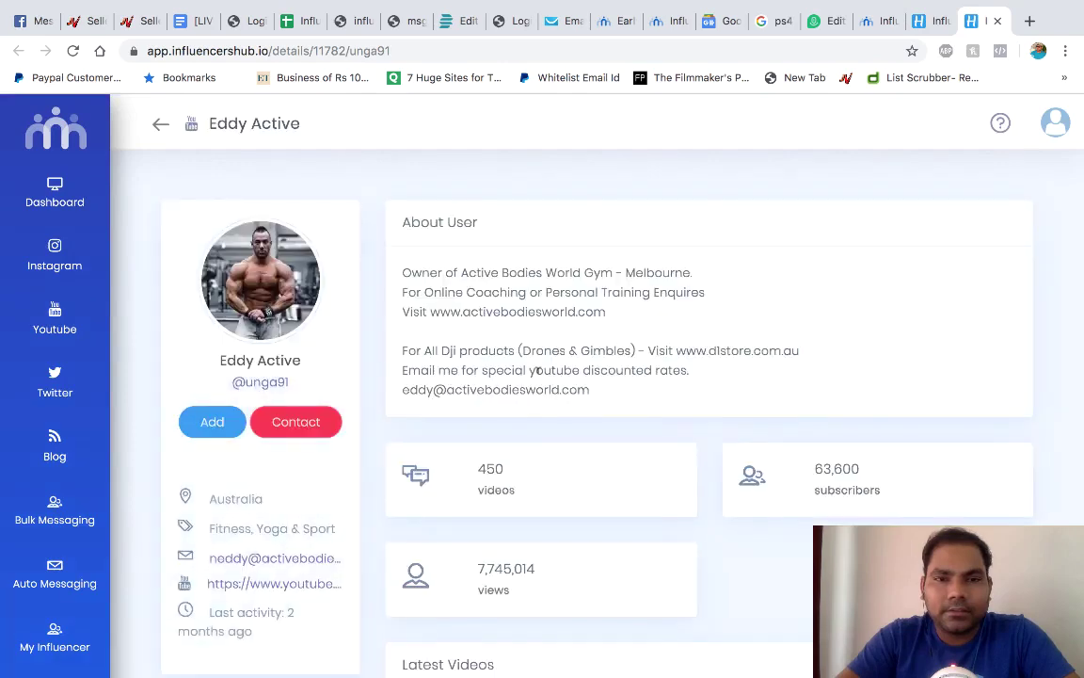
scroll(538, 488, down, 1)
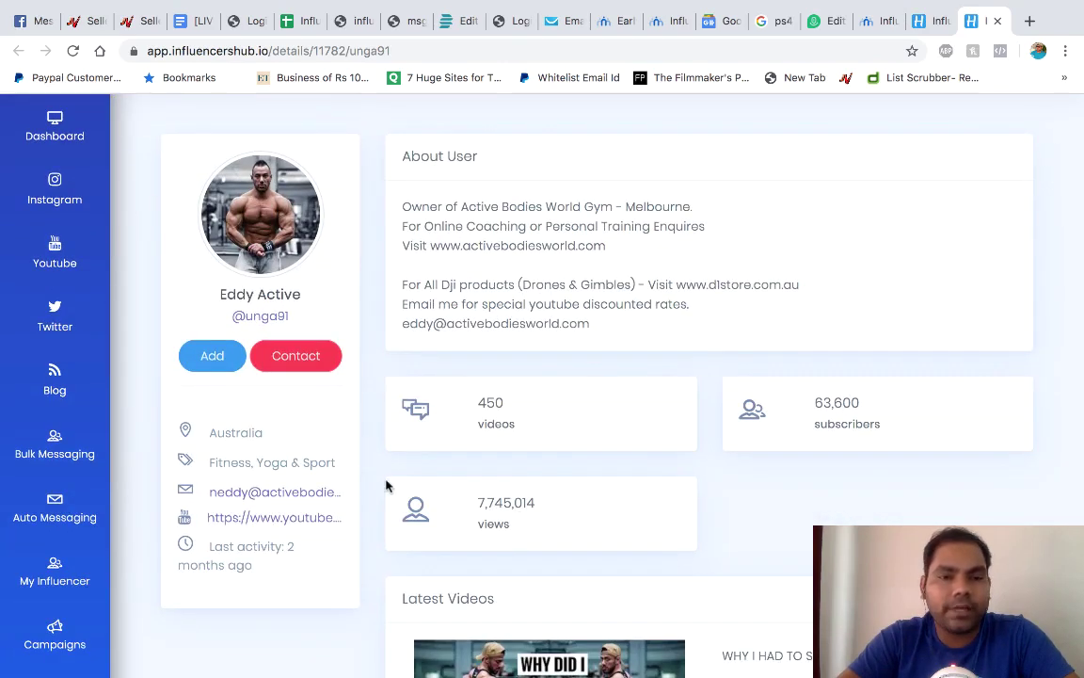
scroll(576, 402, down, 2)
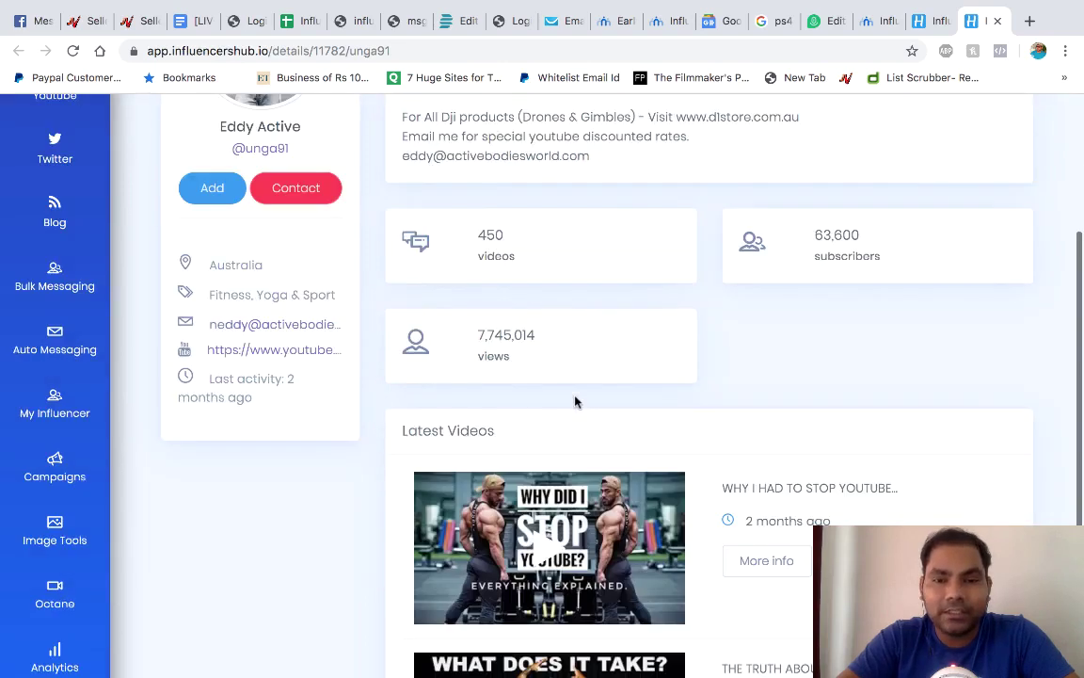
scroll(576, 401, up, 3)
Save the second Australian YouTube fitness channel to the Fitness group and close the extra profile tab.
key(alt+Left)
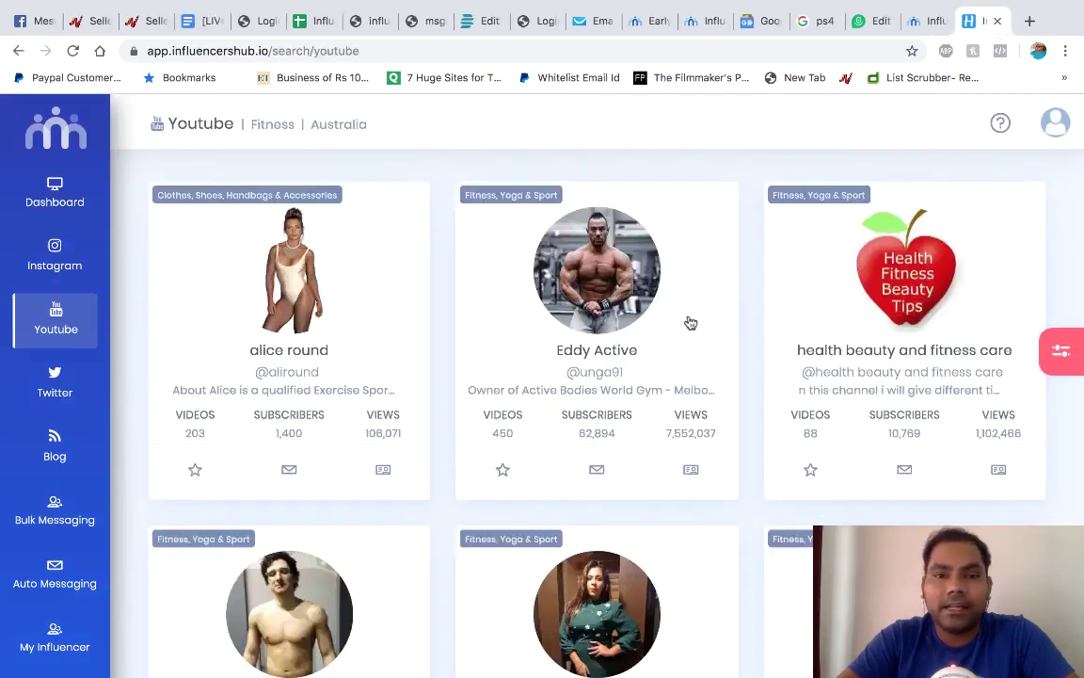
scroll(736, 464, down, 6)
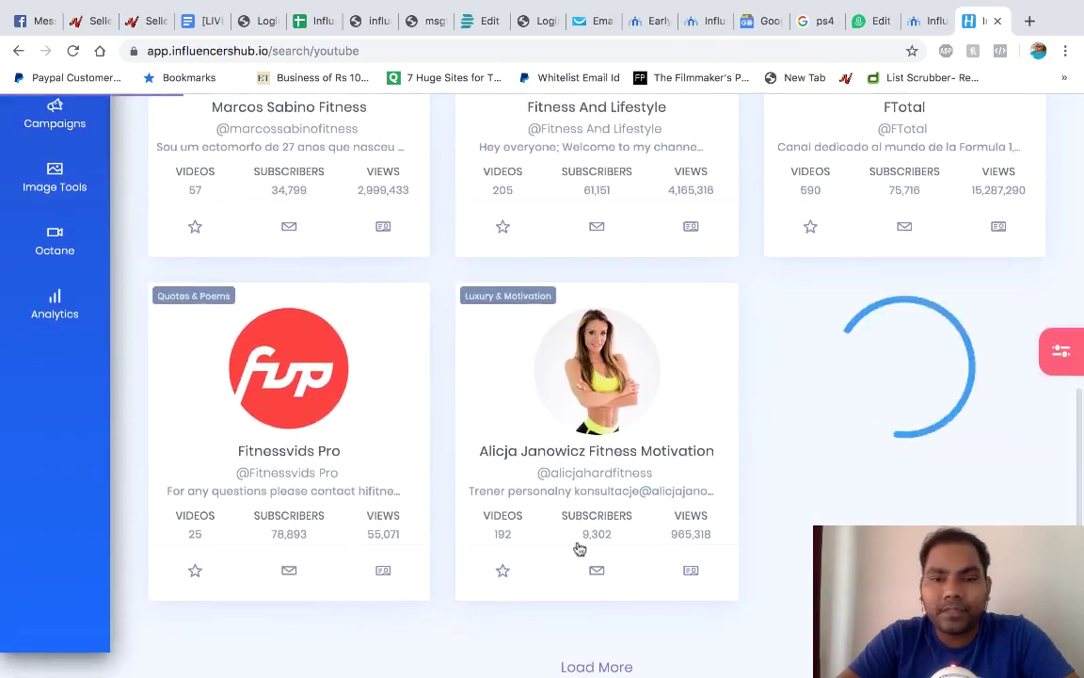
click(503, 570)
click(585, 375)
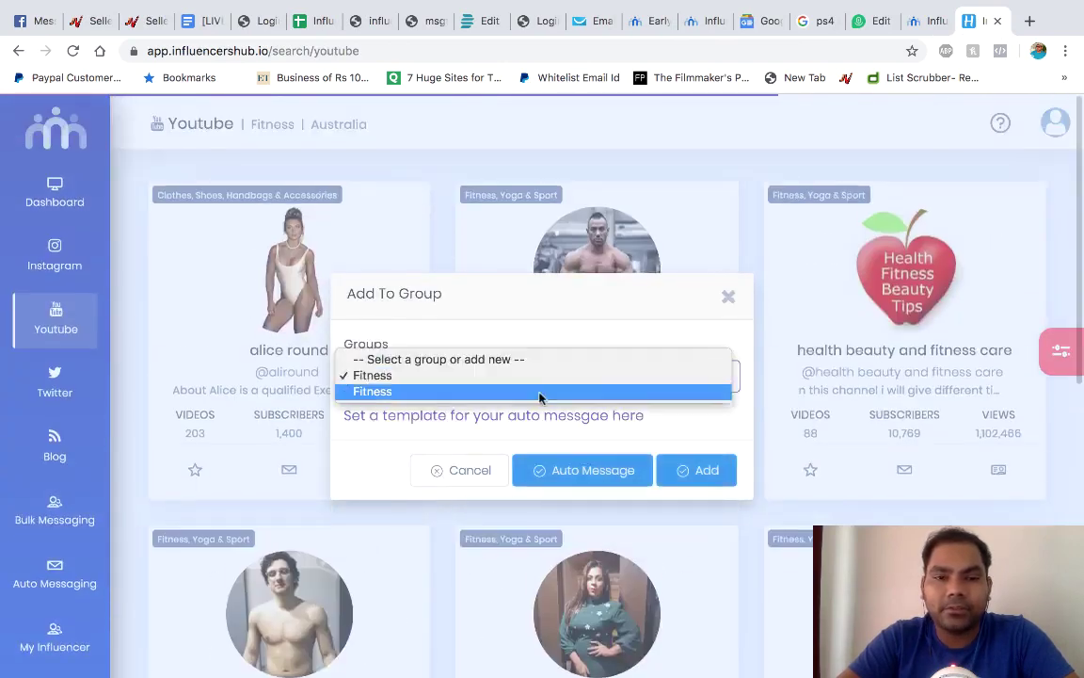
click(540, 378)
click(707, 477)
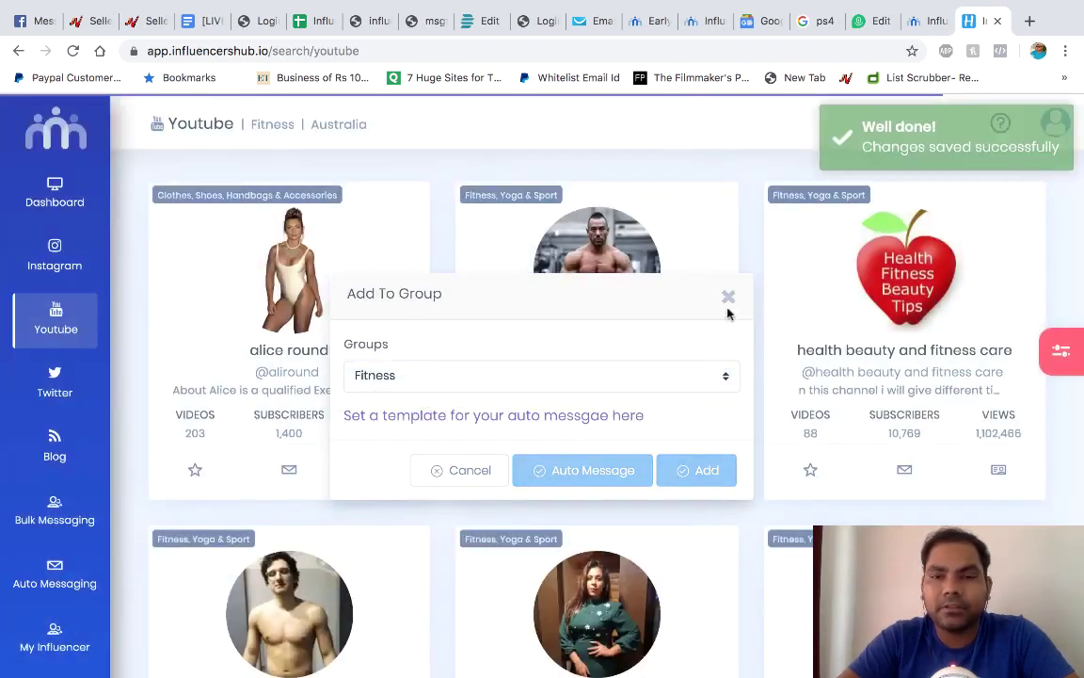
click(727, 297)
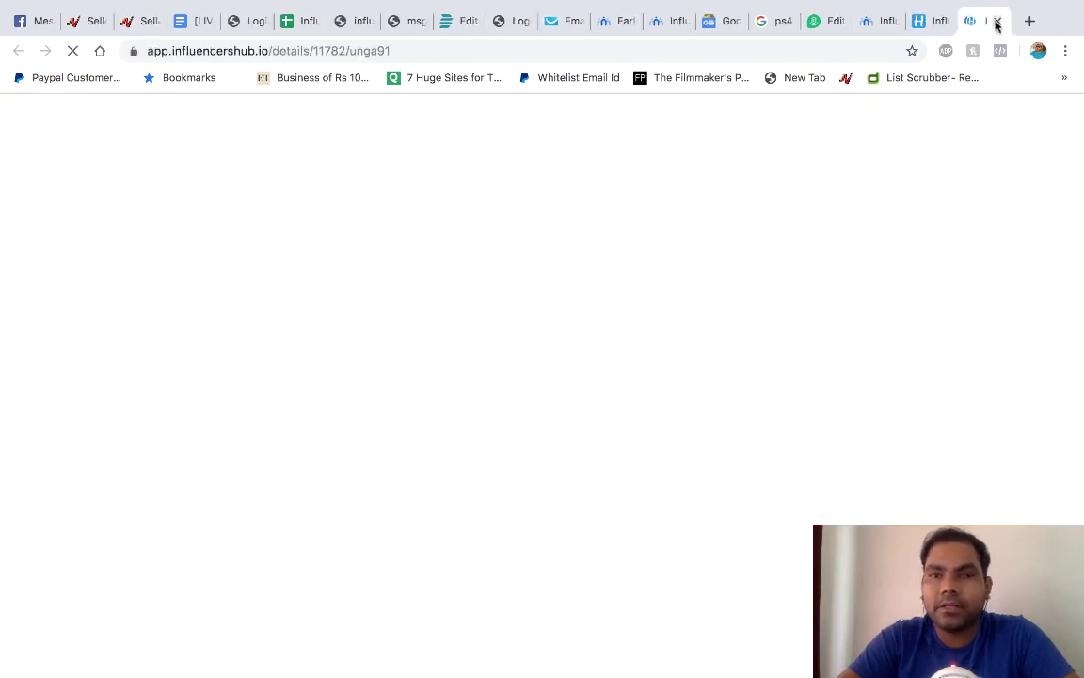
click(997, 21)
scroll(49, 455, down, 2)
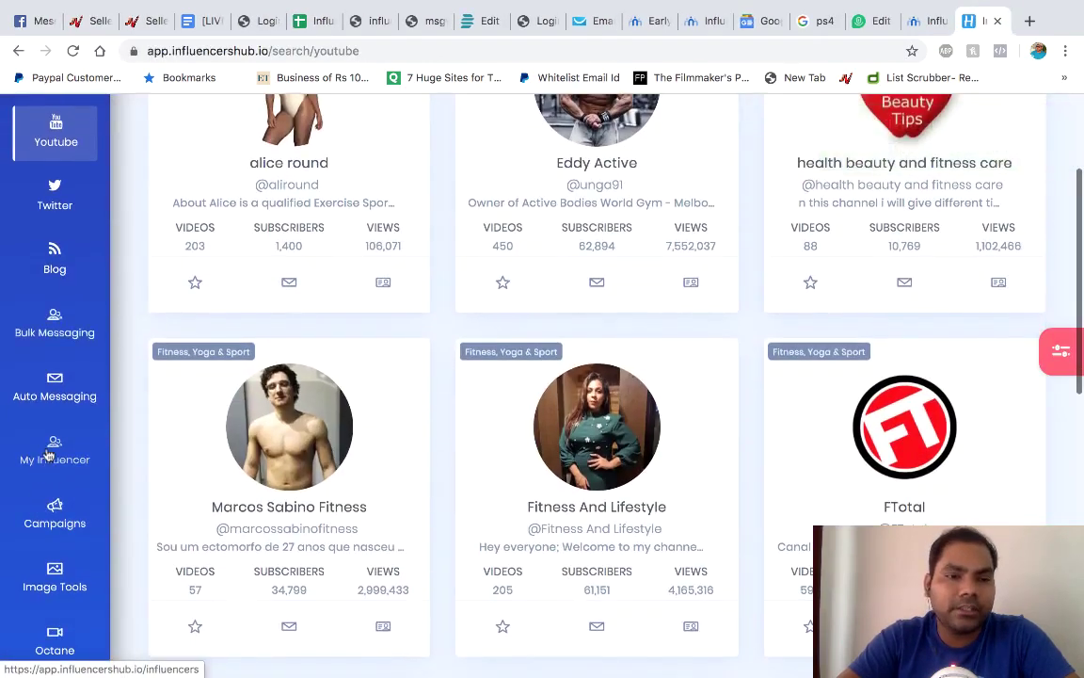
Filter My Influencer to the Fitness group, listing Instagram profiles and both saved YouTube channels.
click(49, 456)
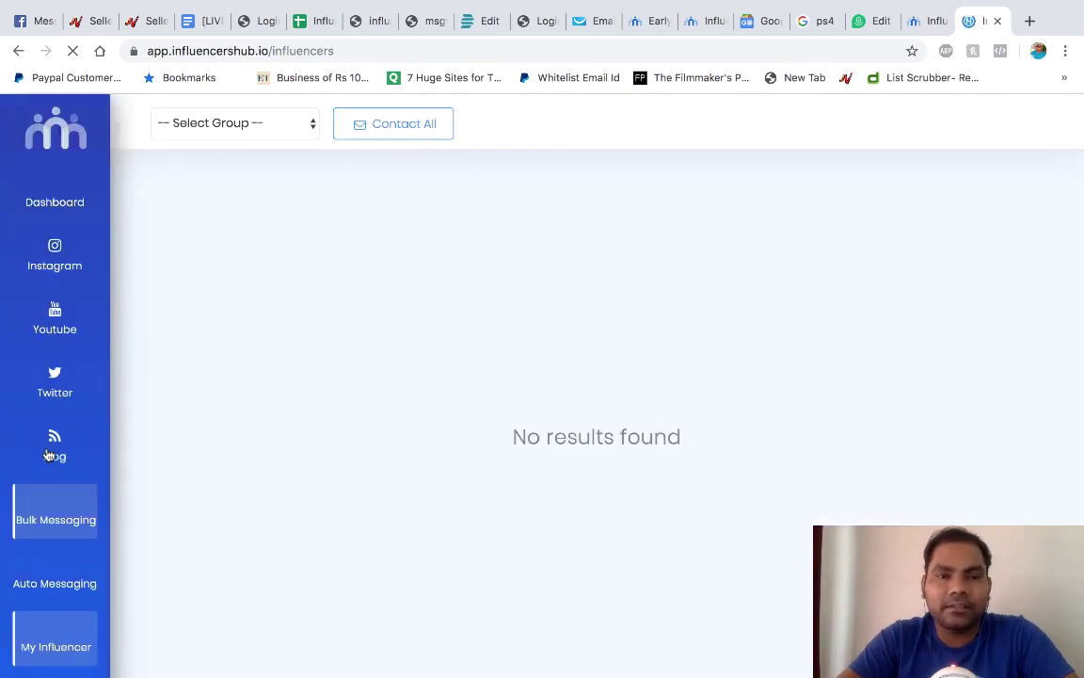
click(291, 124)
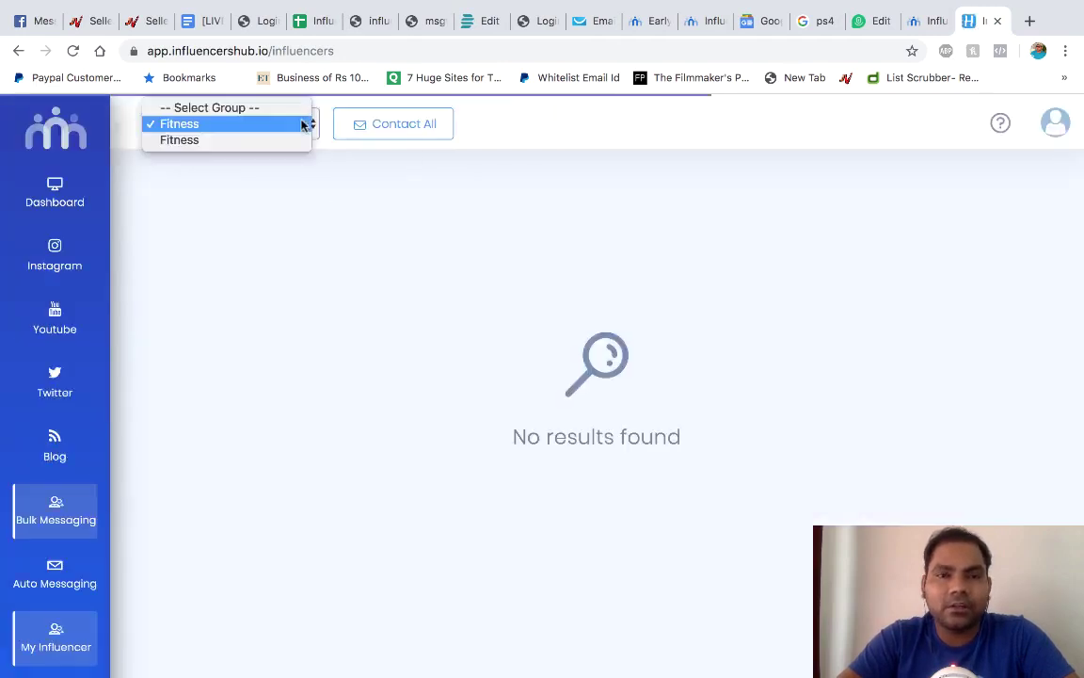
click(267, 131)
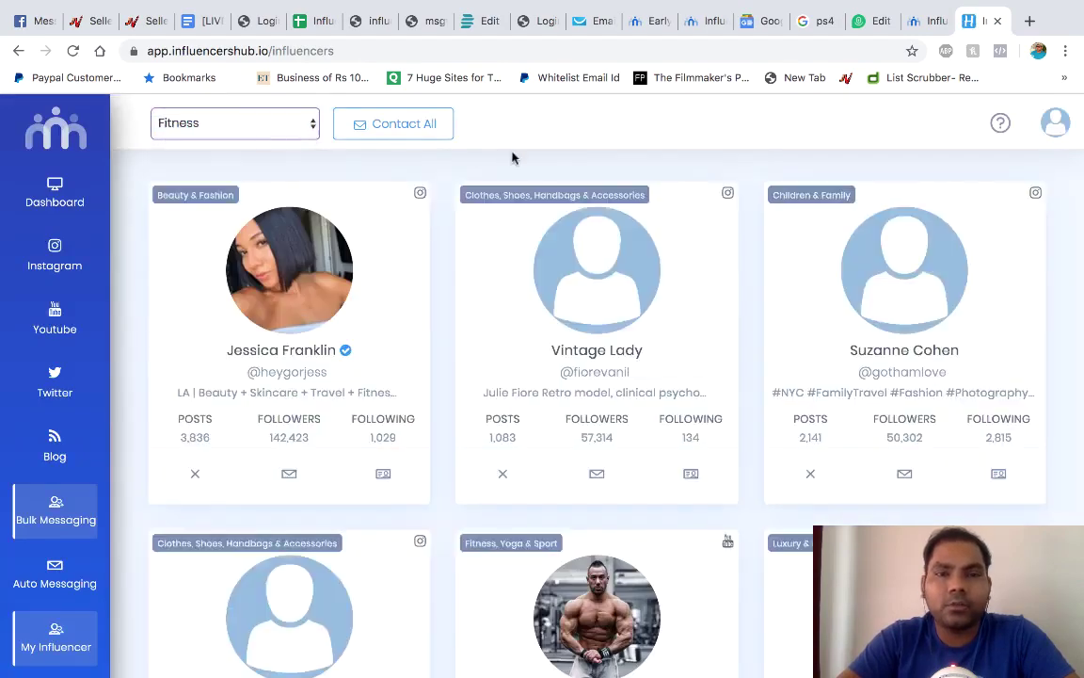
scroll(791, 283, down, 3)
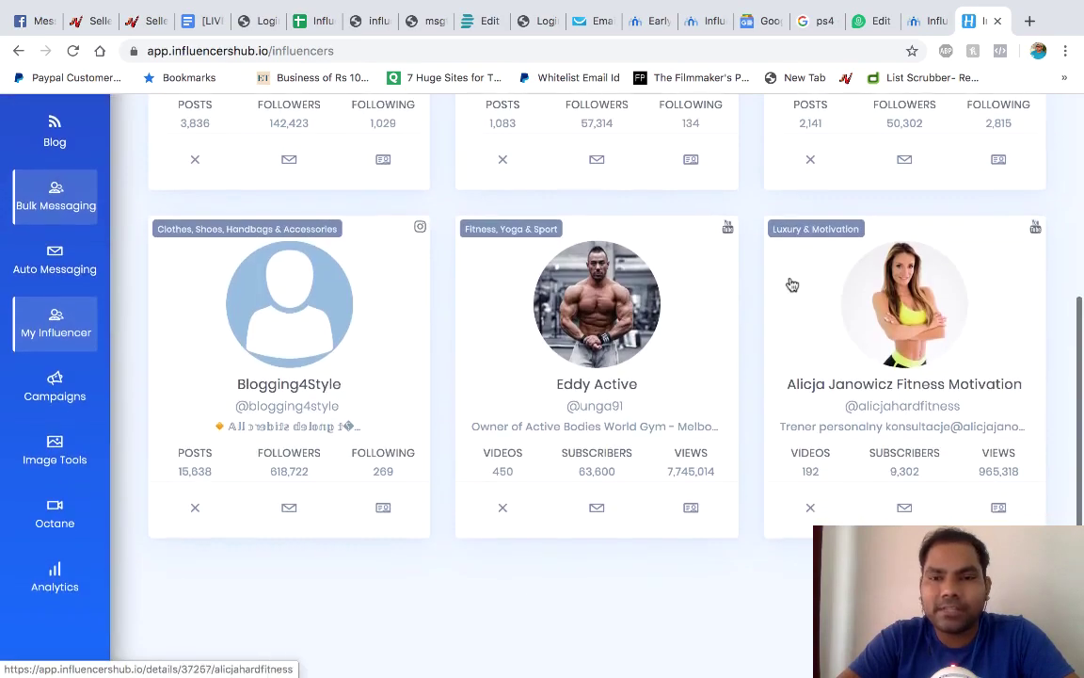
scroll(790, 283, up, 2)
scroll(791, 283, up, 2)
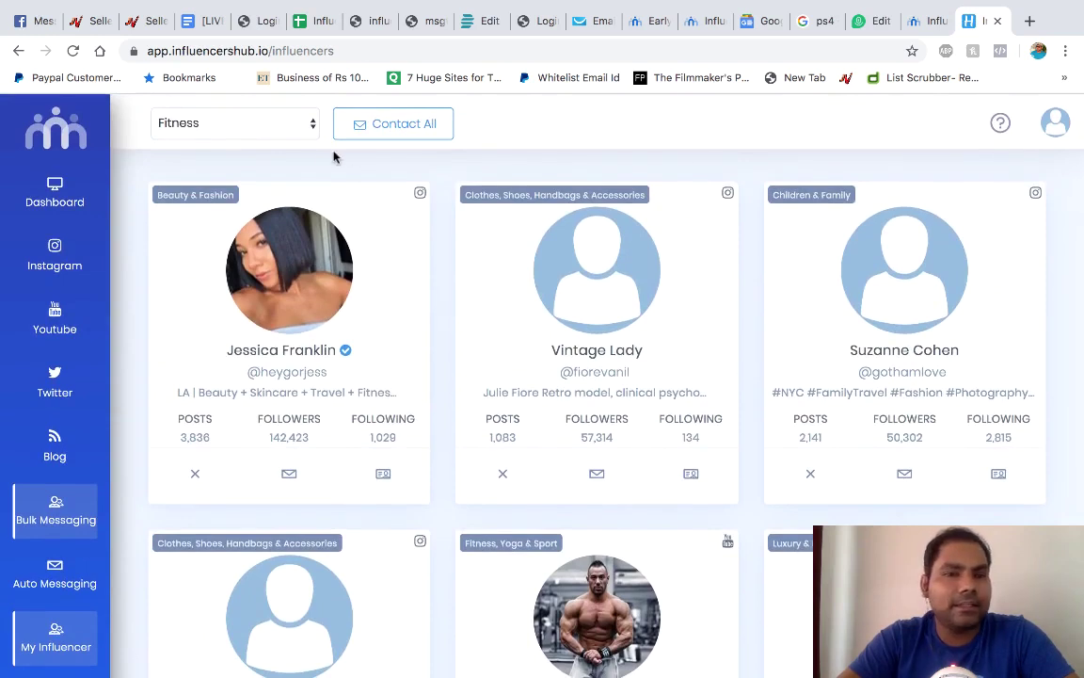
click(405, 127)
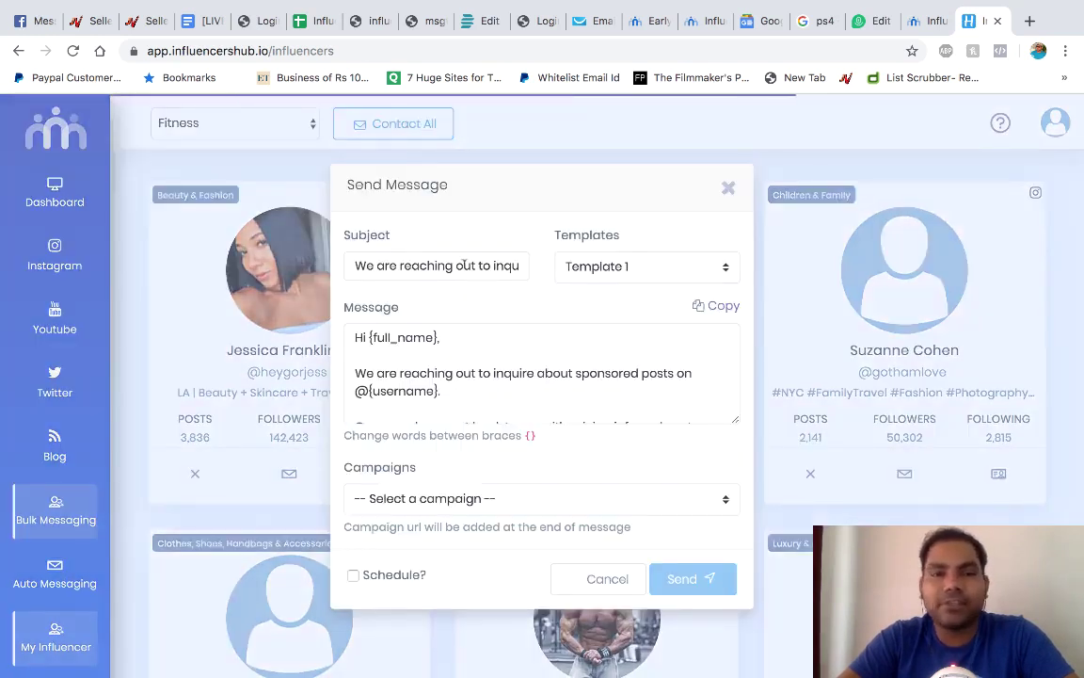
click(729, 187)
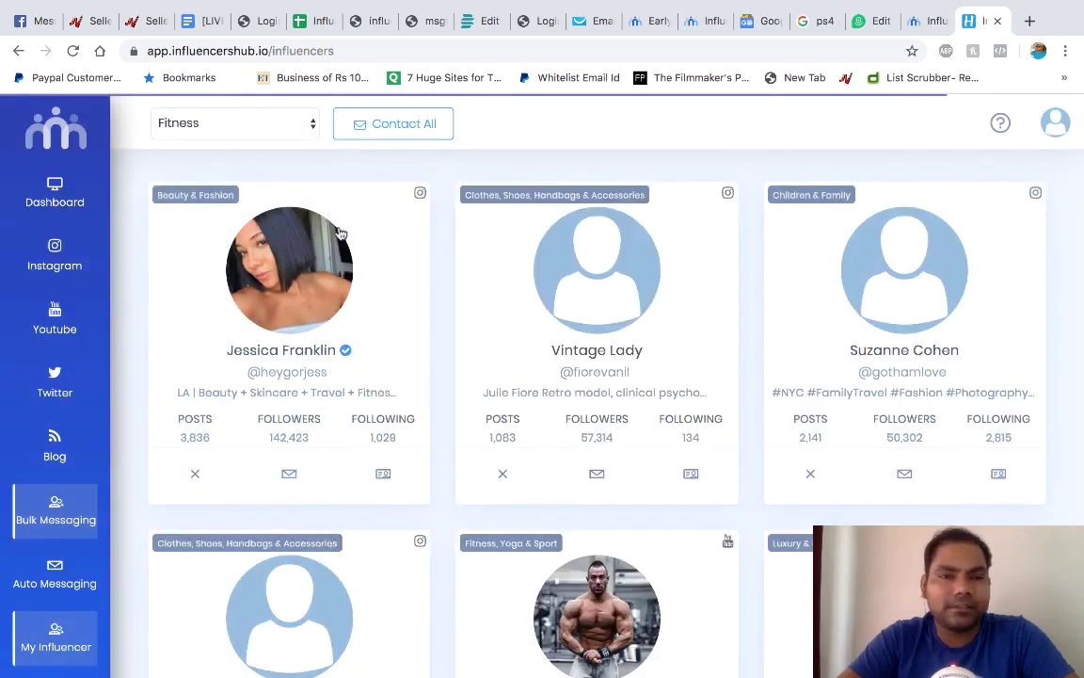
click(289, 474)
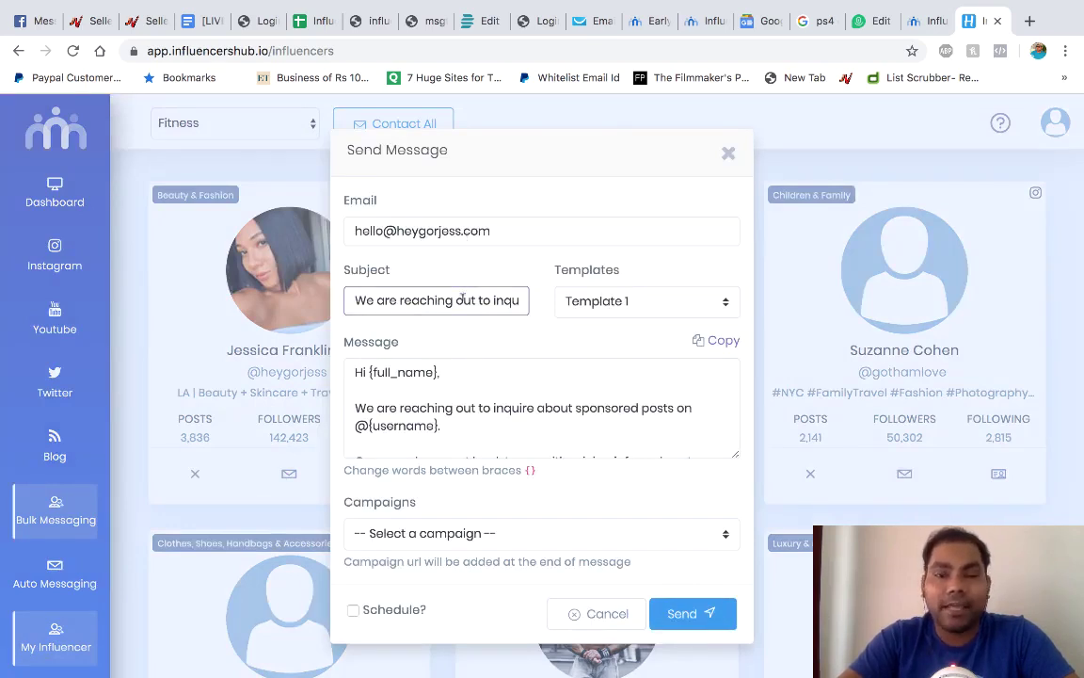
click(684, 303)
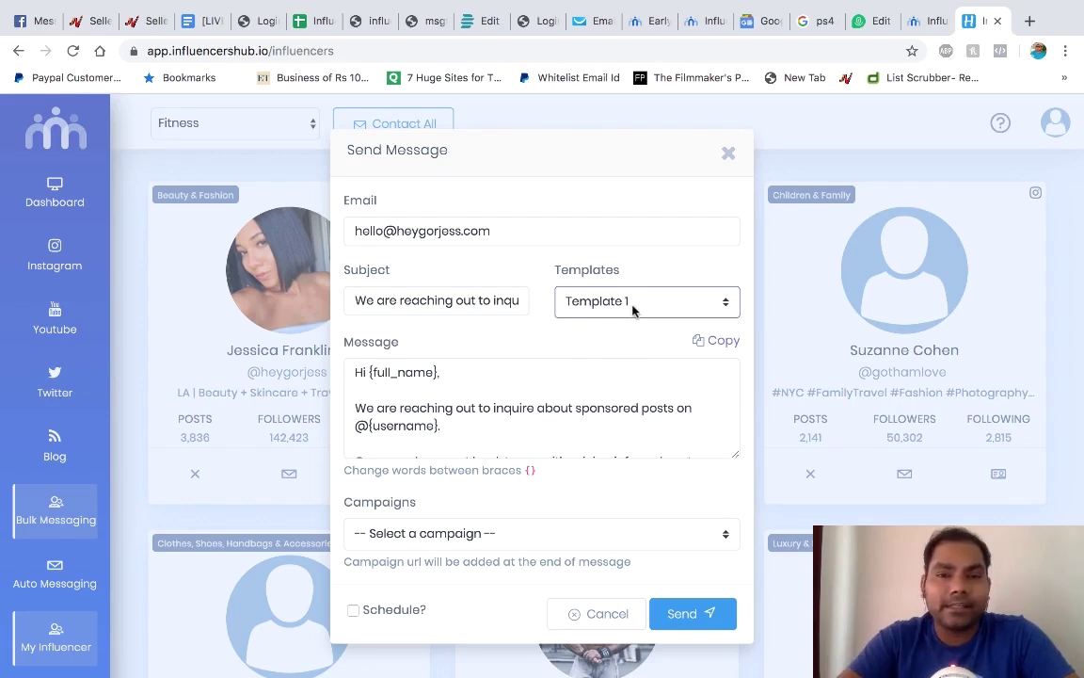
click(633, 310)
click(612, 354)
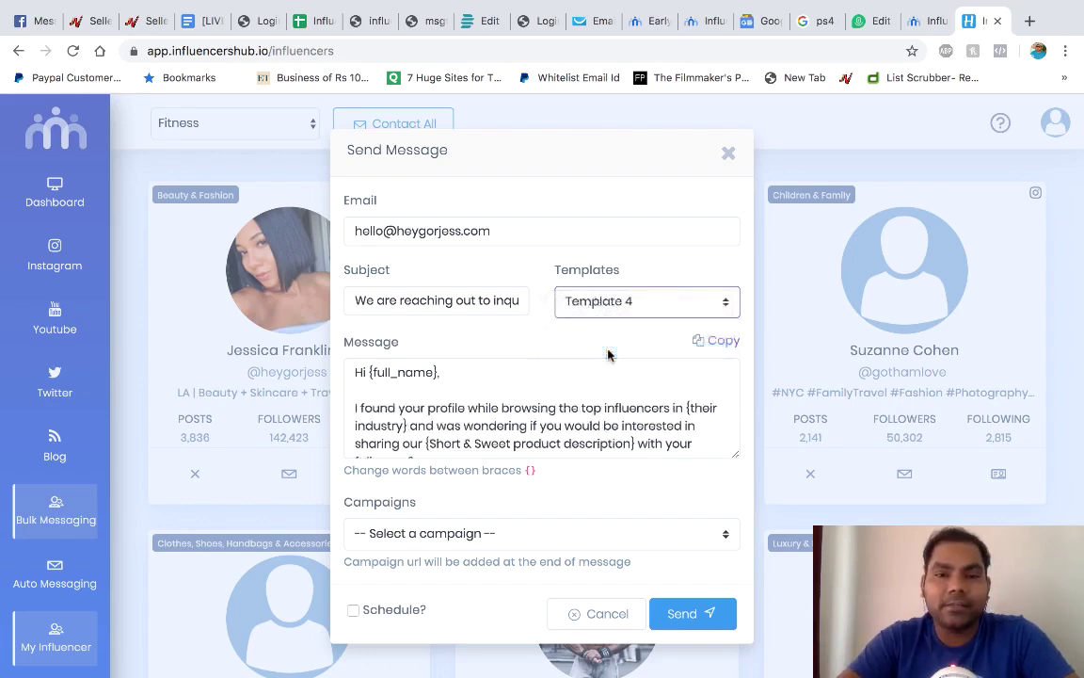
click(633, 301)
click(634, 270)
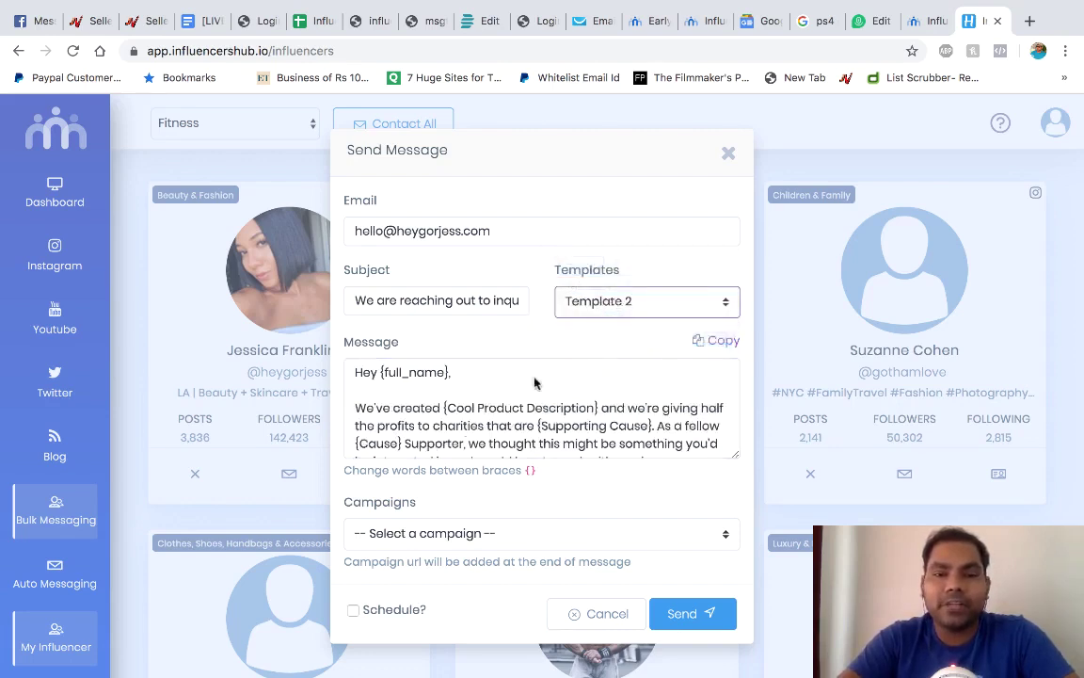
click(490, 389)
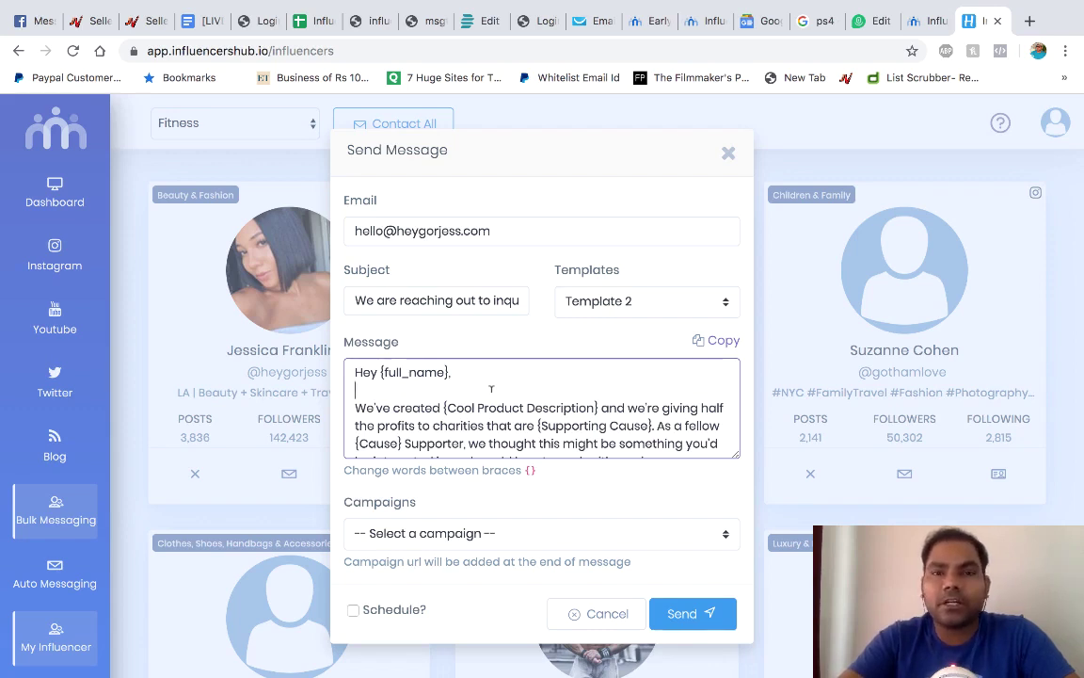
scroll(529, 402, down, 5)
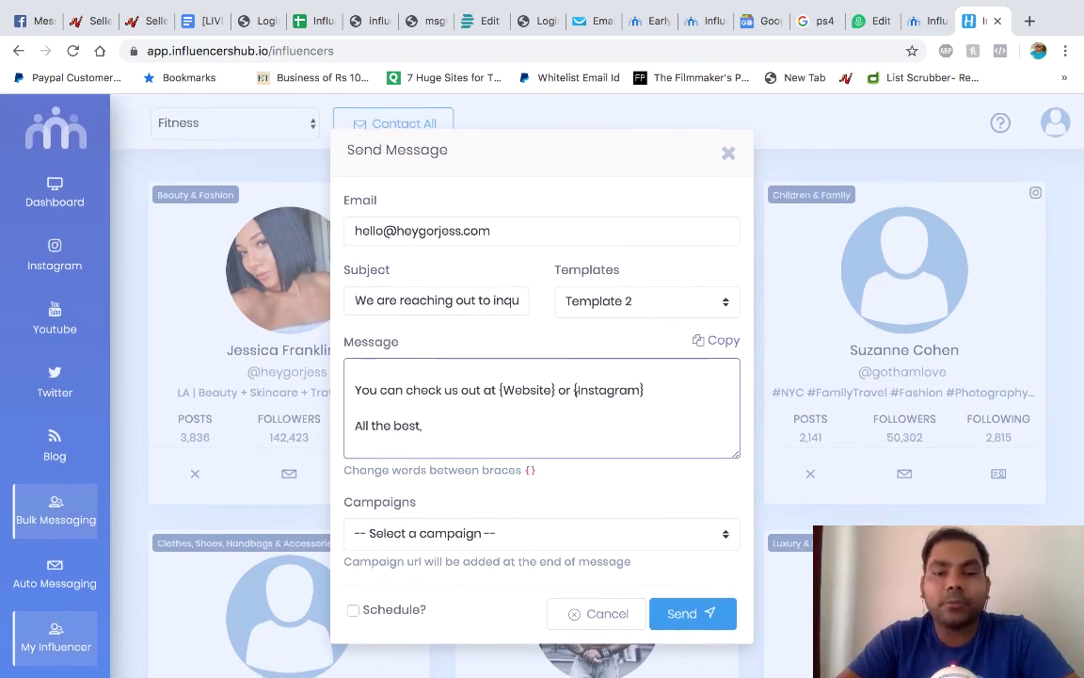
scroll(576, 411, up, 3)
scroll(576, 411, up, 2)
click(527, 534)
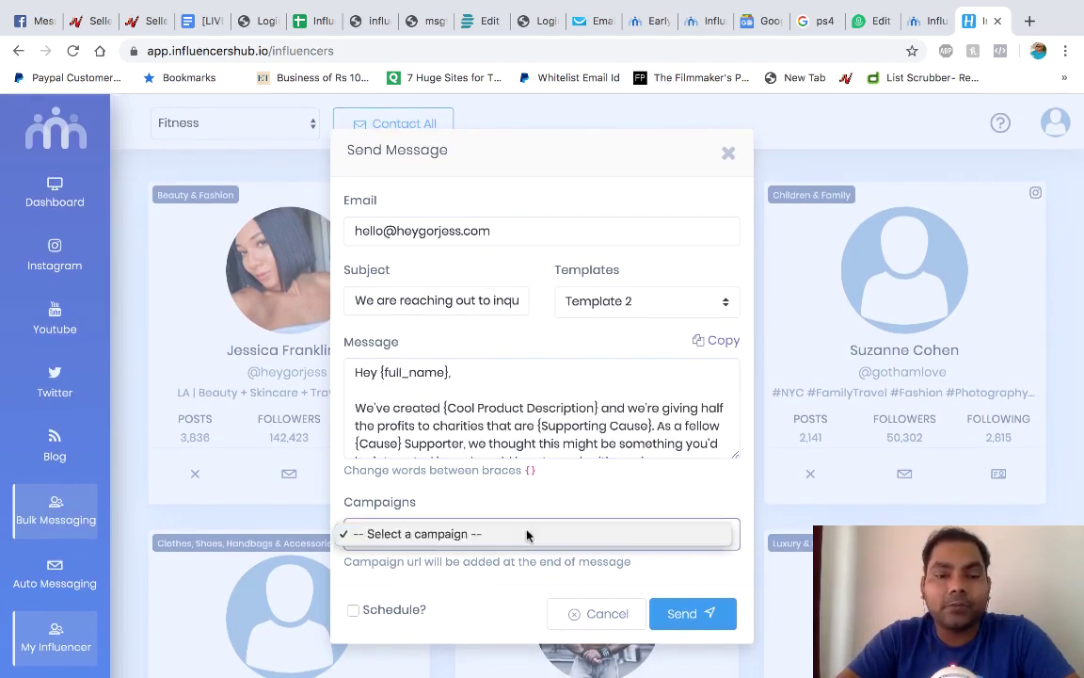
click(527, 533)
Discard the unsent message and create a new campaign named 'fitnessaustralia'.
click(728, 154)
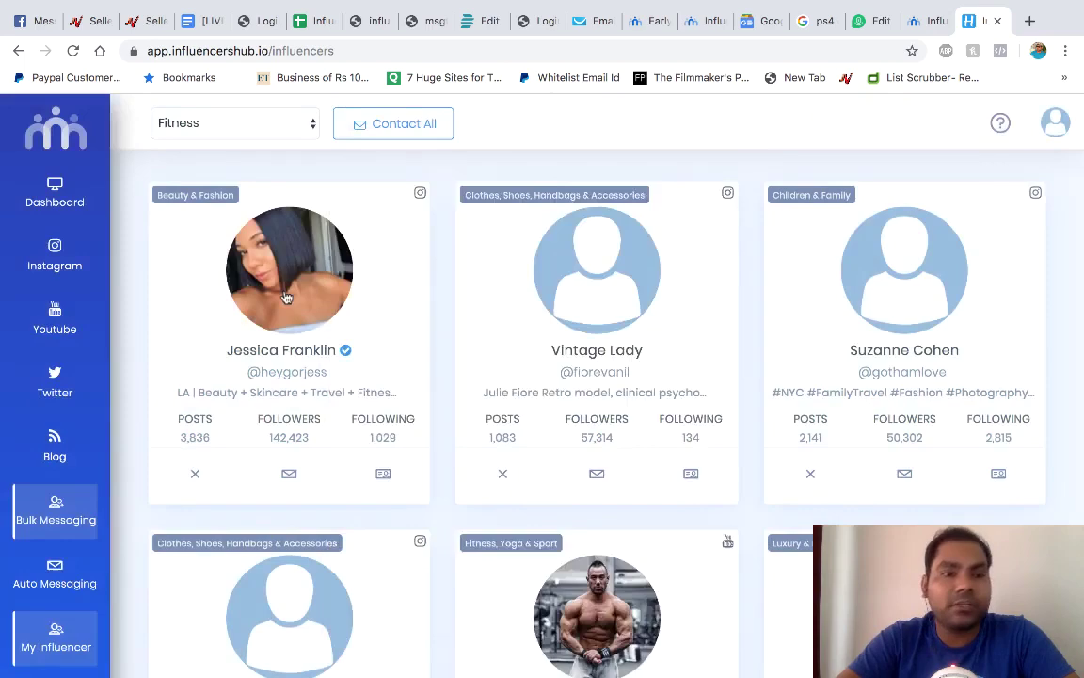
scroll(66, 489, down, 2)
scroll(66, 489, down, 1)
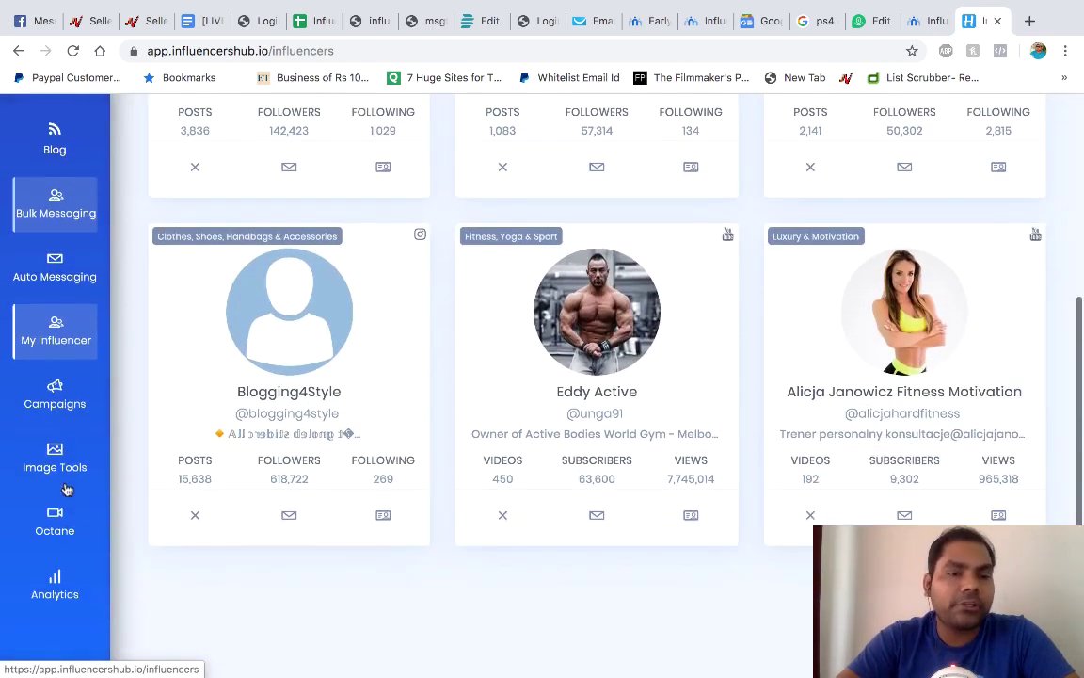
click(56, 393)
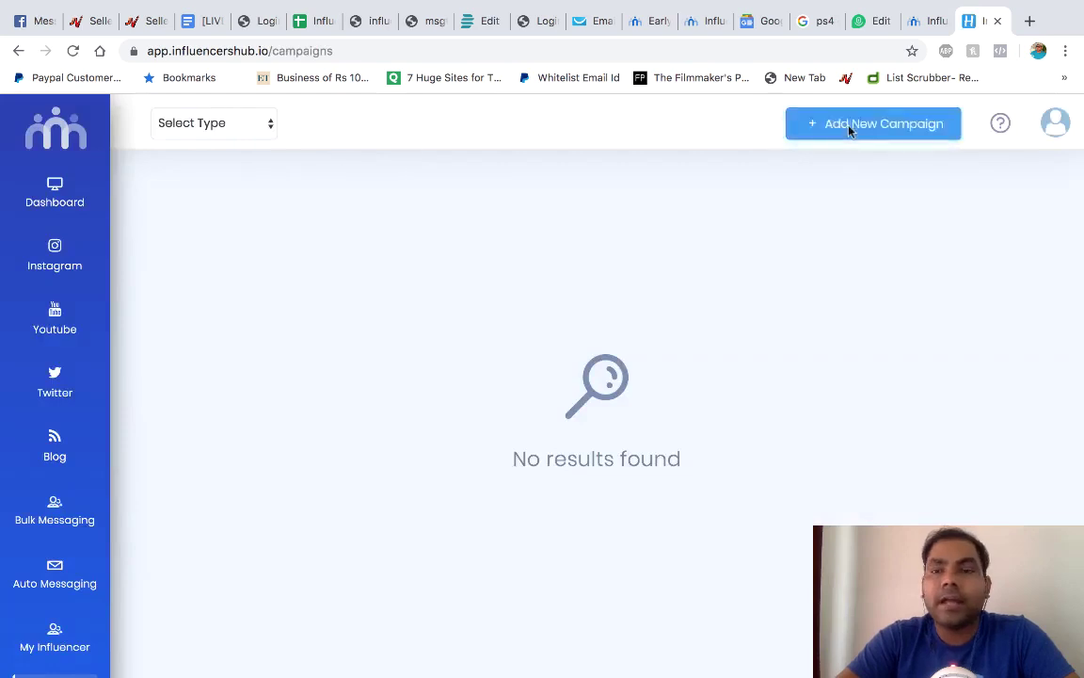
click(850, 124)
click(530, 368)
text(f)
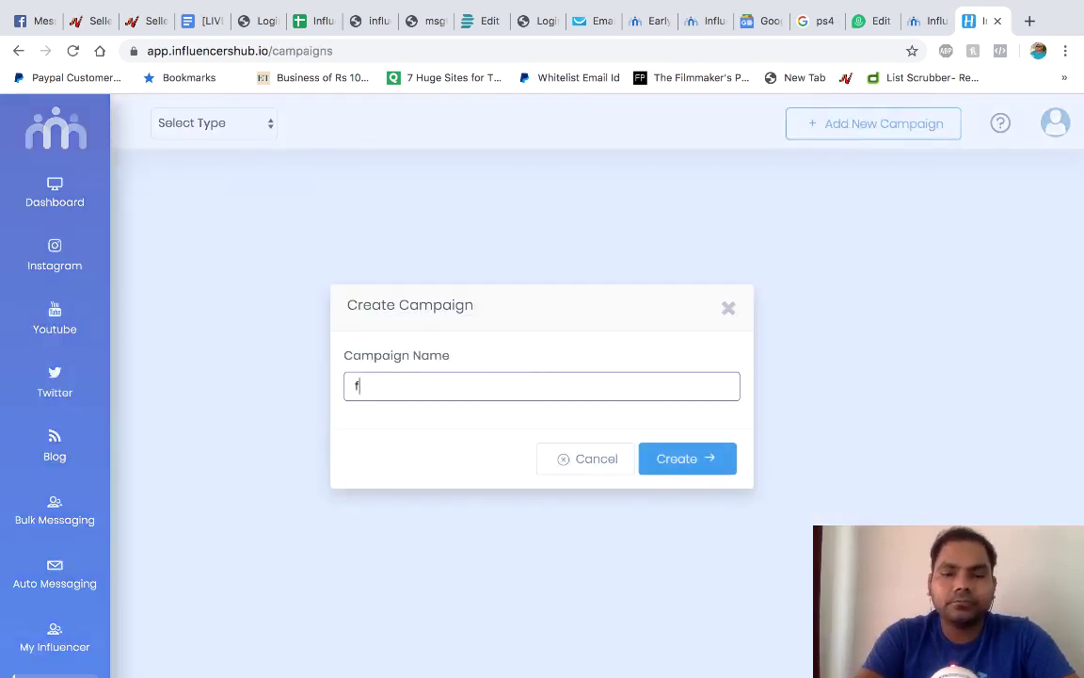
text(itnessa)
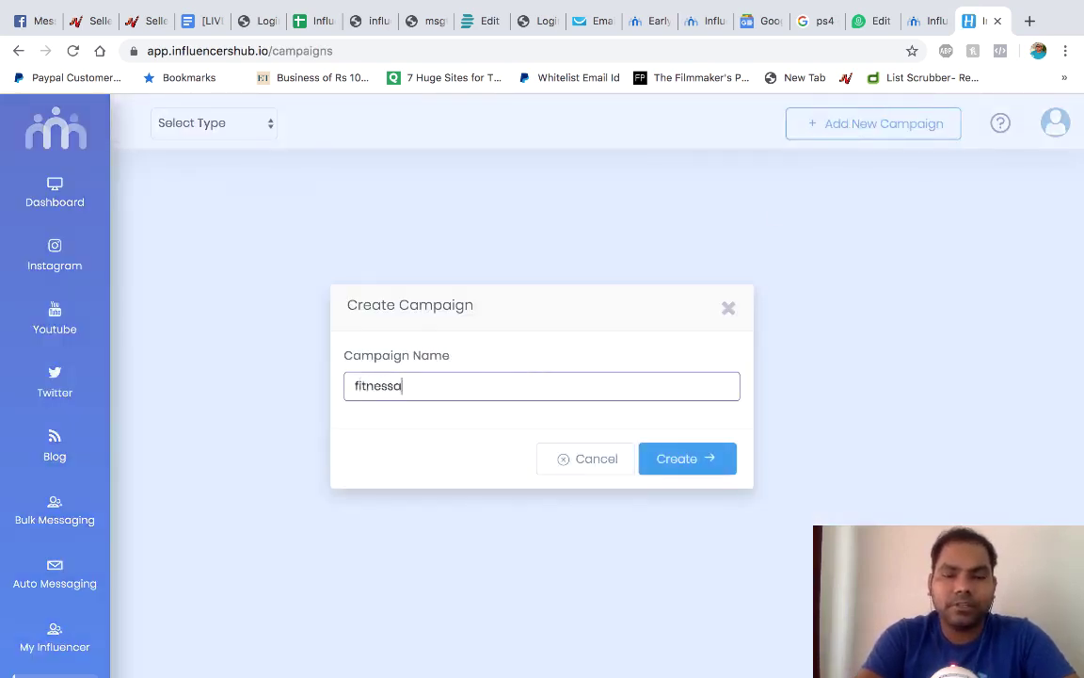
text(ustralia)
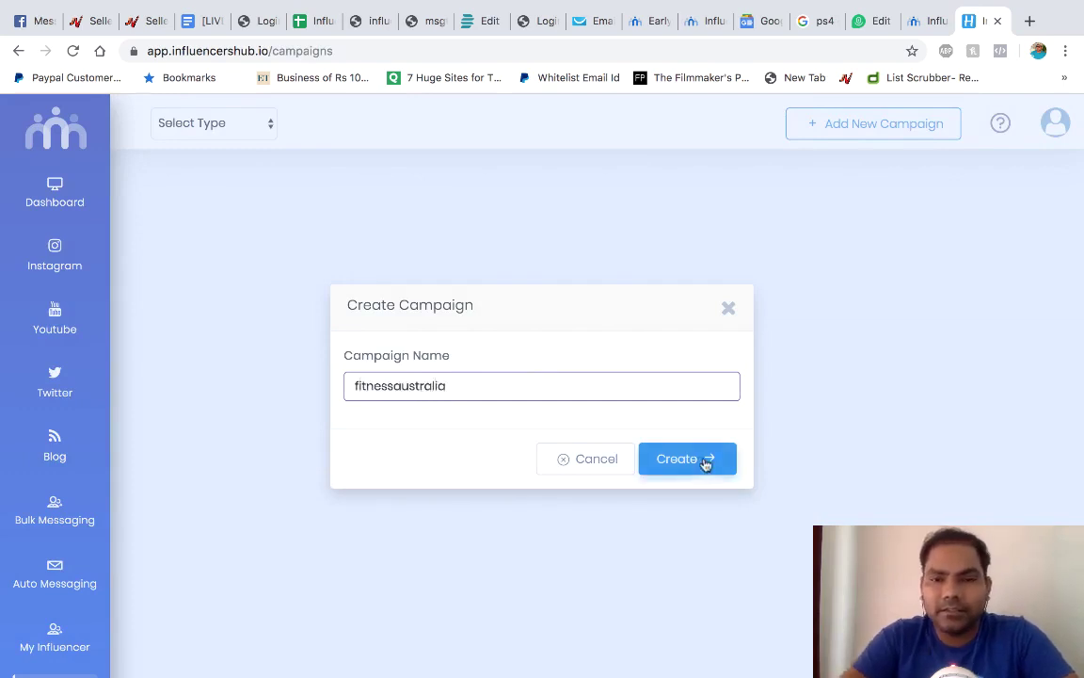
click(704, 461)
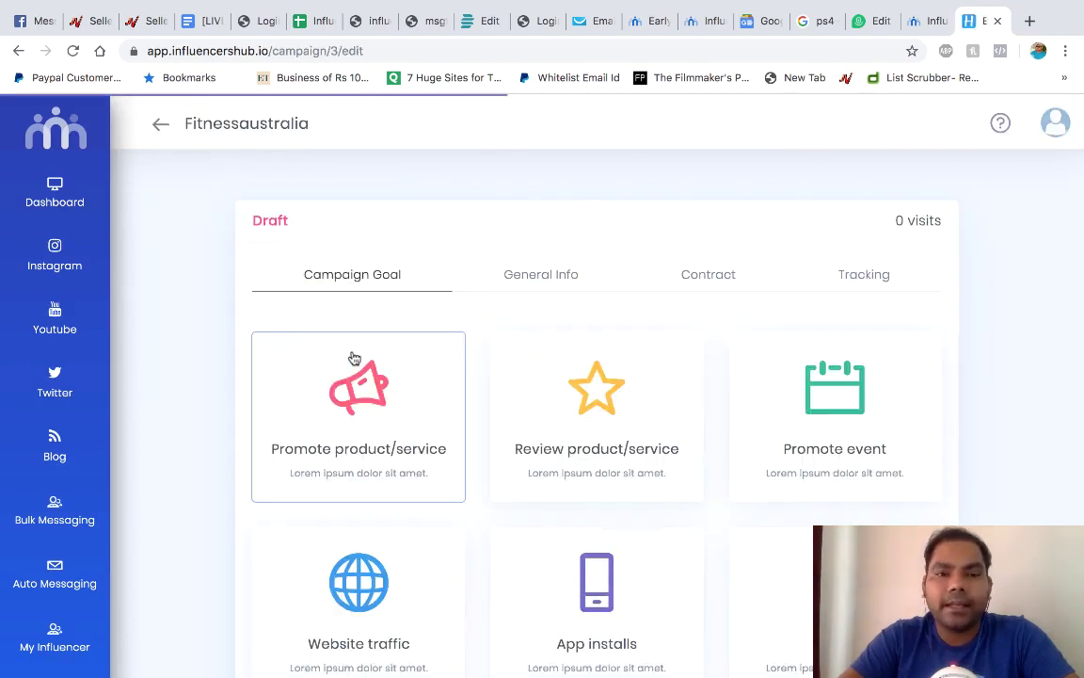
Choose Website traffic as the campaign goal after trying Review product and App installs.
scroll(230, 427, down, 1)
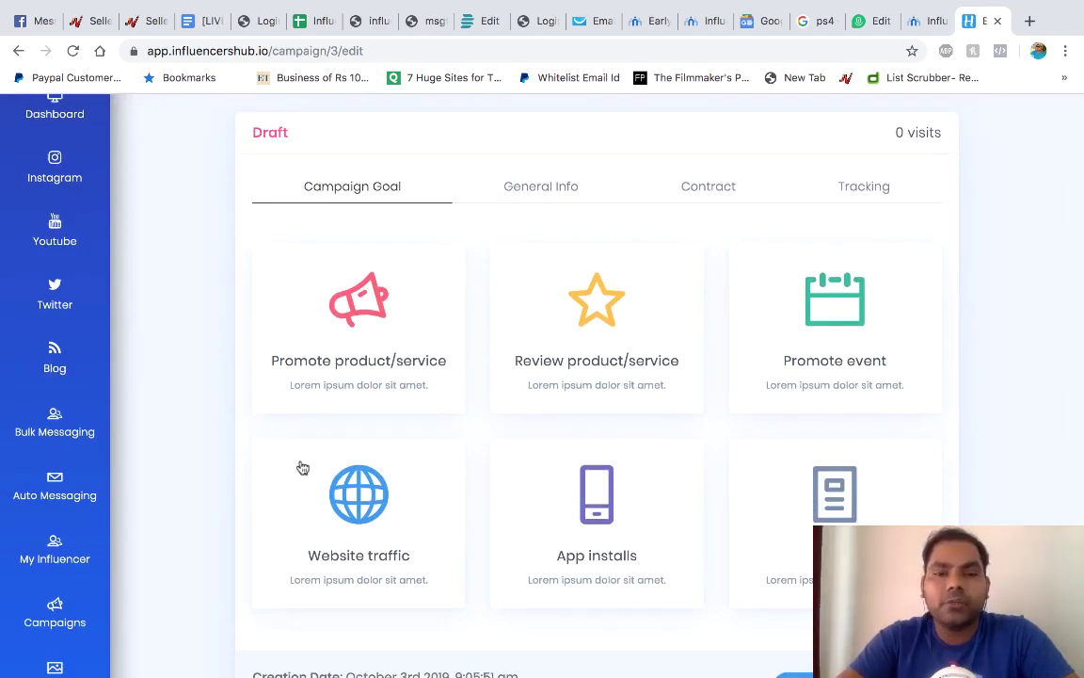
click(585, 350)
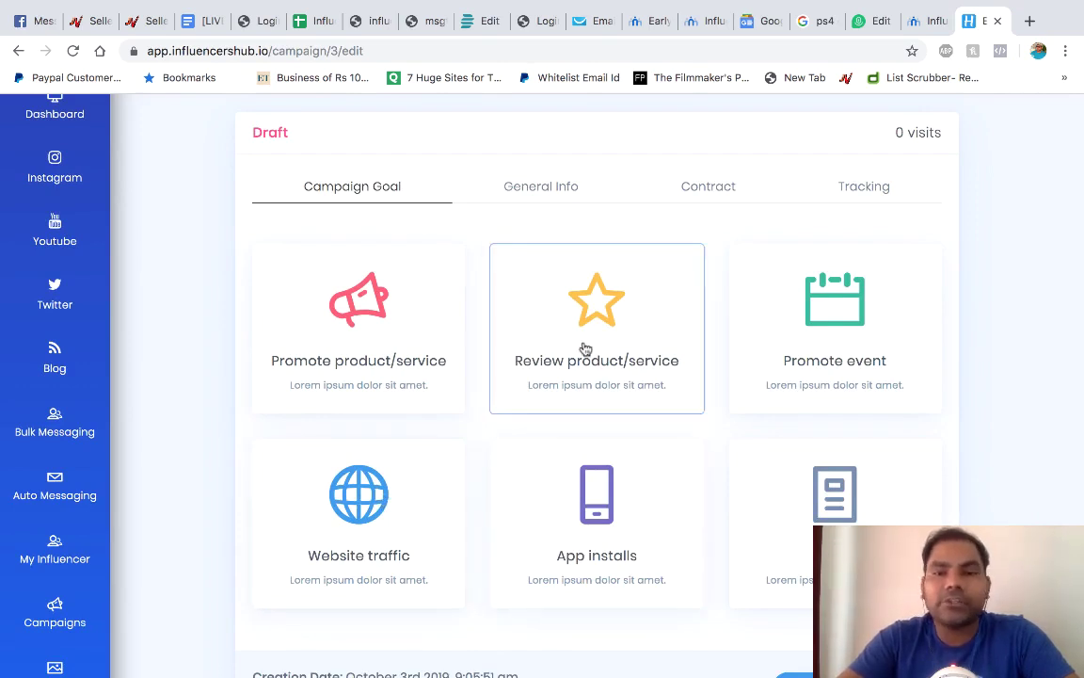
click(612, 456)
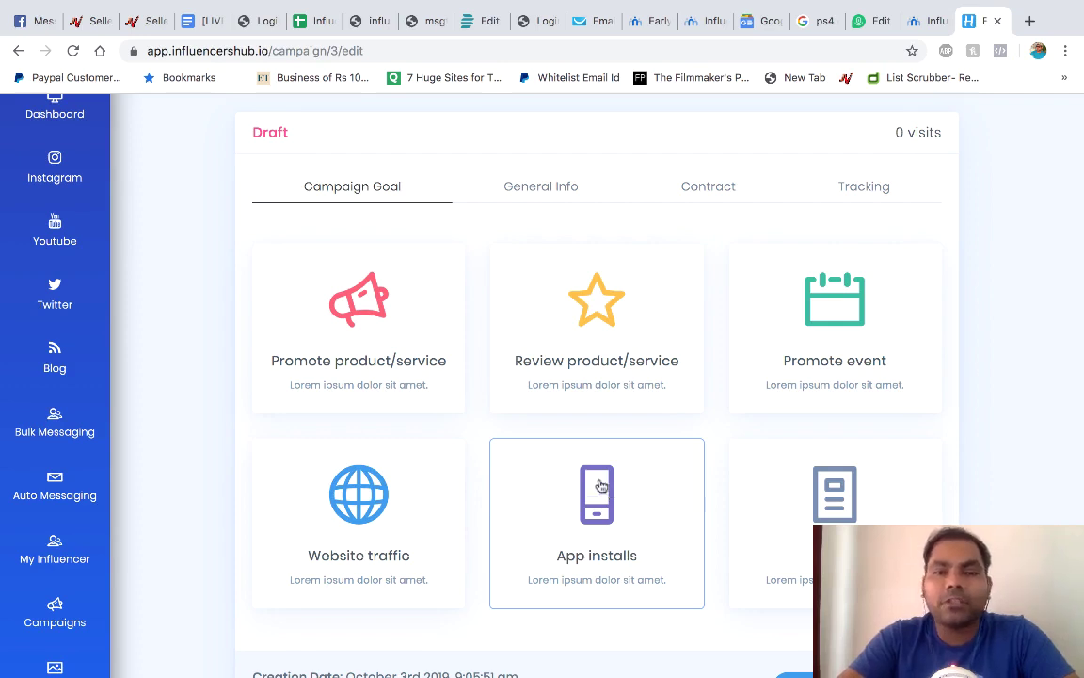
click(357, 504)
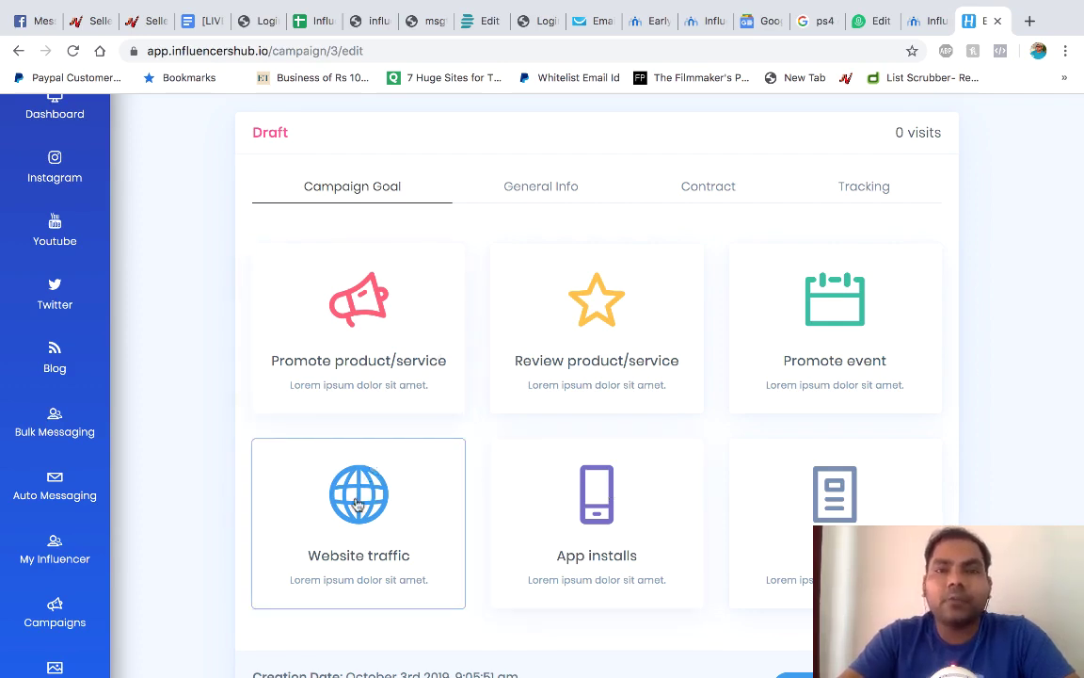
scroll(652, 528, down, 2)
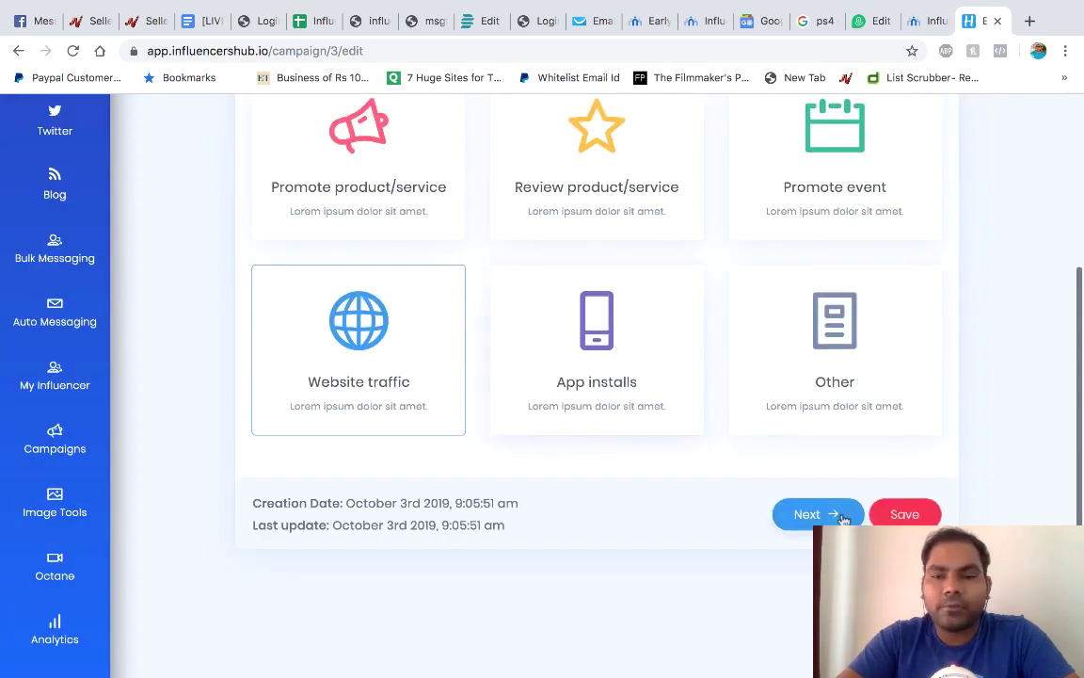
click(816, 517)
Enter 'progymfood' as the brand name and continue to the Contract step.
scroll(686, 394, up, 3)
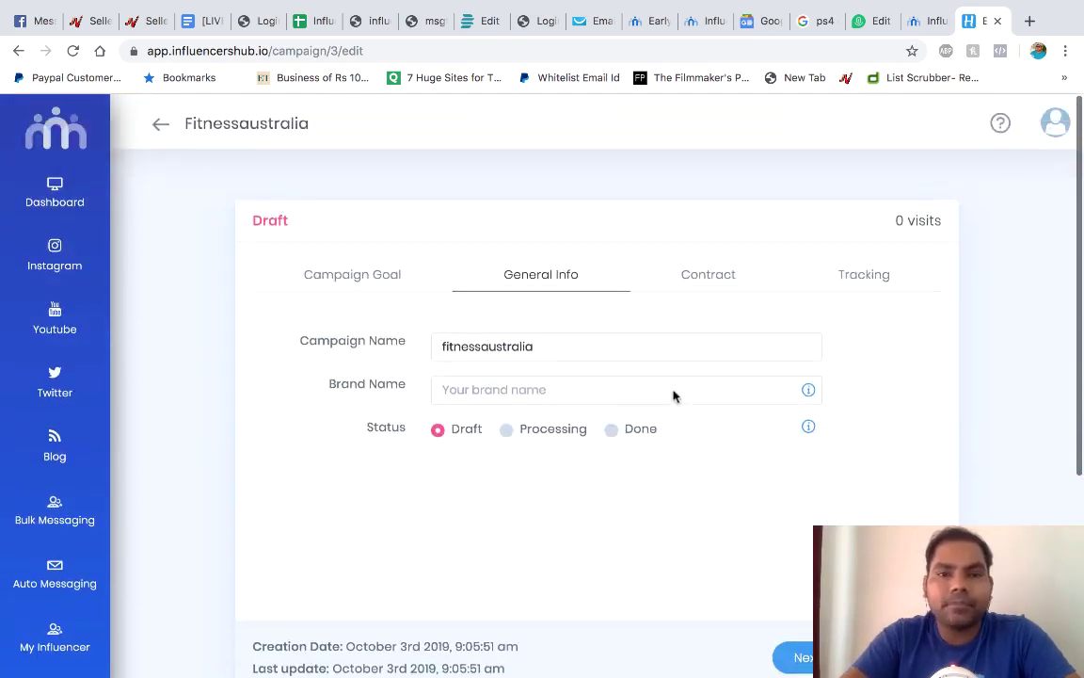
click(513, 386)
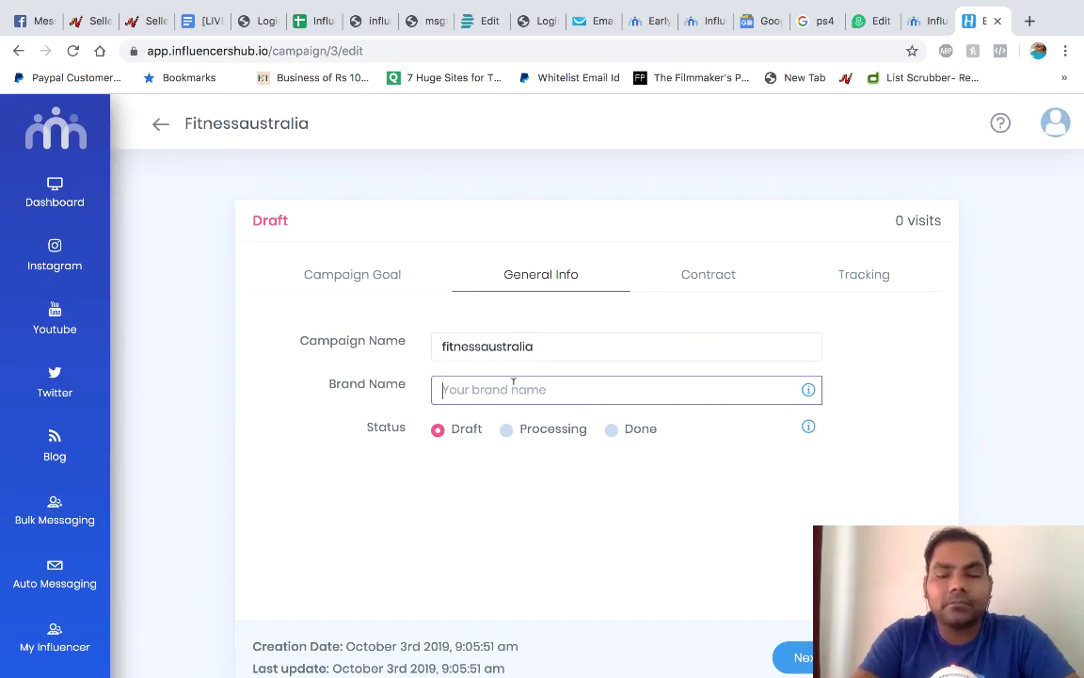
text(gym)
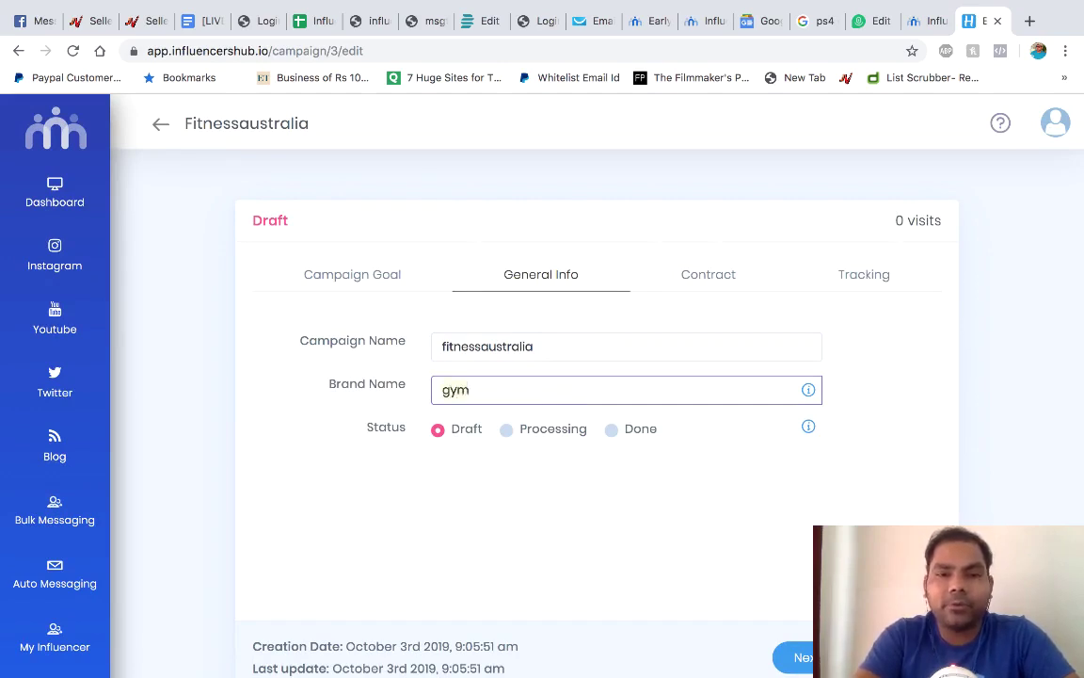
key(BackSpace)
key(BackSpace)
key(BackSpace)
text(progym)
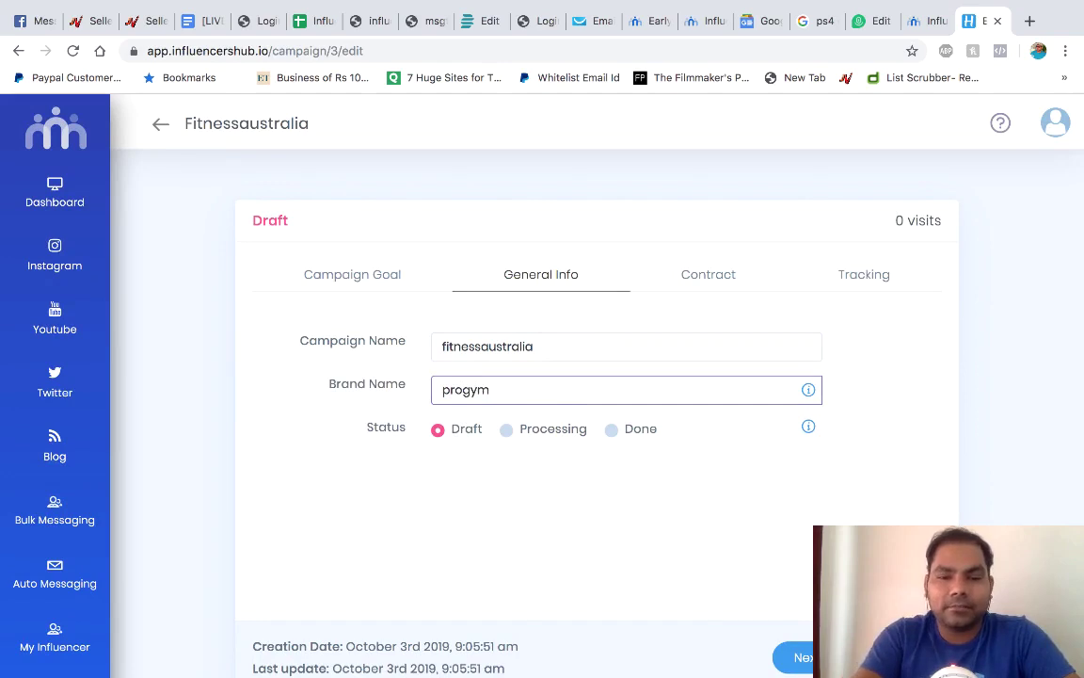
text(nutr)
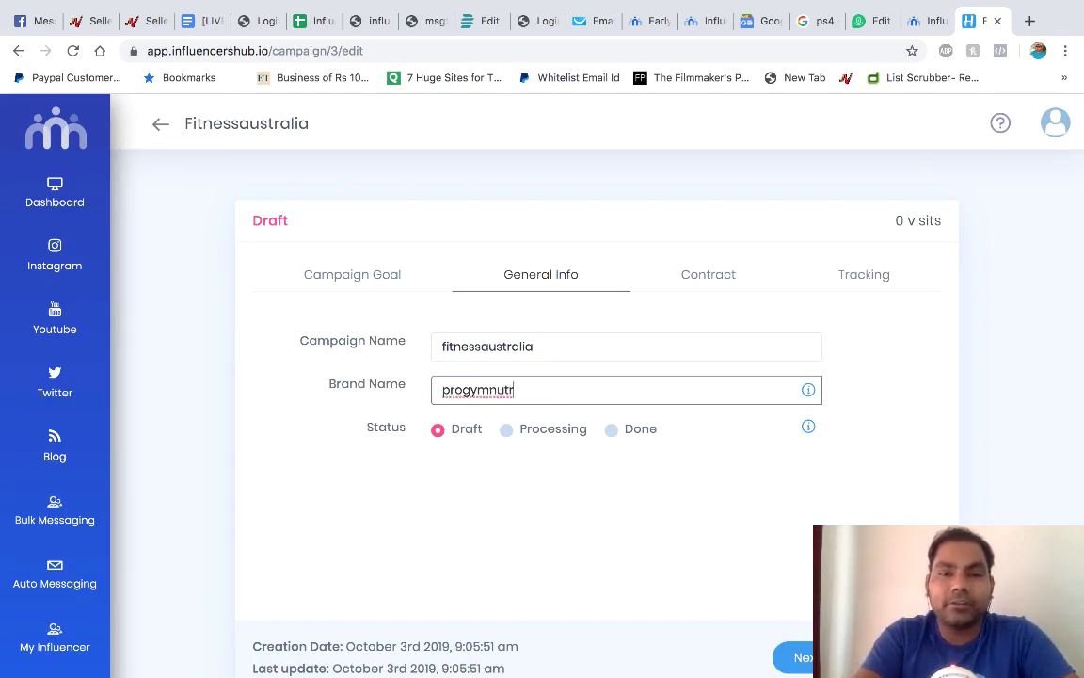
key(BackSpace)
key(BackSpace)
key(BackSpace)
text(food)
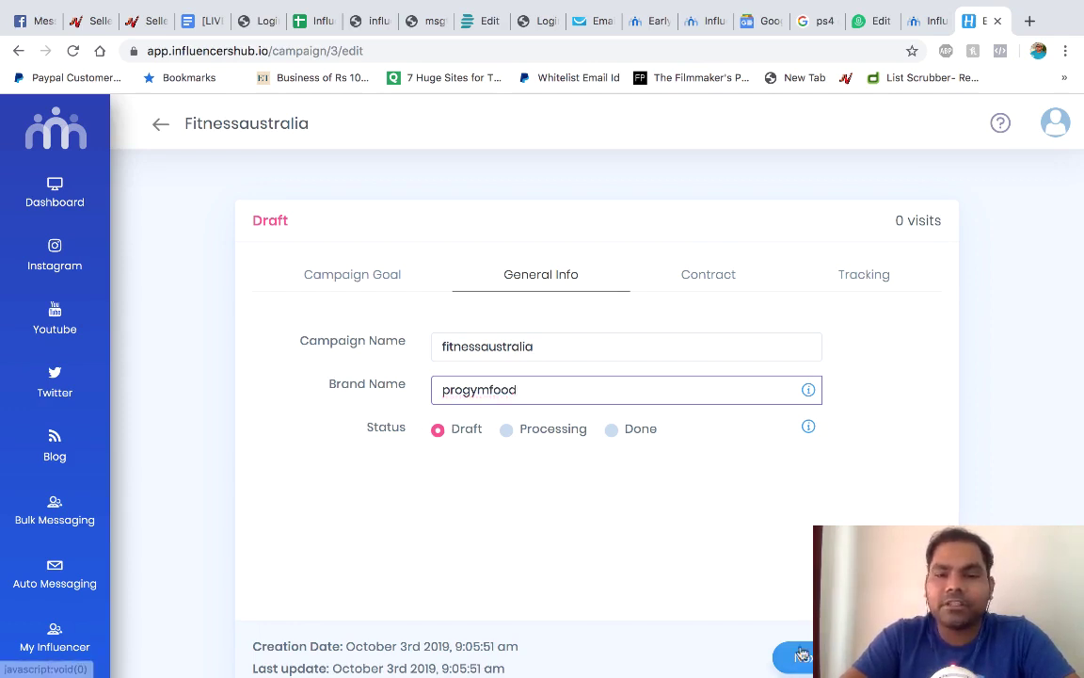
click(800, 654)
Copy the special offer page URL from the other tab into Destination URL.
click(471, 345)
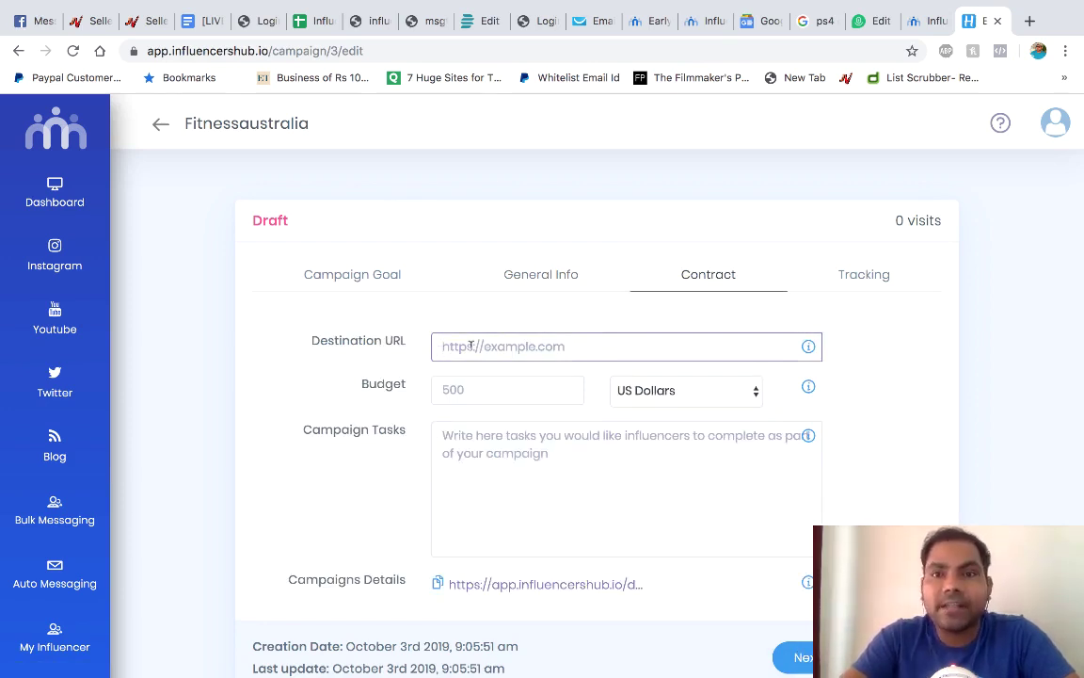
click(920, 17)
click(576, 42)
key(ctrl+c)
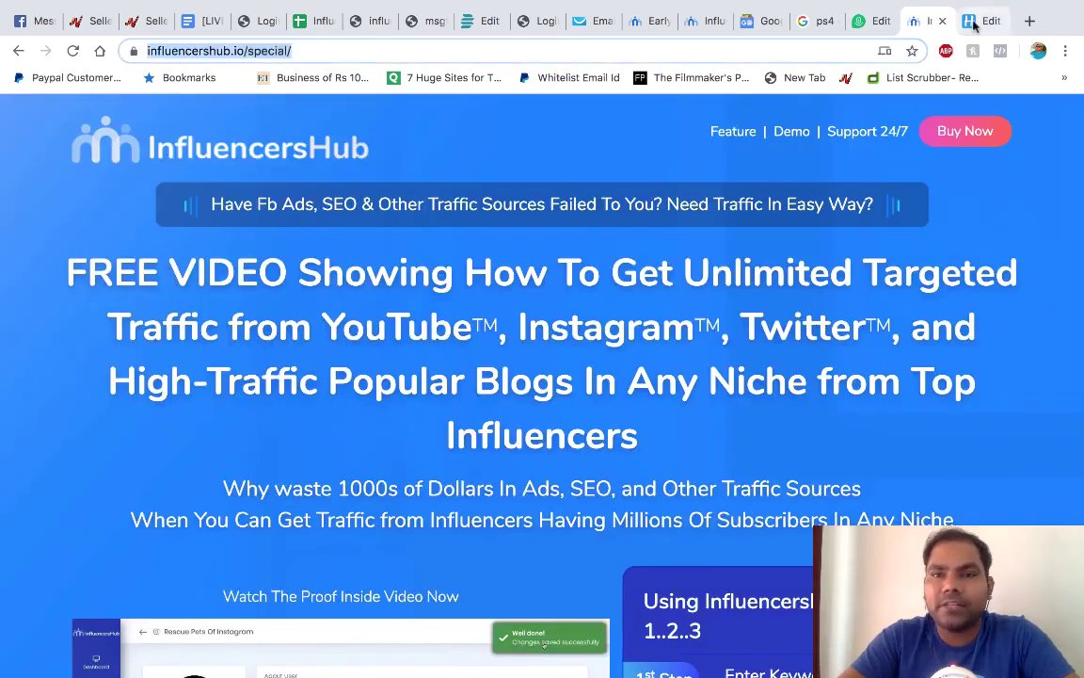
click(977, 21)
key(ctrl+v)
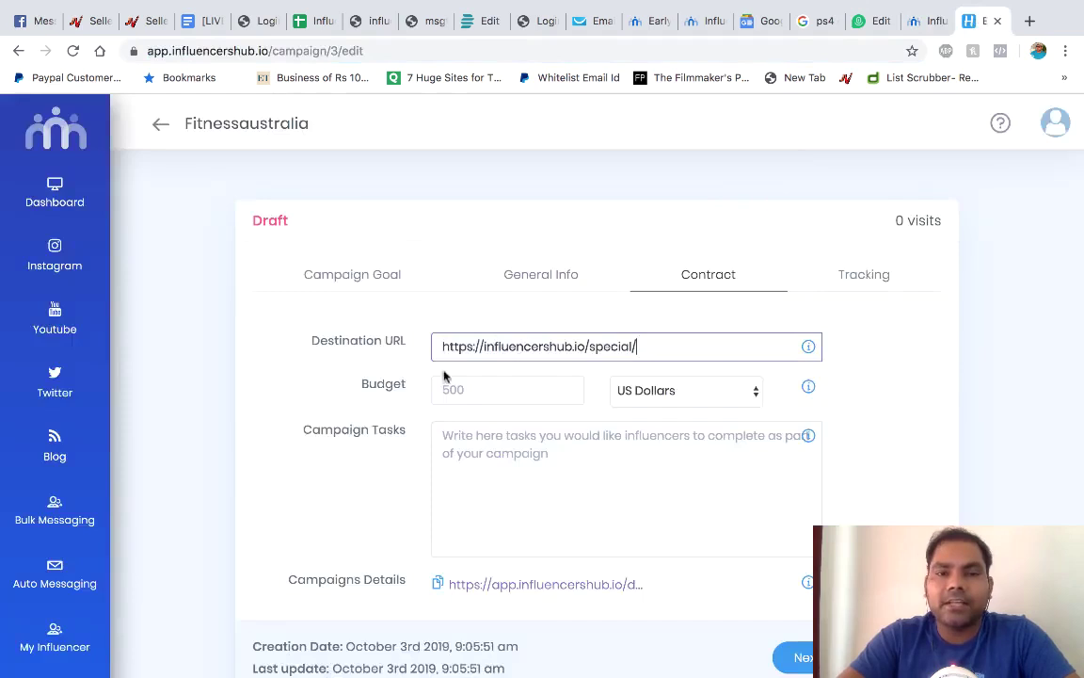
Set the campaign budget to 50 in Australia Dollars.
click(487, 384)
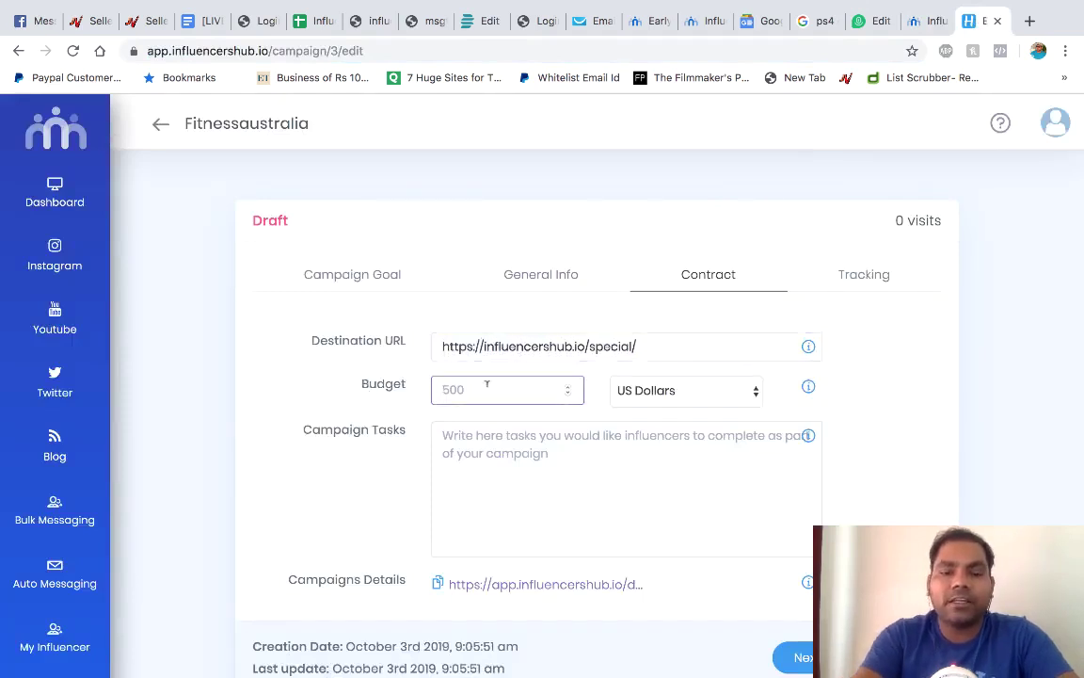
text(50)
click(672, 391)
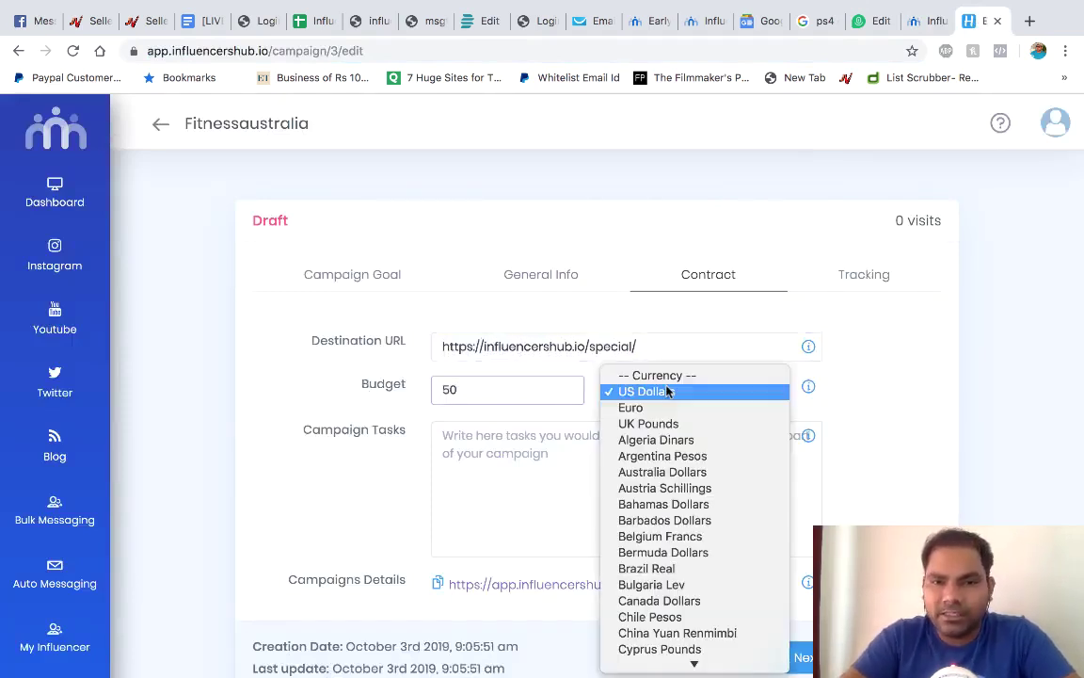
click(672, 475)
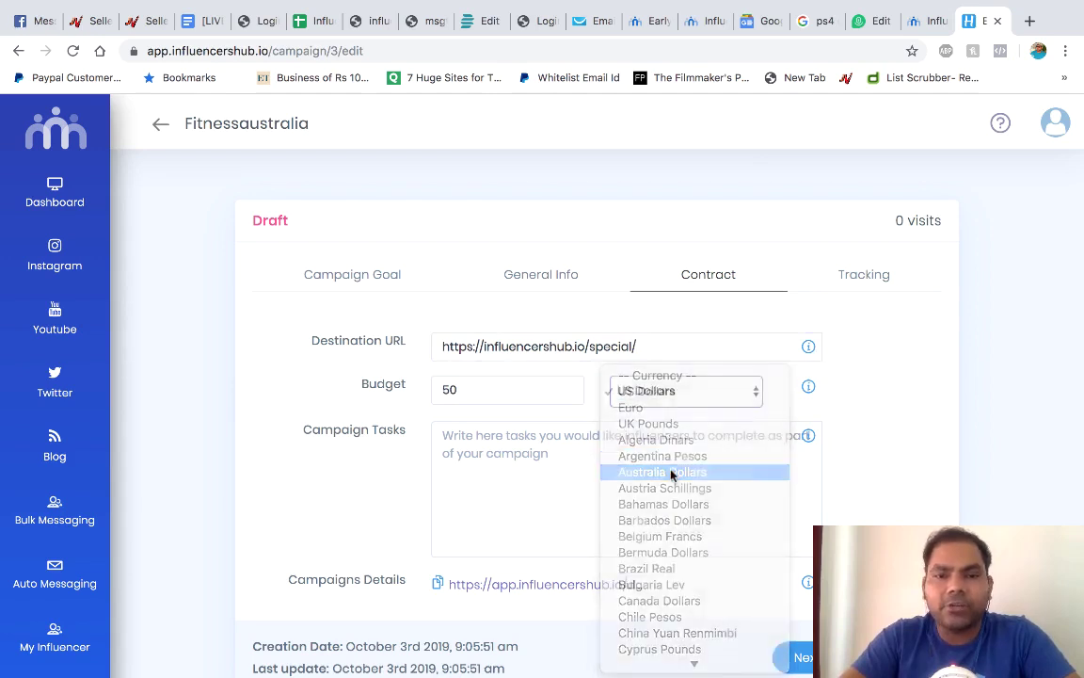
click(672, 390)
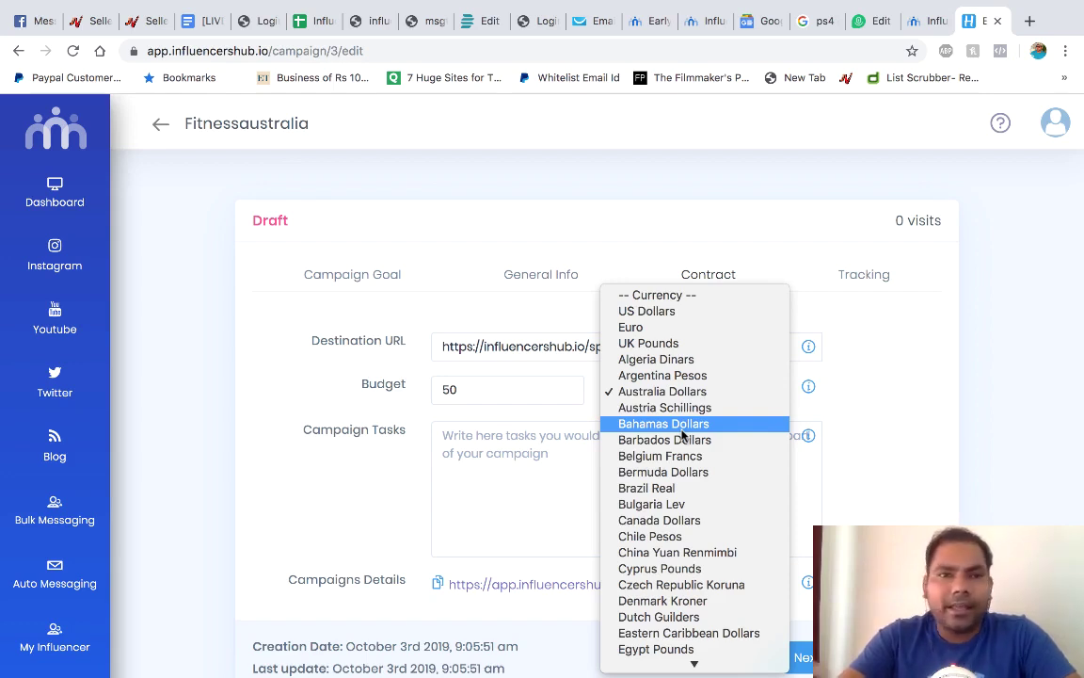
scroll(685, 429, down, 3)
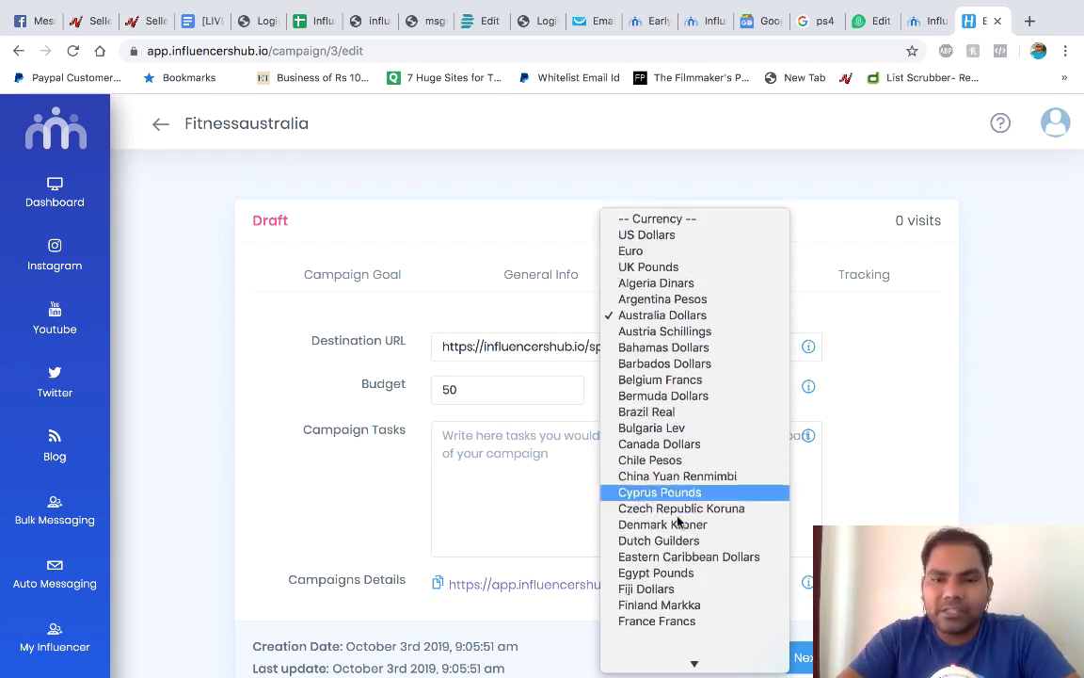
scroll(685, 510, down, 3)
scroll(691, 499, up, 5)
click(341, 485)
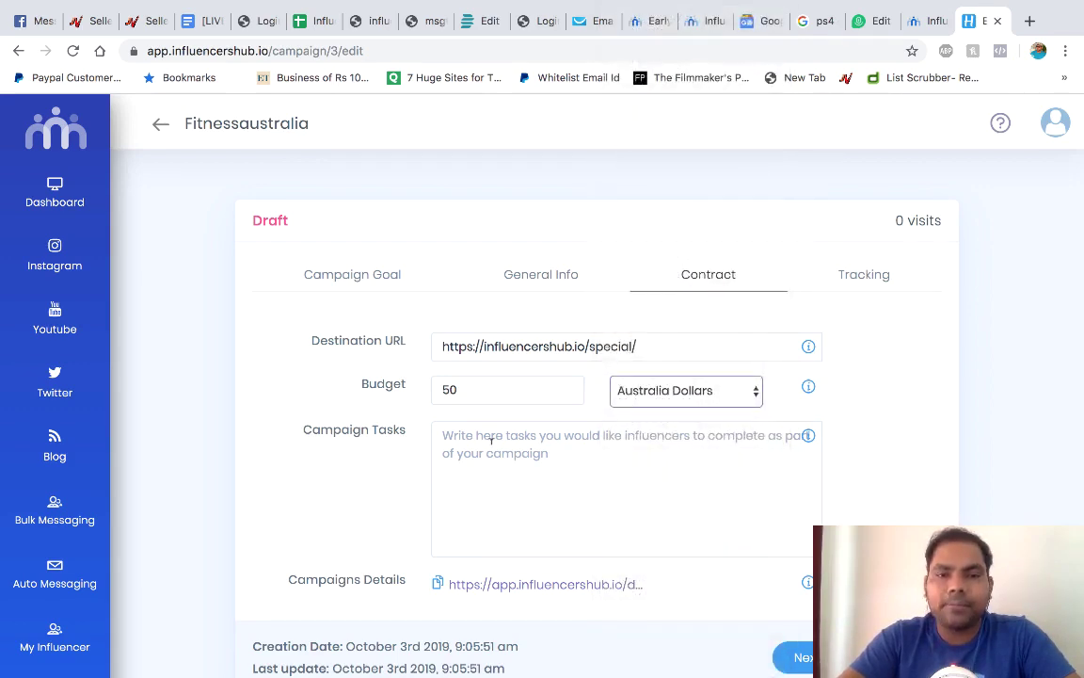
click(491, 440)
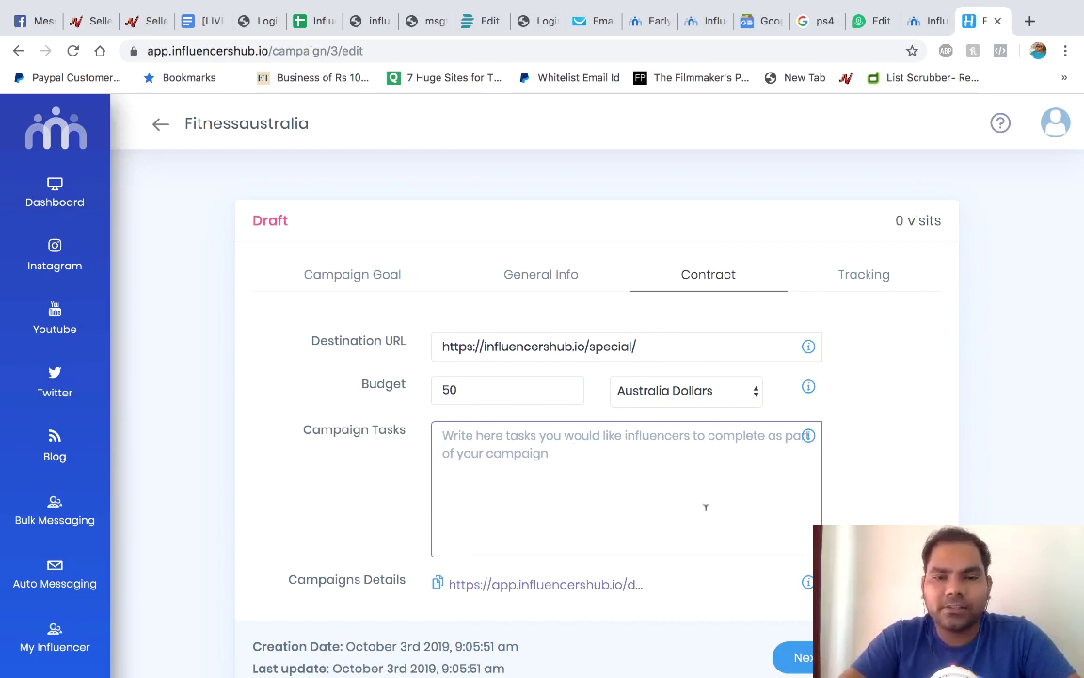
Enter 'todolist' as the campaign task and advance to the Tracking step.
scroll(705, 507, down, 3)
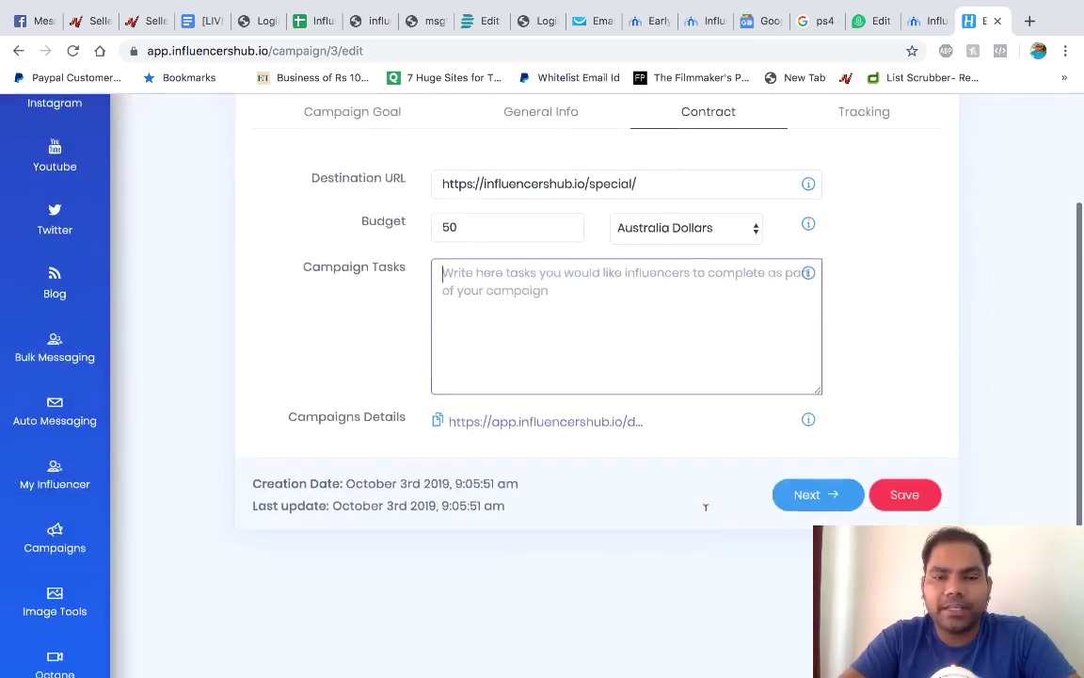
click(708, 373)
text(todolist)
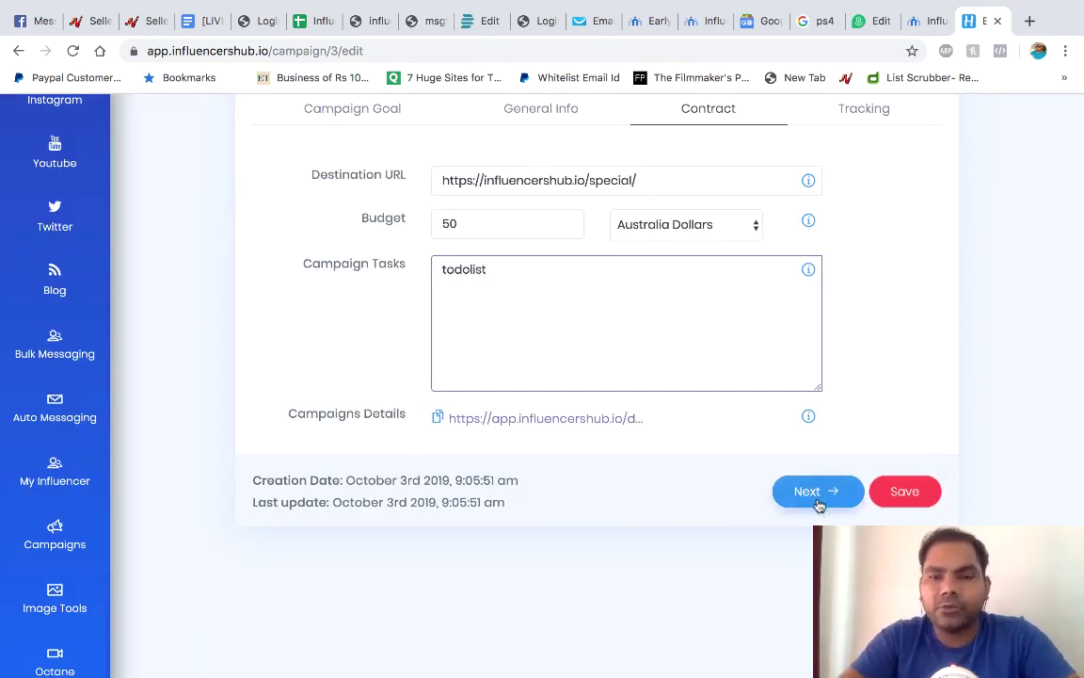
click(815, 494)
scroll(673, 350, up, 3)
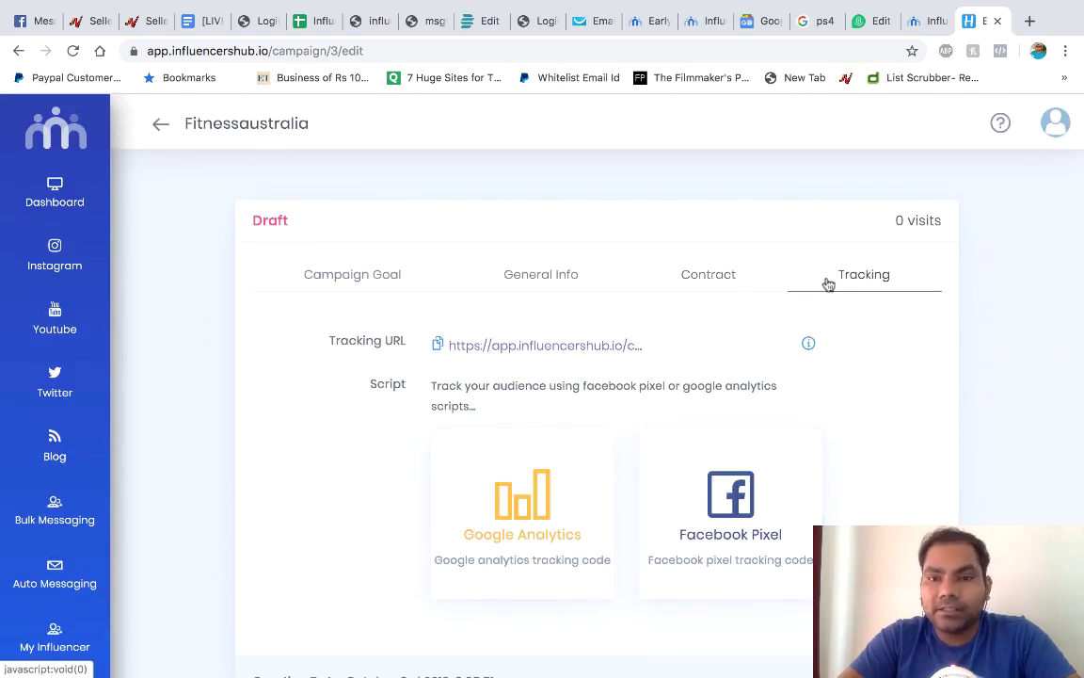
Review the General Info, Contract and Tracking tabs, then go to My Influencer.
click(555, 282)
click(682, 279)
scroll(701, 434, down, 2)
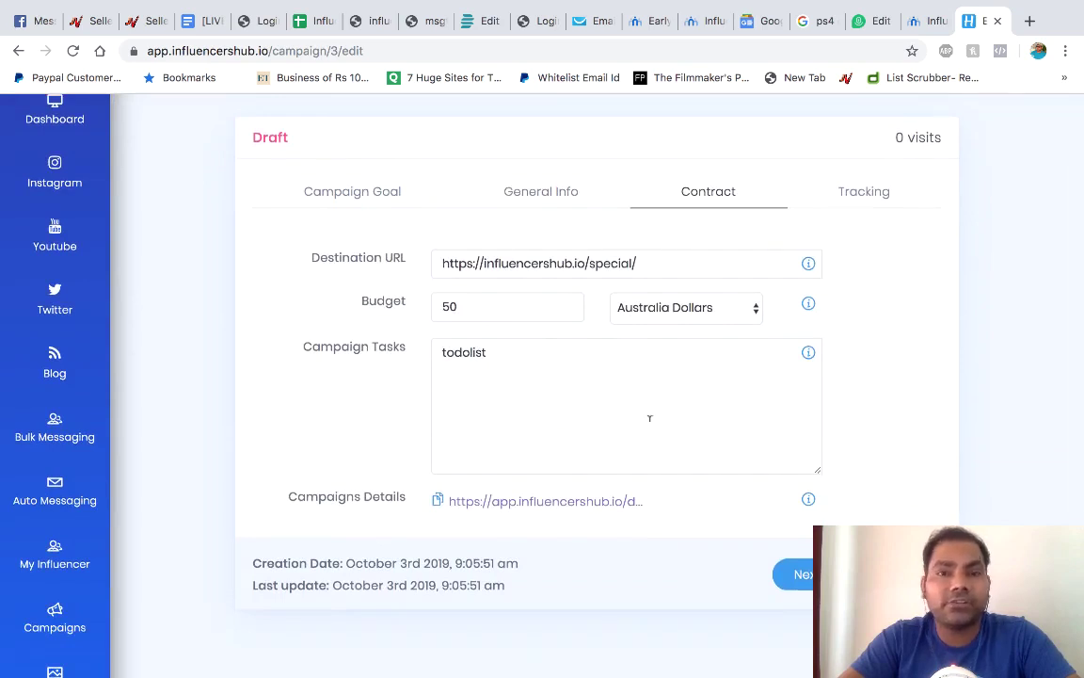
click(879, 192)
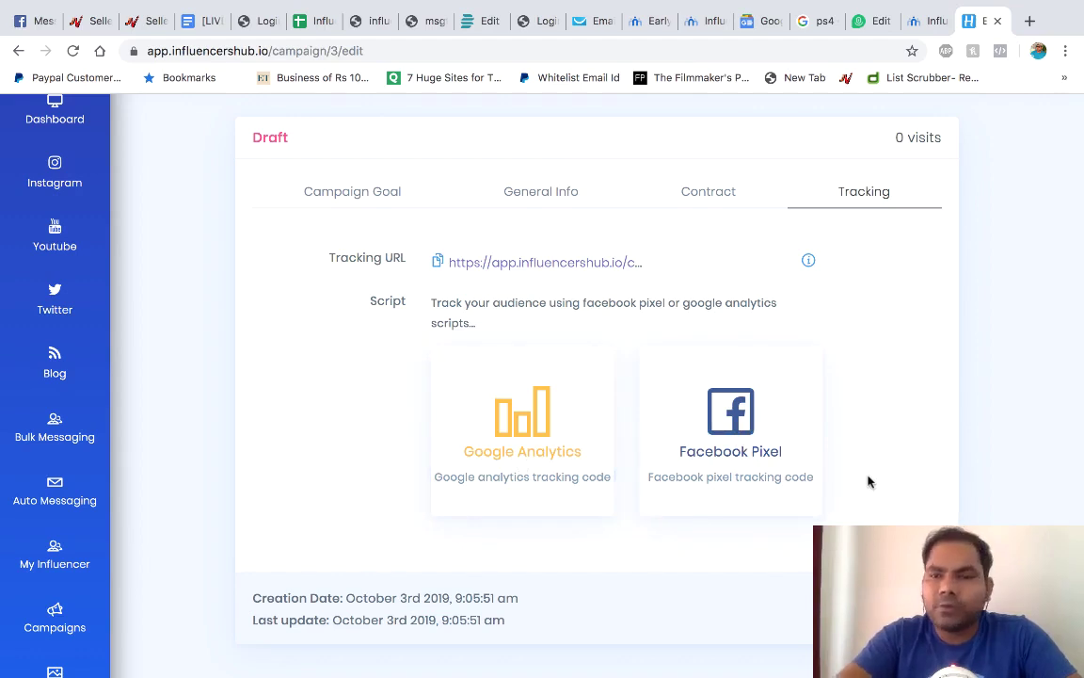
scroll(952, 461, down, 1)
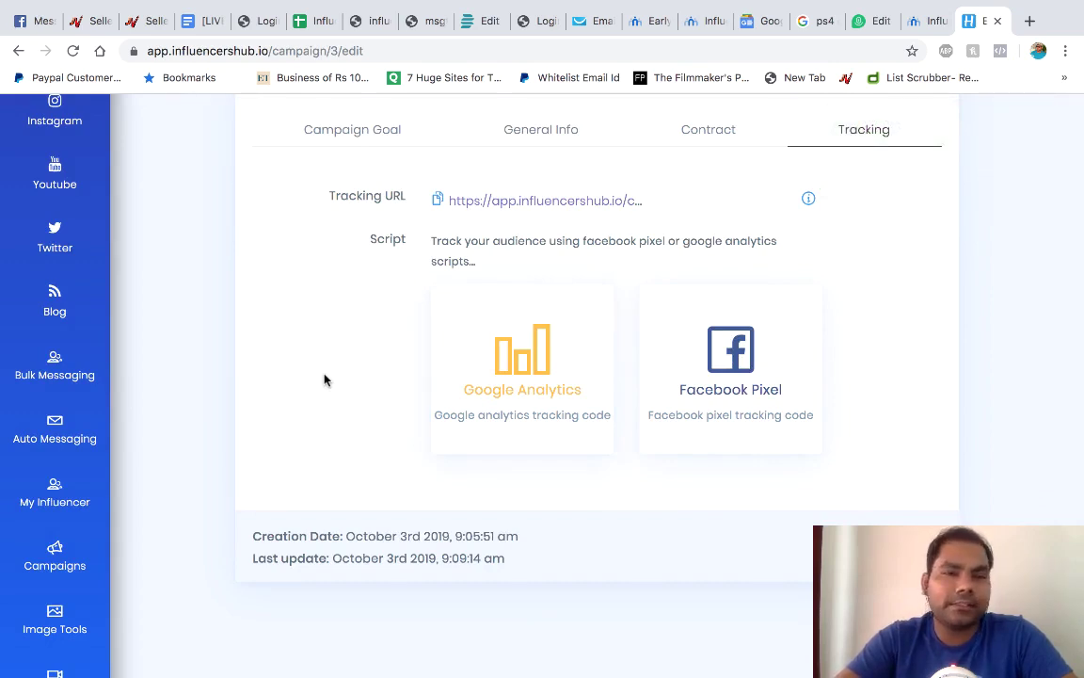
click(56, 486)
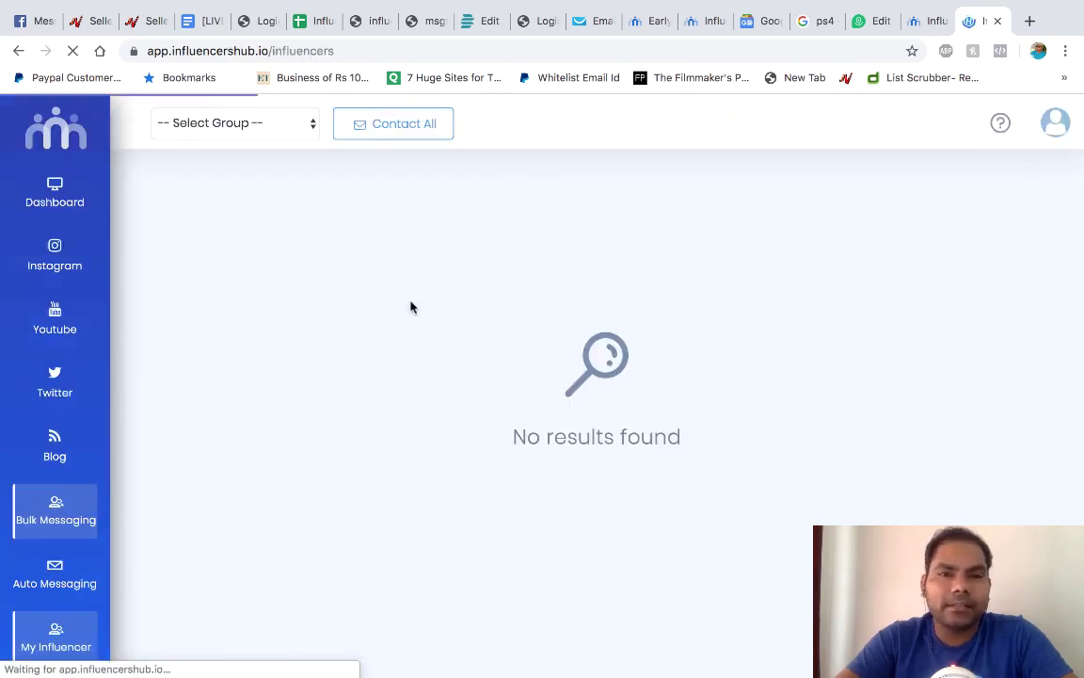
Start a message to the first Fitness influencer with the fitnessaustralia campaign attached.
click(268, 134)
click(232, 124)
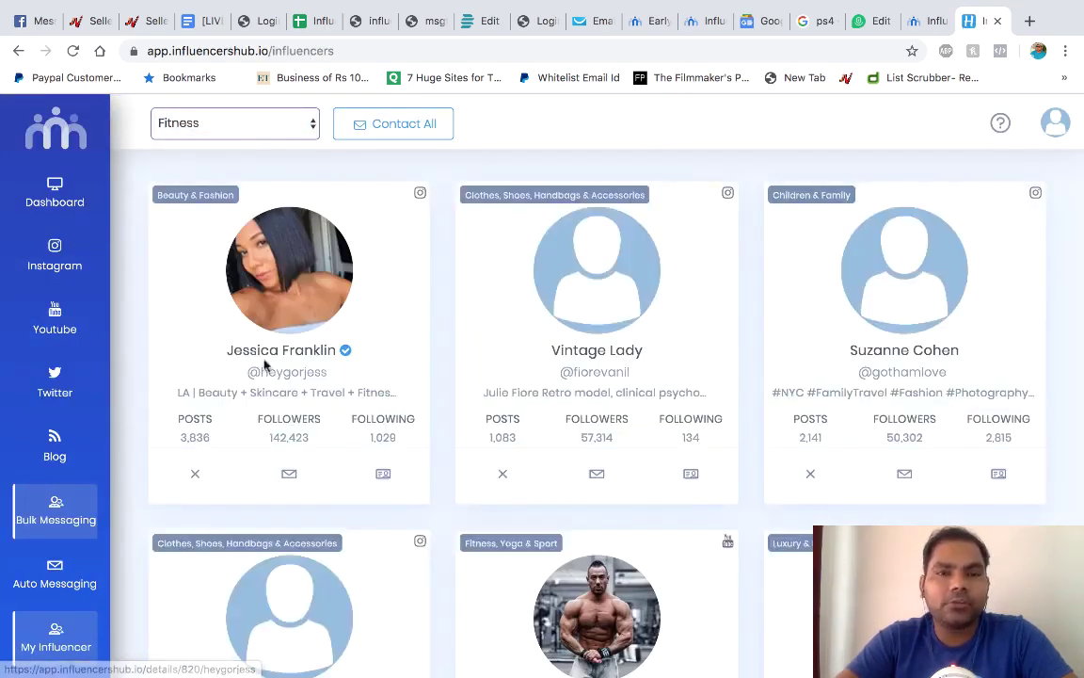
click(288, 477)
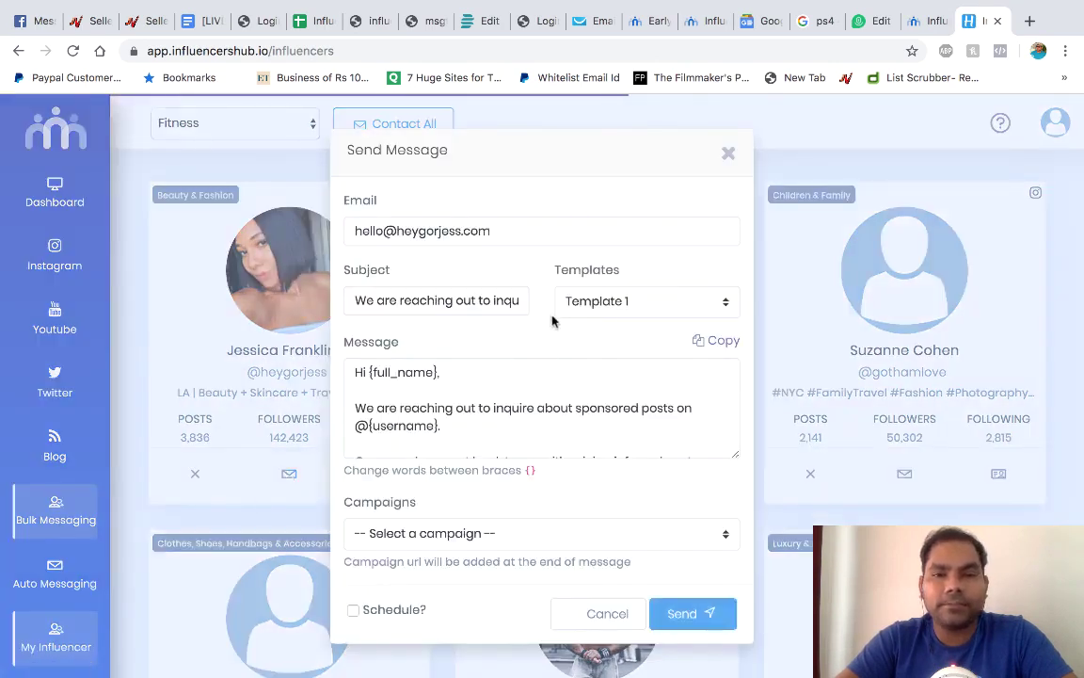
click(475, 533)
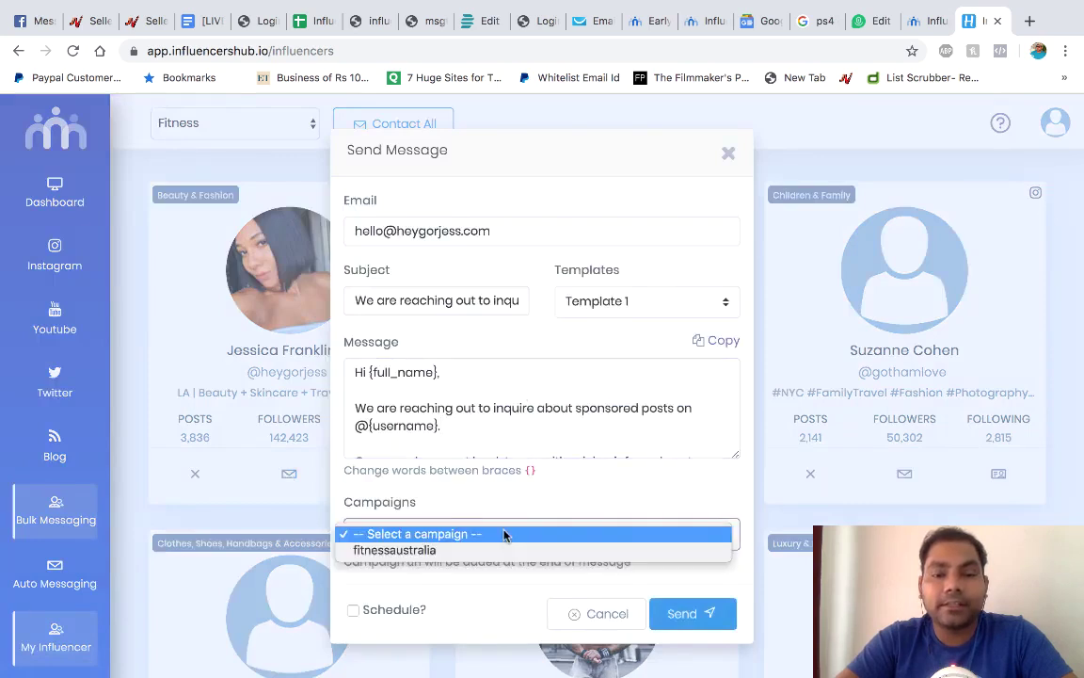
click(476, 552)
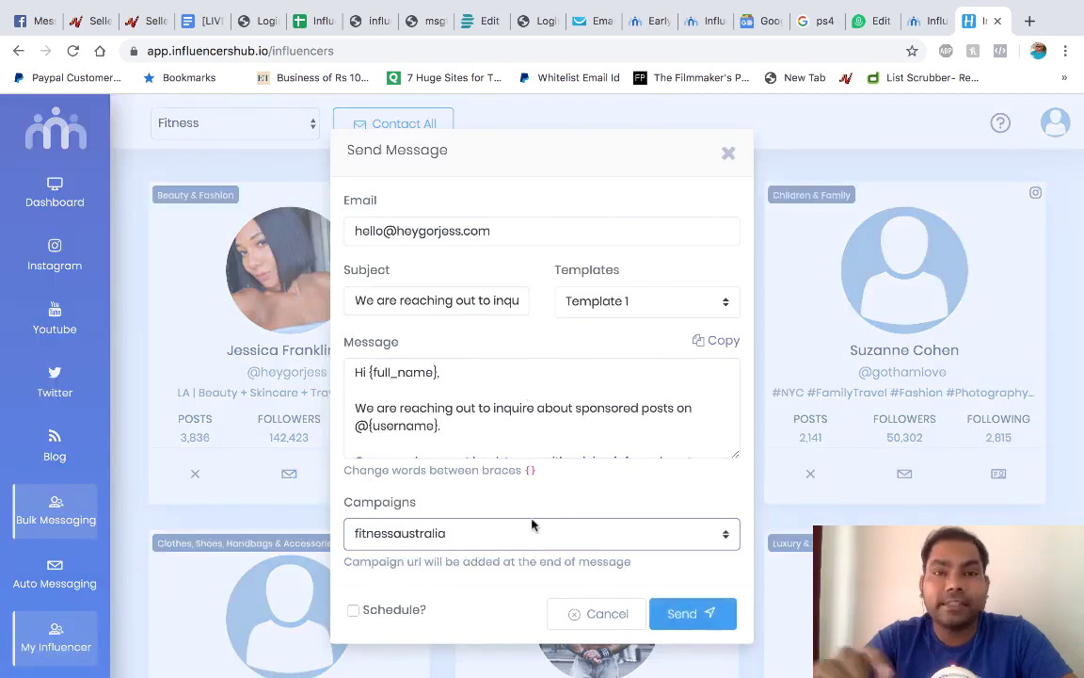
click(602, 407)
scroll(602, 407, down, 5)
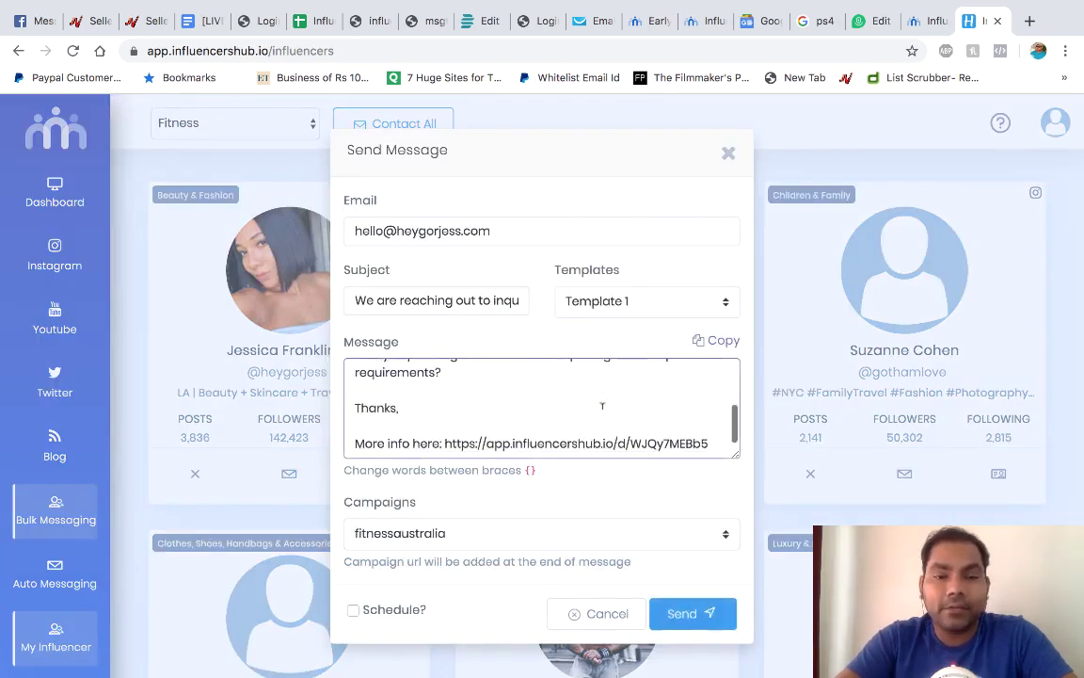
scroll(428, 395, up, 5)
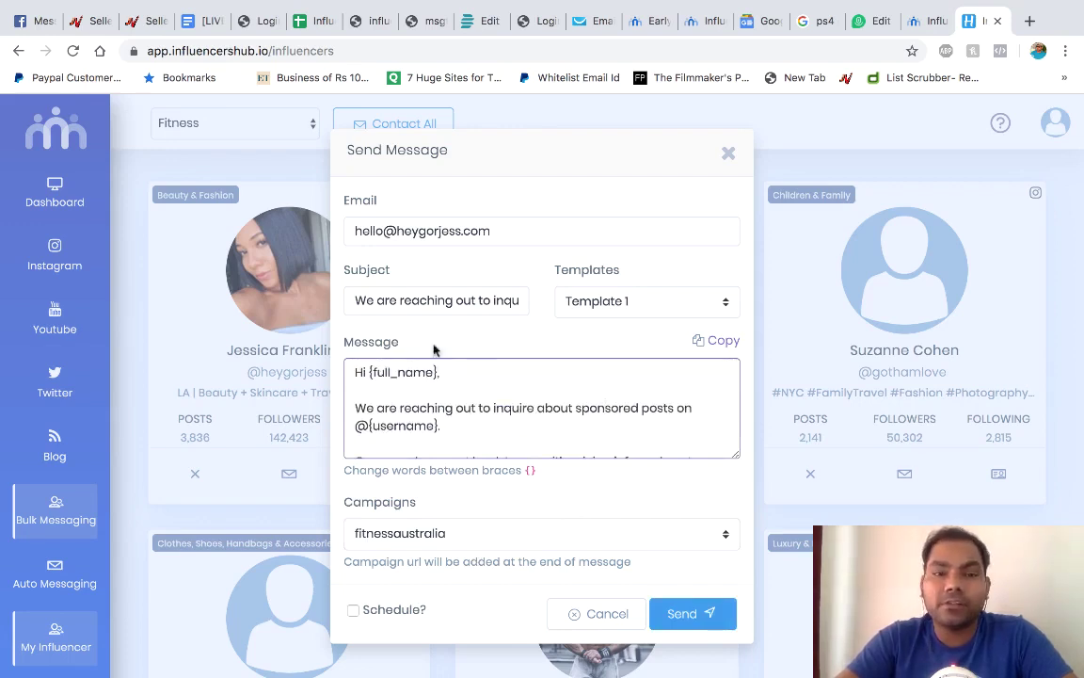
click(415, 301)
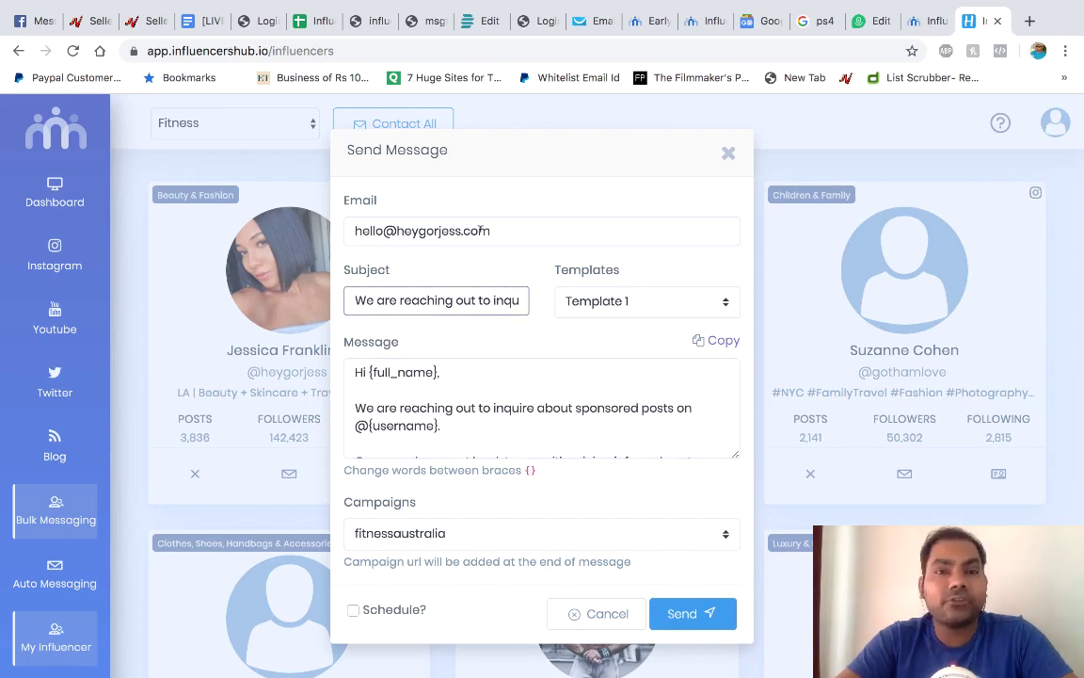
Preview Template 2, then switch the message back to Template 1.
click(668, 299)
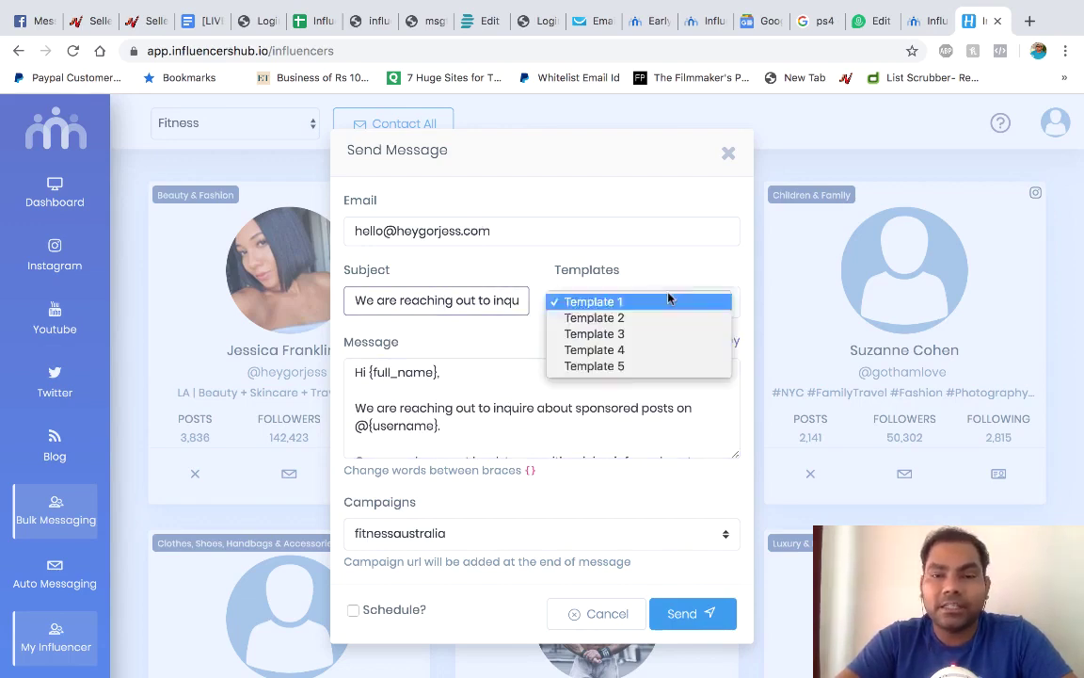
click(611, 317)
scroll(497, 397, down, 3)
scroll(497, 396, down, 2)
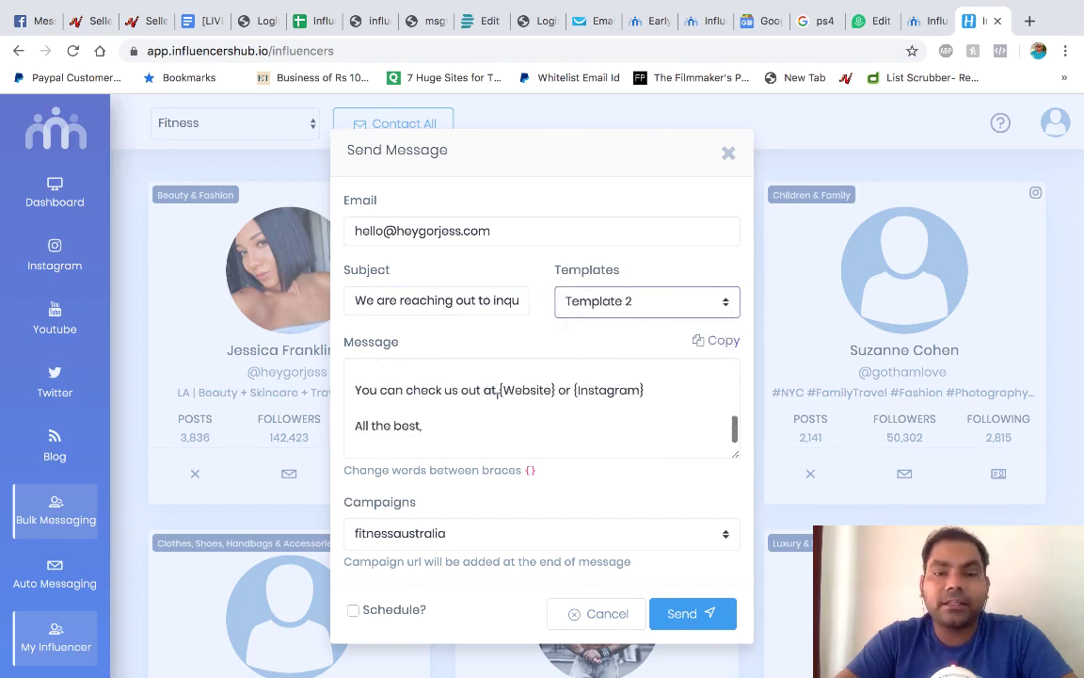
scroll(498, 394, up, 1)
scroll(500, 399, down, 2)
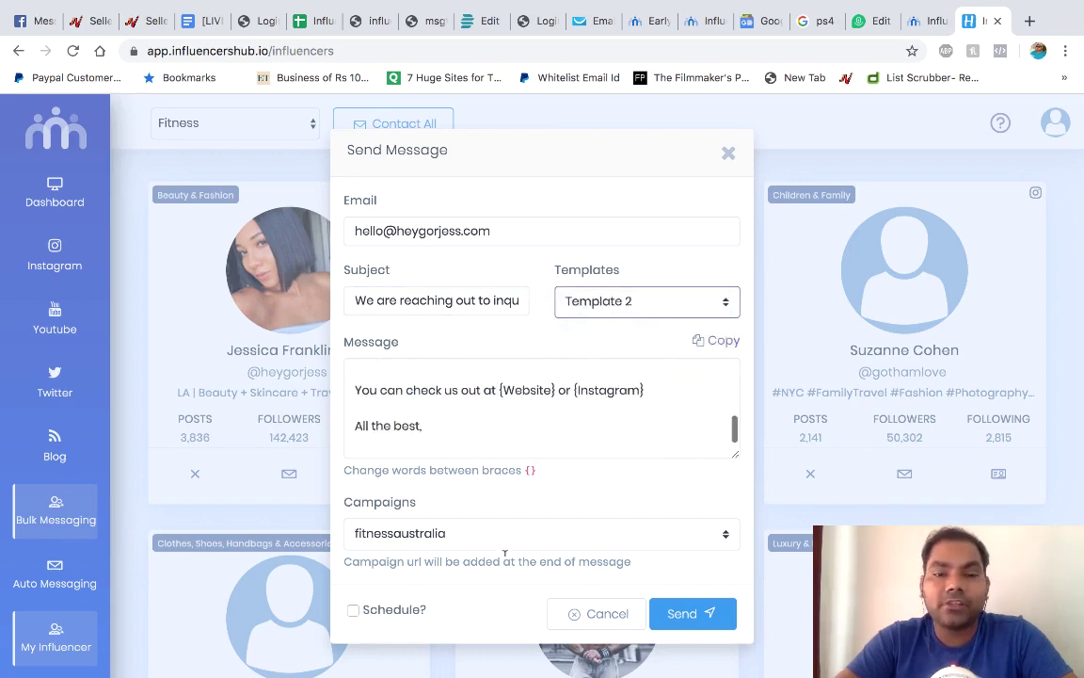
click(621, 301)
click(623, 283)
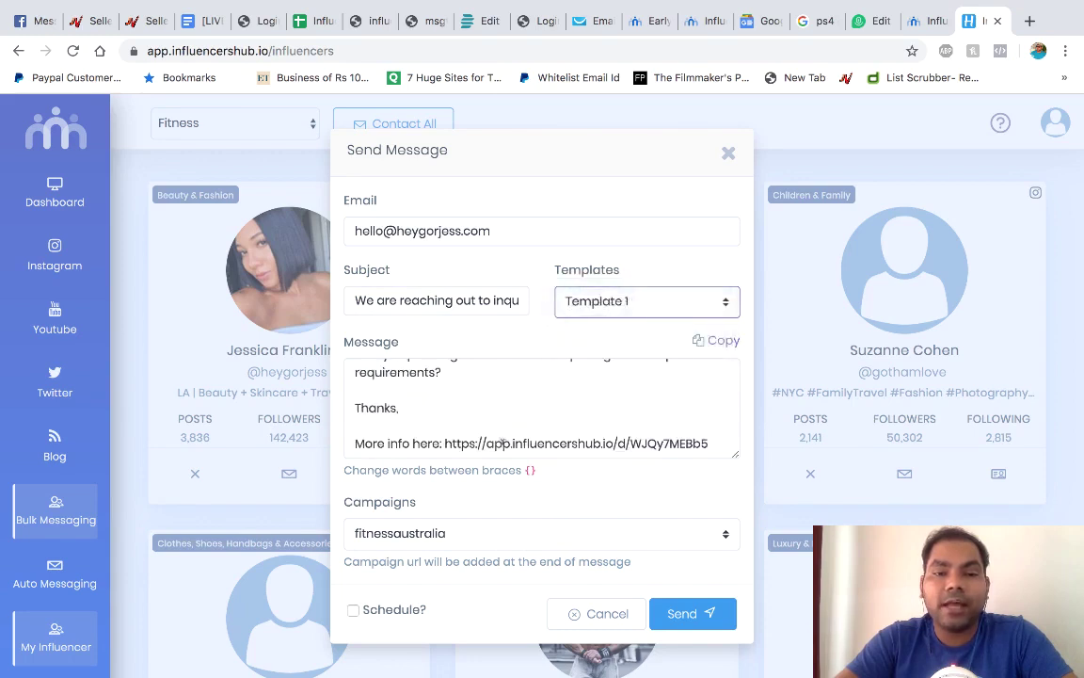
click(497, 419)
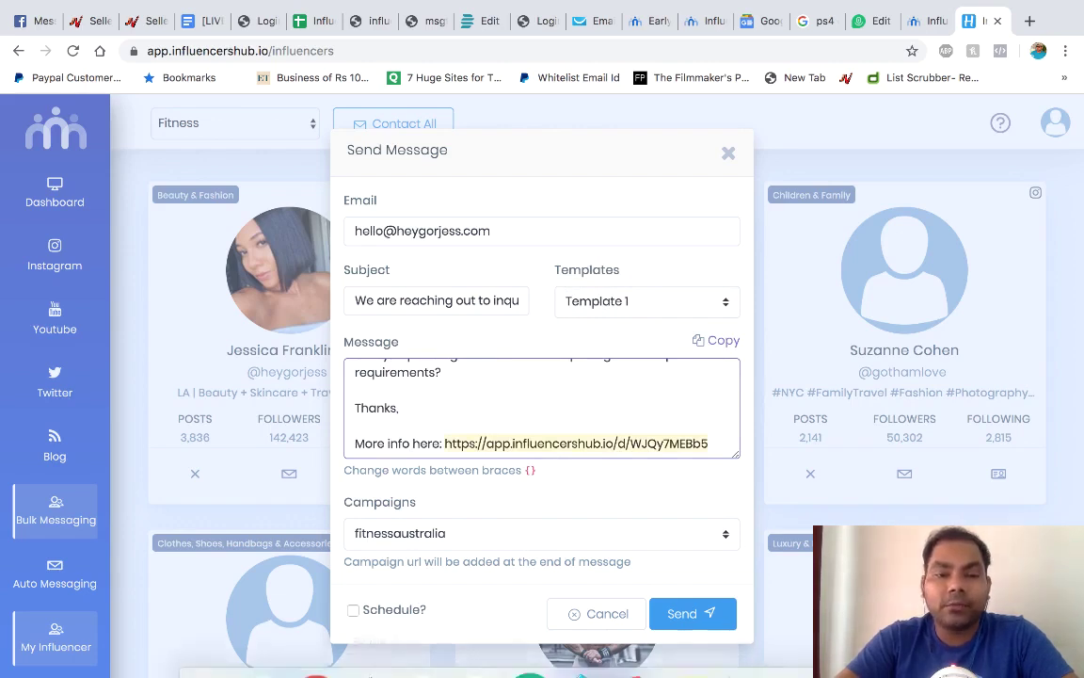
mouse_move(317, 668)
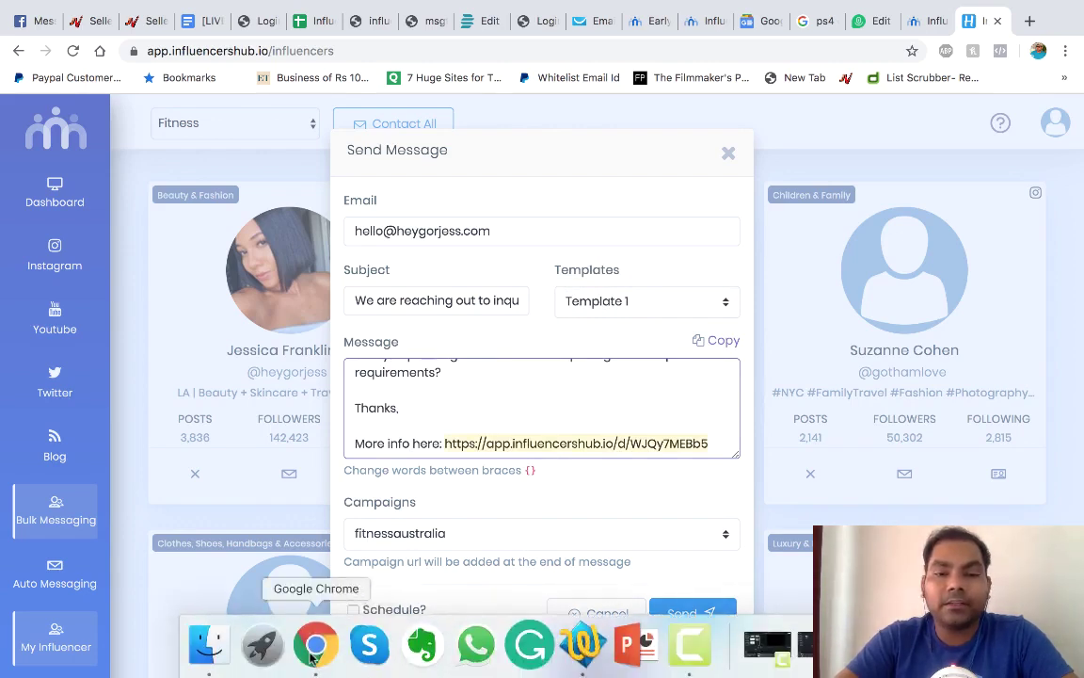
Load the copied campaign link in a new full-screen incognito window.
right_click(312, 650)
click(467, 204)
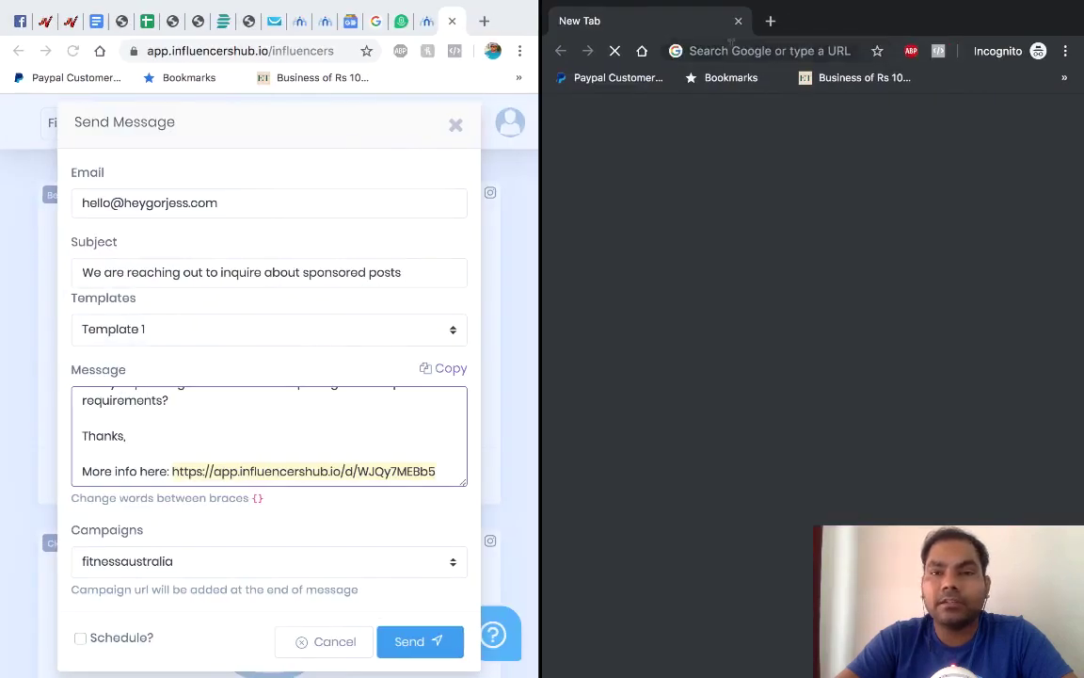
text(https://app.influencershub.io/d/WJQy7MEBb5)
key(Return)
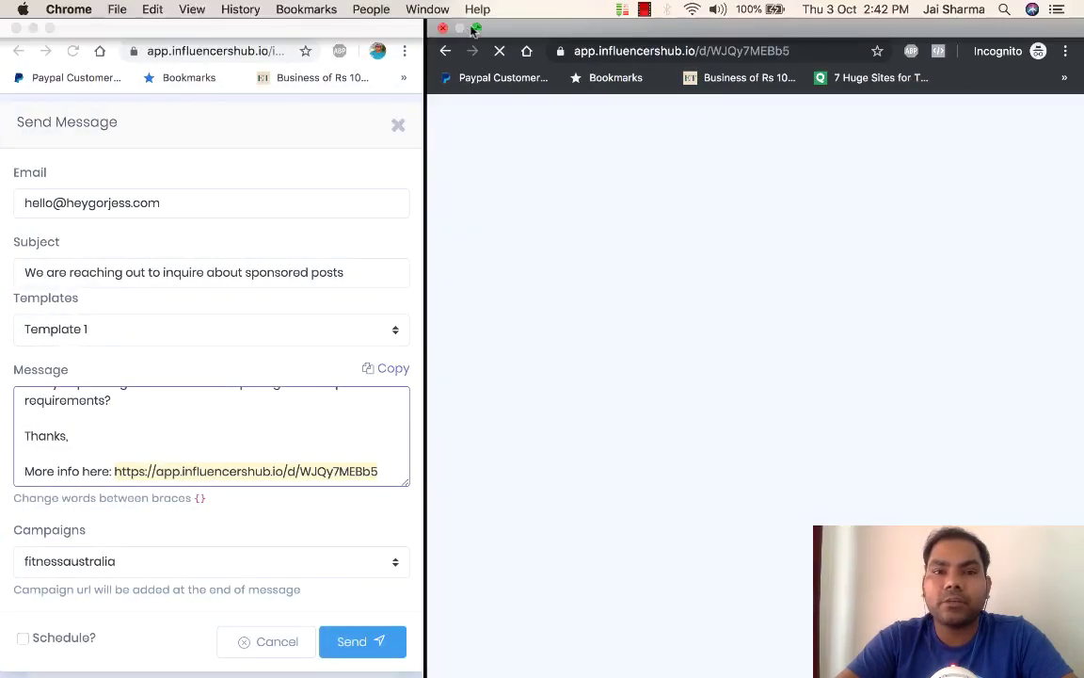
click(478, 29)
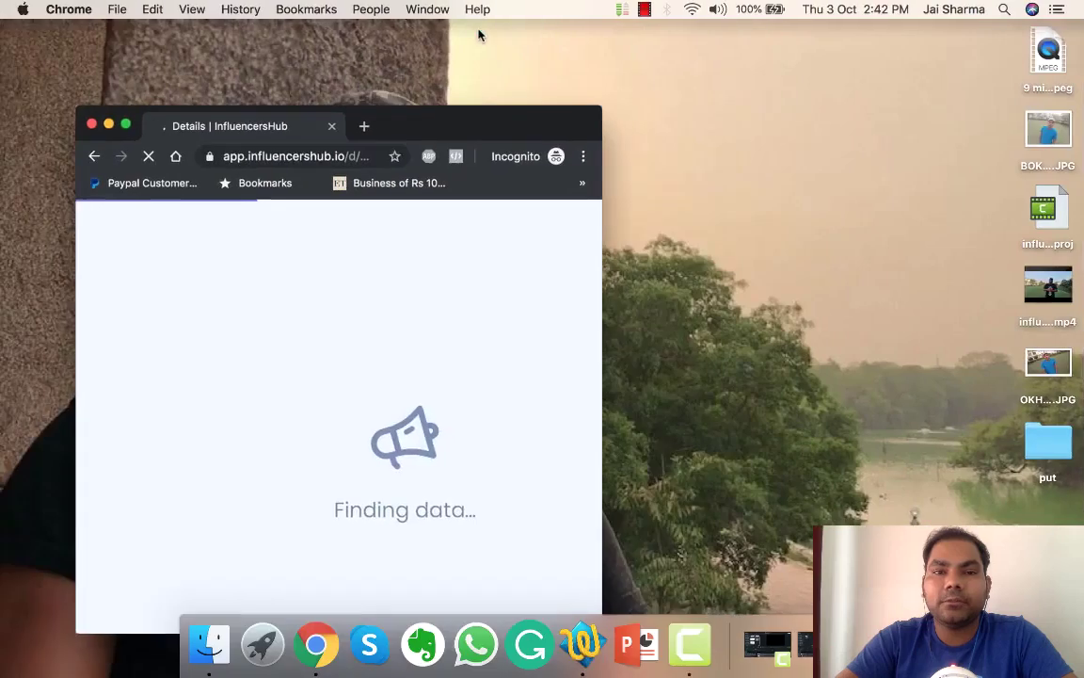
click(122, 124)
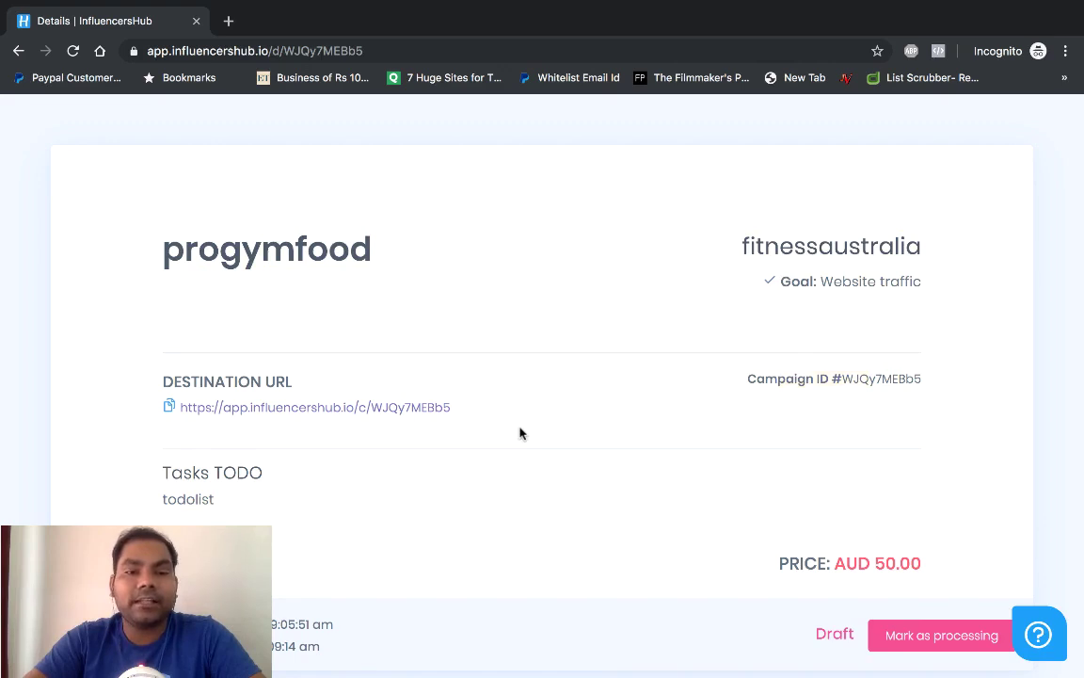
Test the offer's Destination URL, then close the redirect tab and the private window.
click(393, 409)
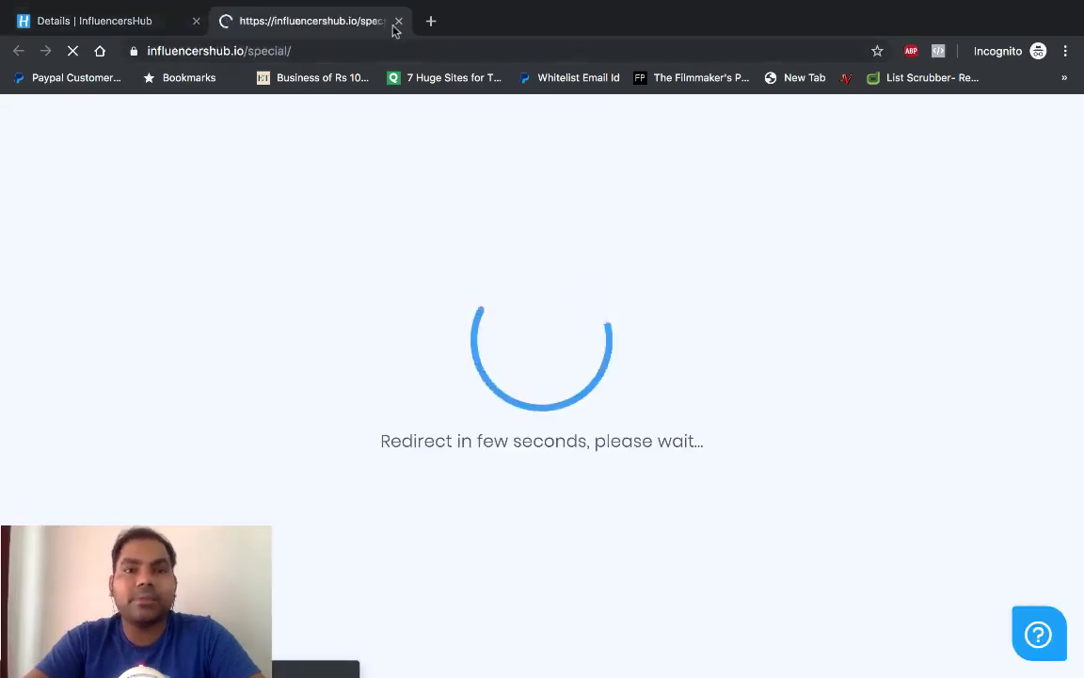
key(ctrl+w)
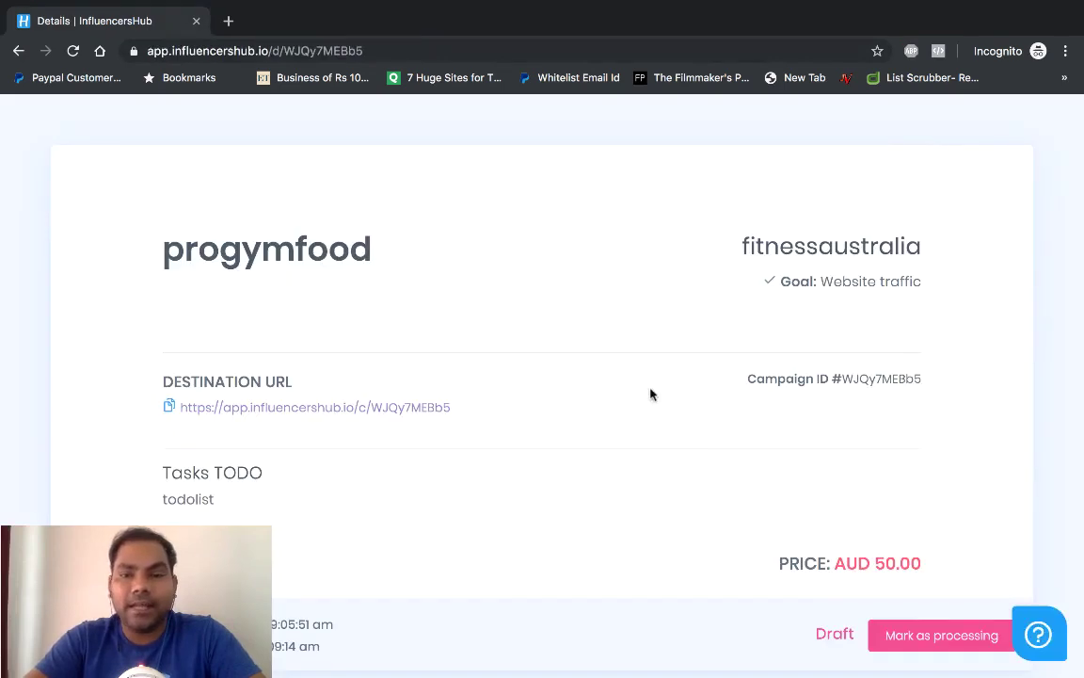
scroll(739, 529, down, 2)
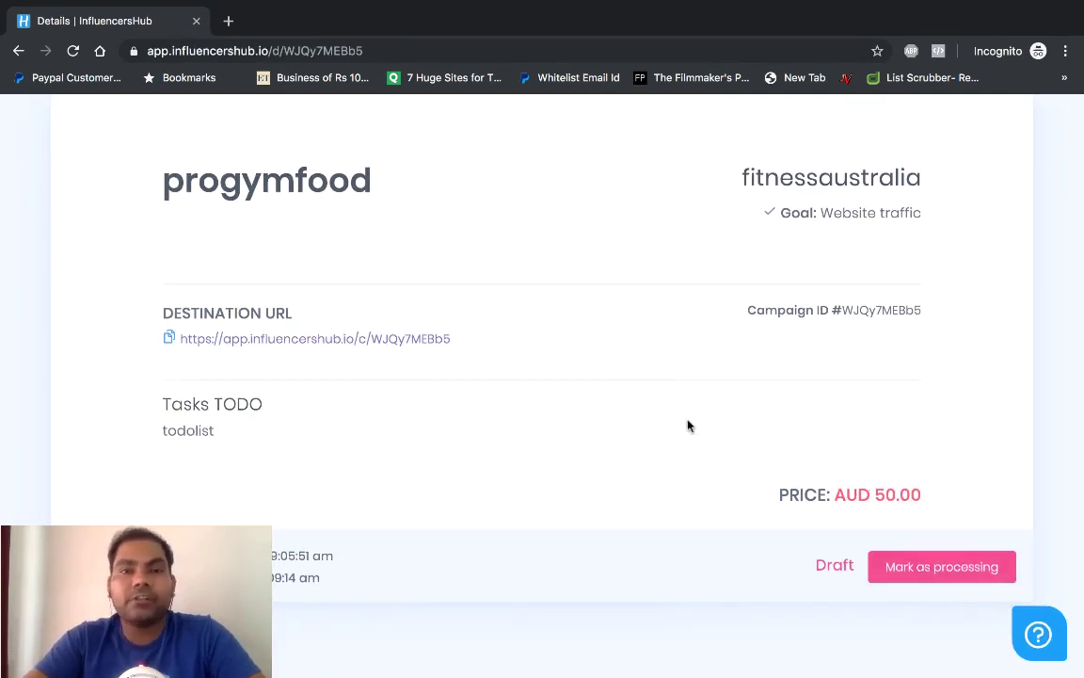
scroll(688, 426, up, 2)
scroll(688, 425, down, 2)
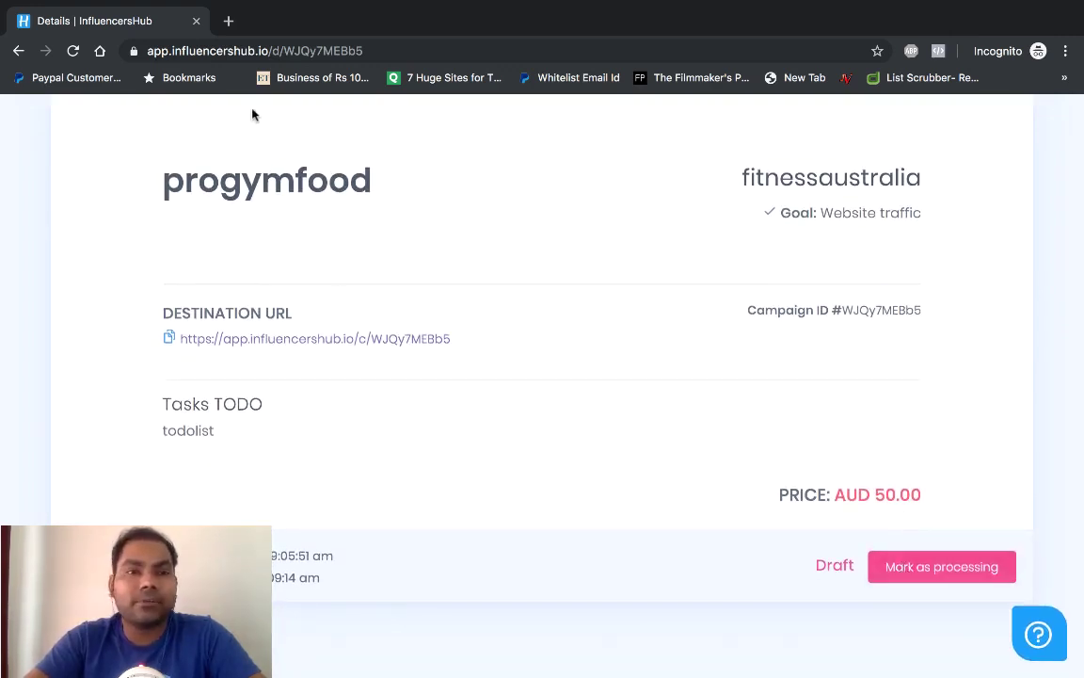
click(196, 21)
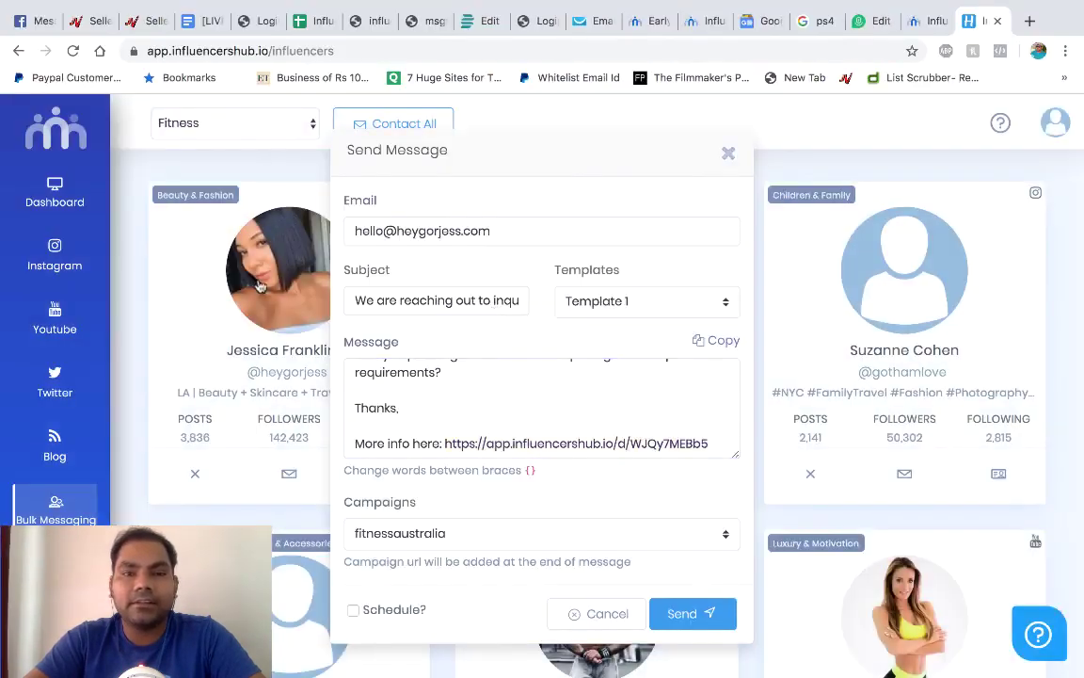
Close the Send Message draft and go to Campaigns to see fitnessaustralia's 3 visits.
click(727, 152)
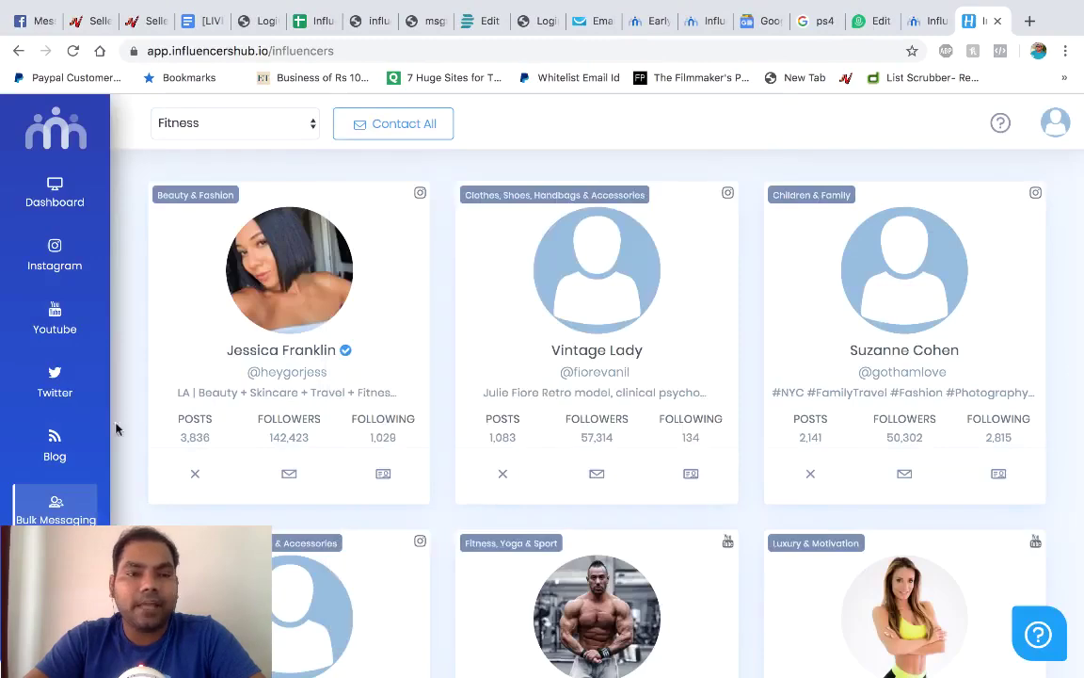
scroll(52, 486, down, 3)
scroll(51, 486, up, 1)
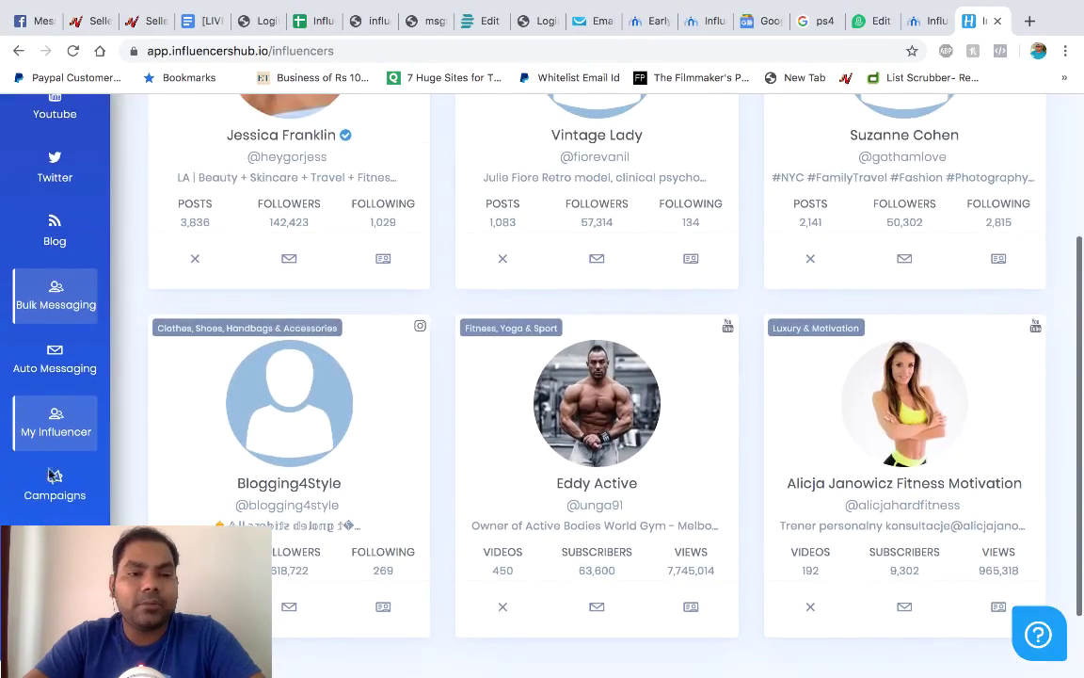
click(52, 487)
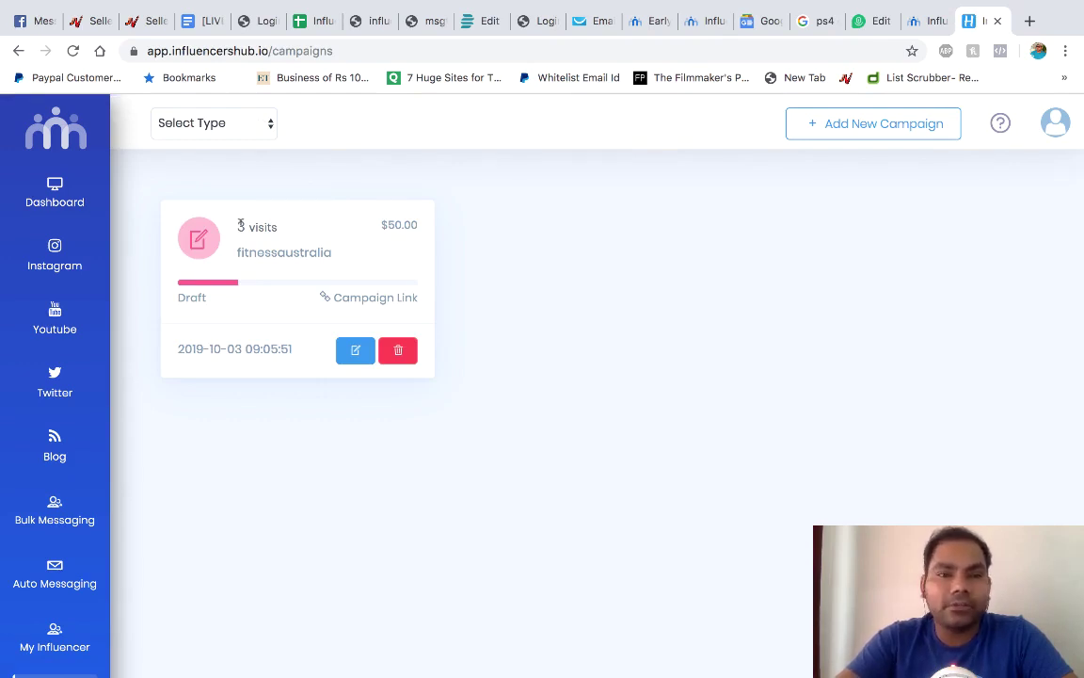
Reload Campaigns, then review Analytics charting fitnessaustralia's 3 store visits and the Fitness group.
scroll(78, 454, down, 3)
click(78, 450)
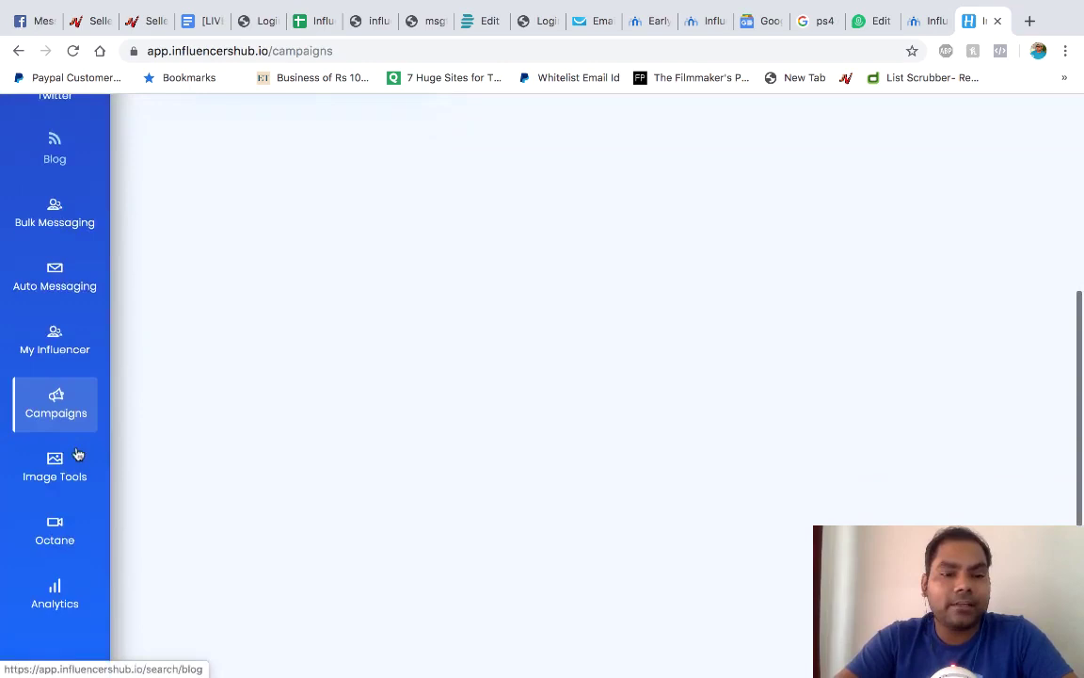
click(55, 590)
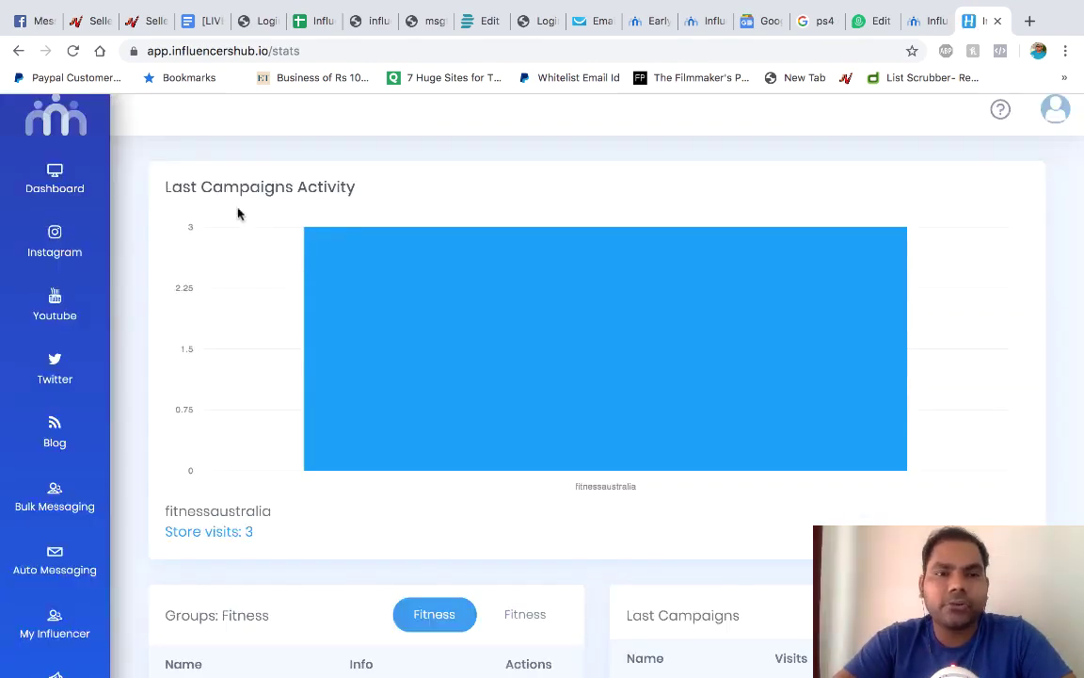
scroll(188, 475, down, 3)
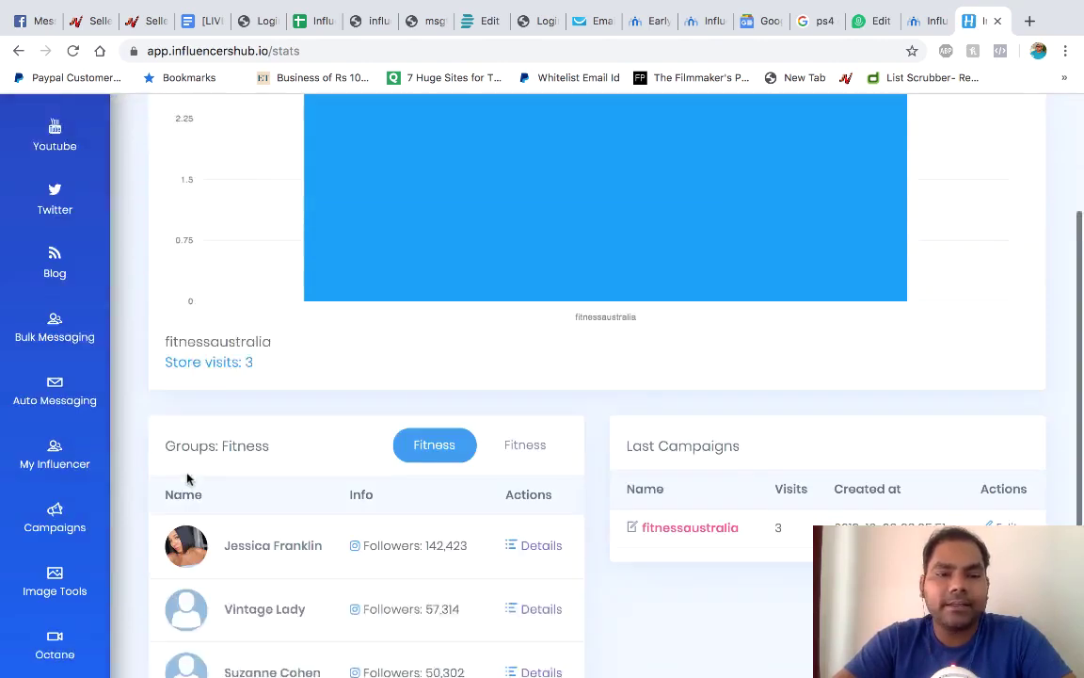
scroll(188, 475, down, 2)
scroll(251, 334, up, 3)
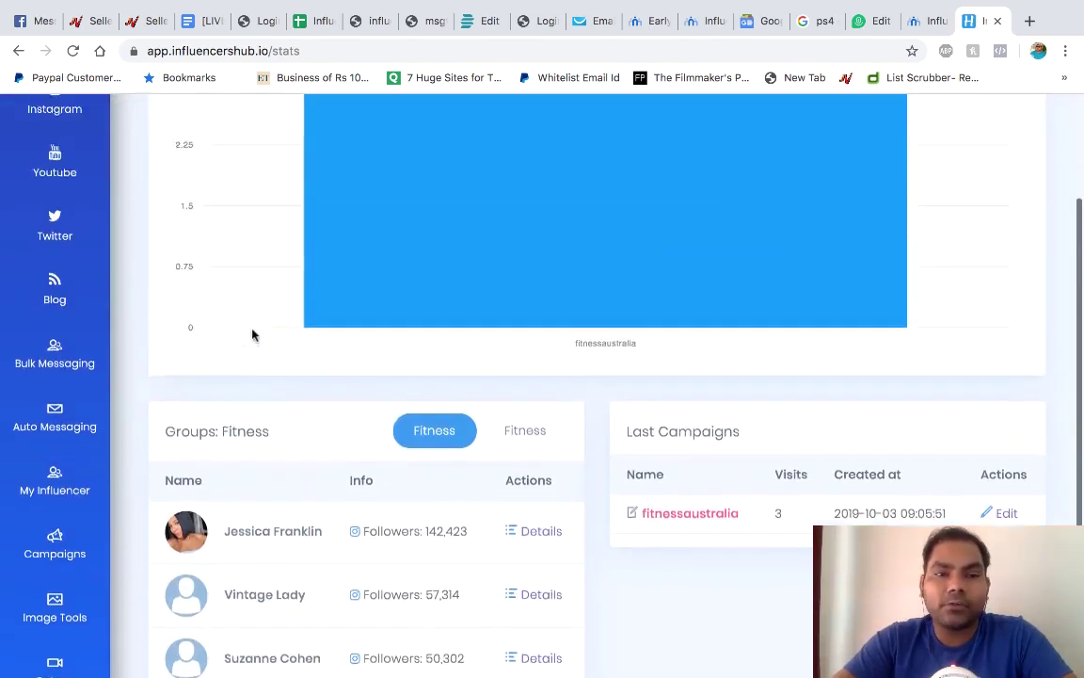
scroll(251, 334, up, 2)
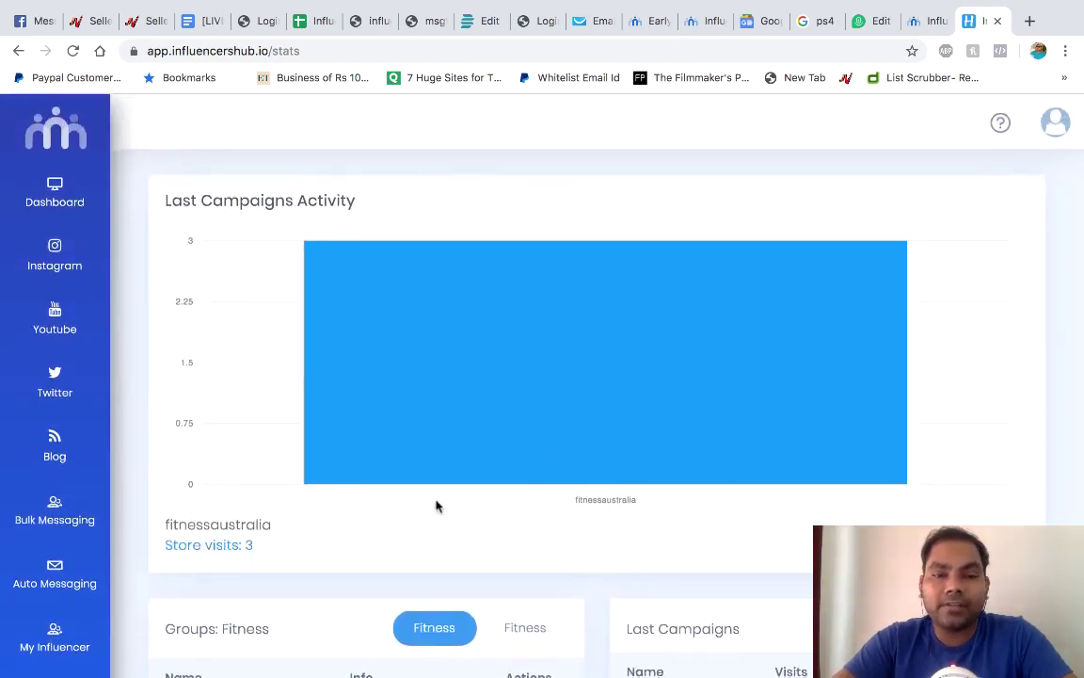
Go to the Instagram influencer listings from the sidebar.
click(58, 257)
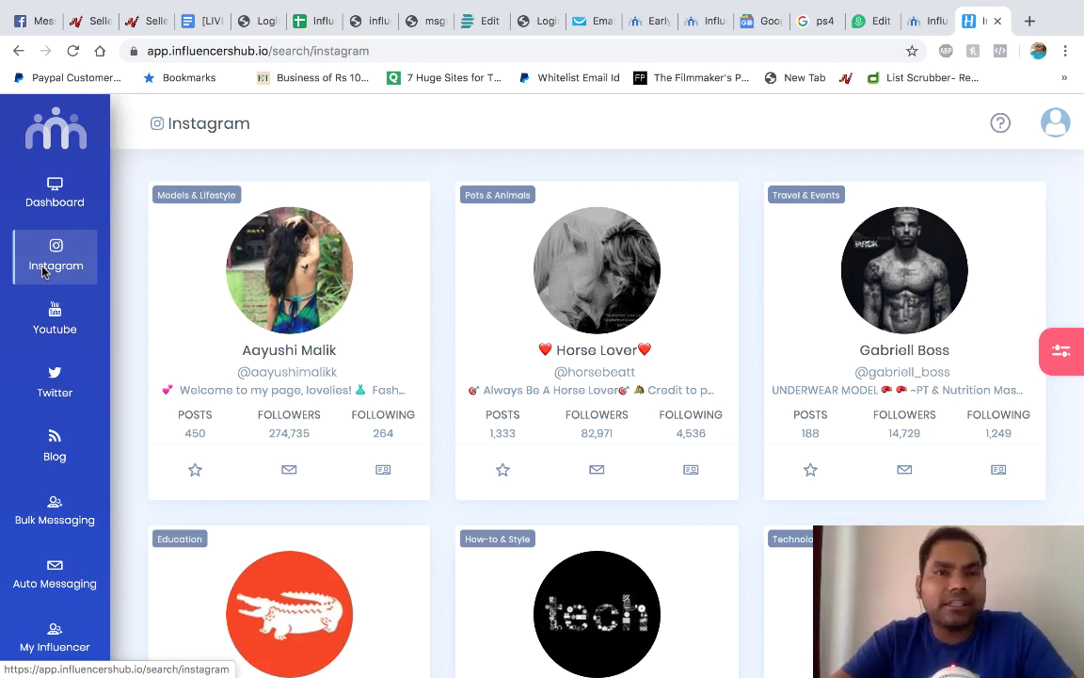
Return to the Dashboard, open Help in a new tab, and switch back to the dashboard.
click(42, 192)
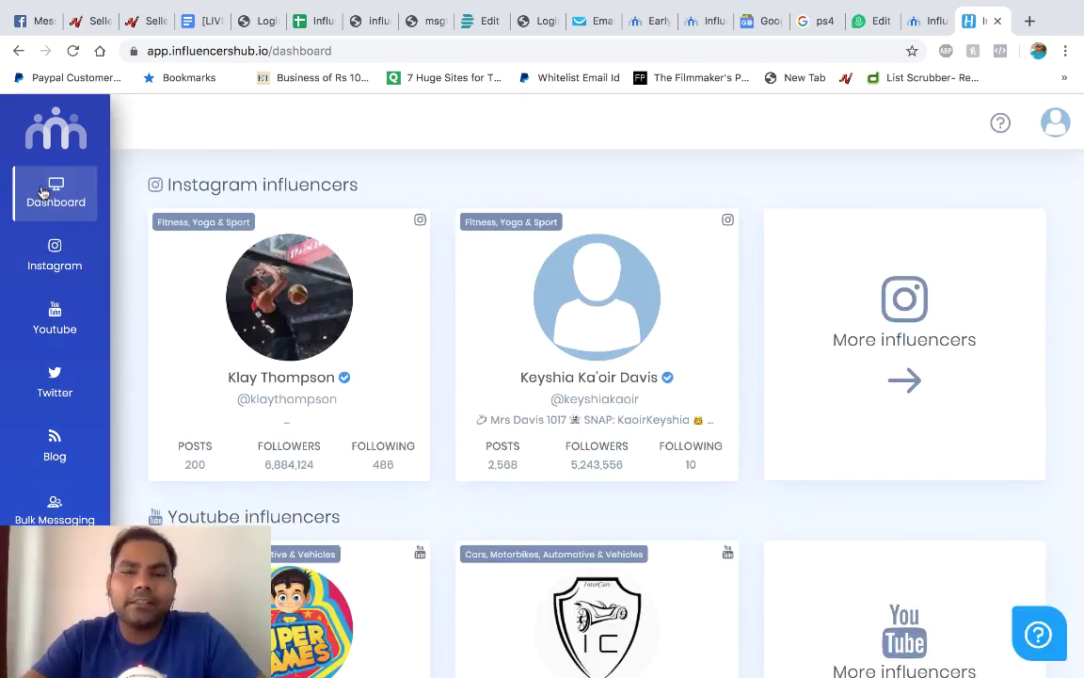
click(1045, 636)
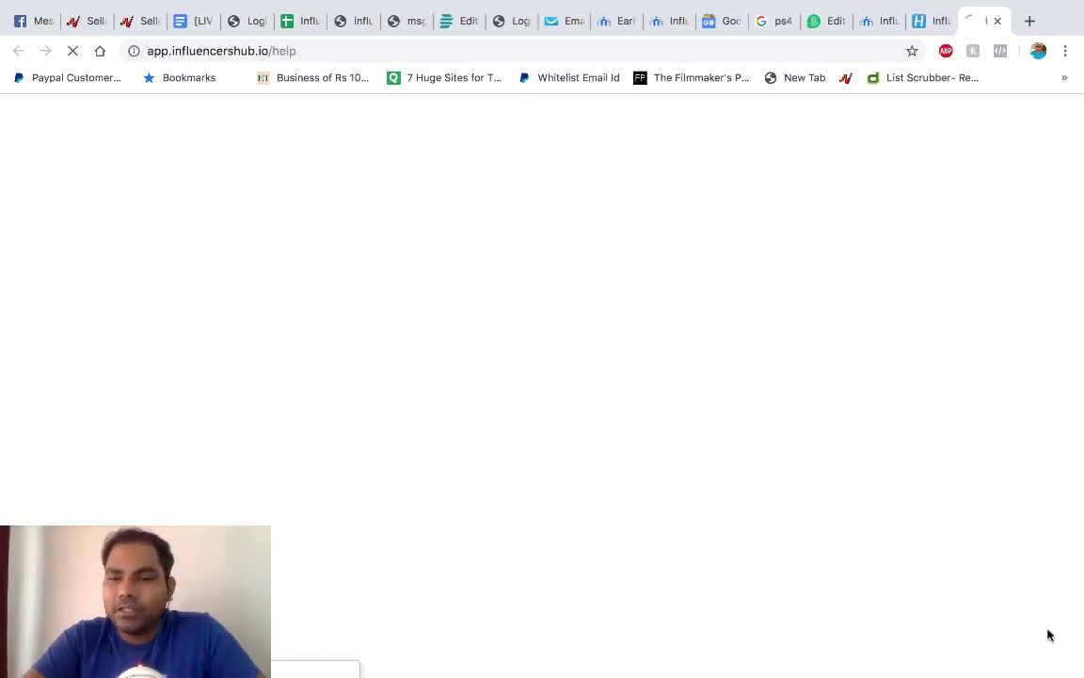
click(925, 28)
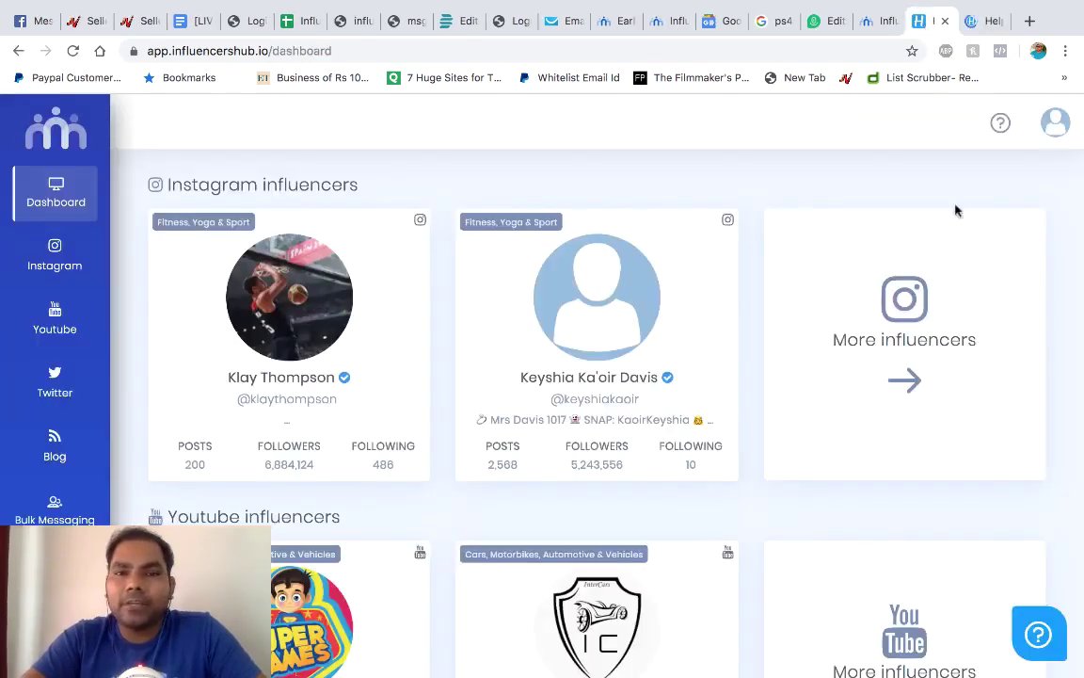
click(977, 29)
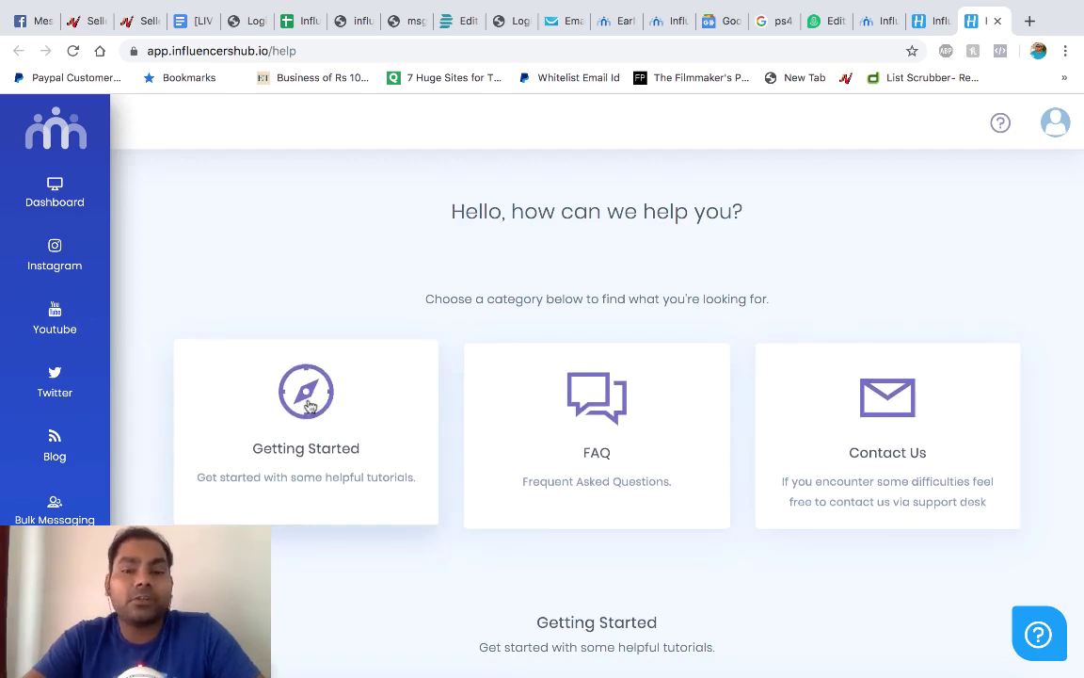
click(927, 20)
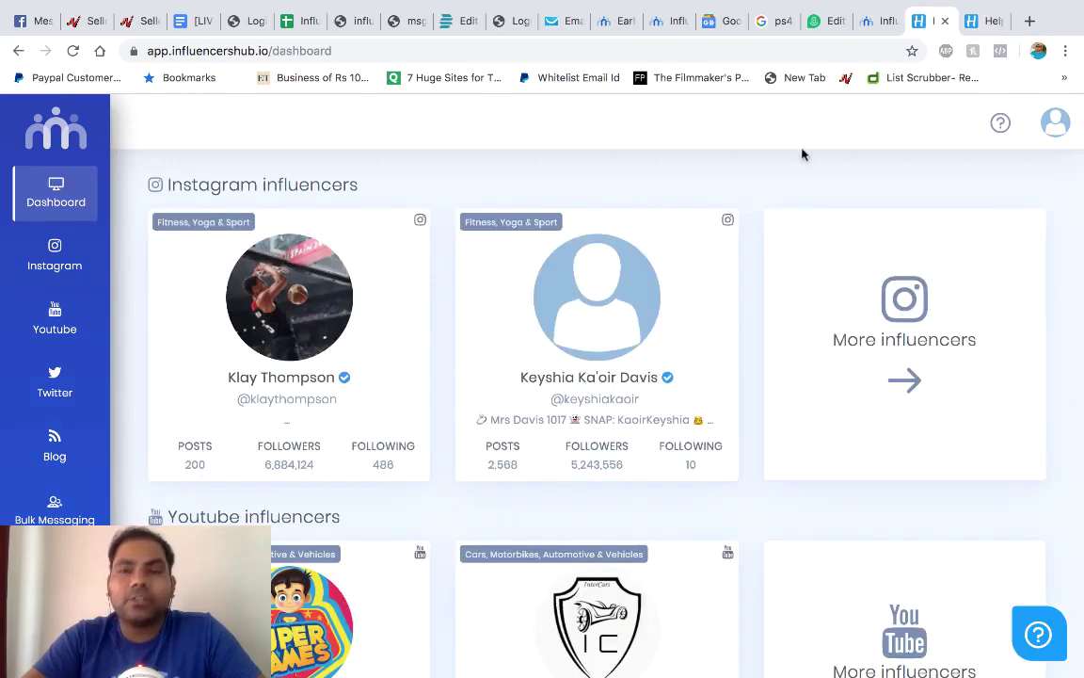